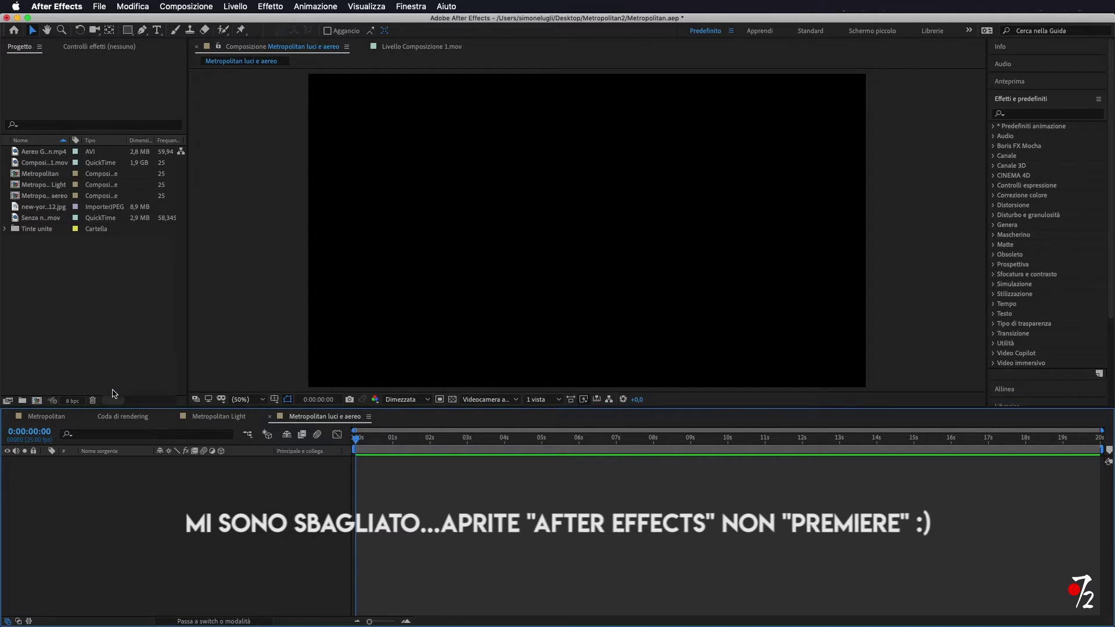
Add Composizione 1.mov to the timeline, play a quick preview, and return to frame 0.
left_click_drag(51, 163, 99, 491)
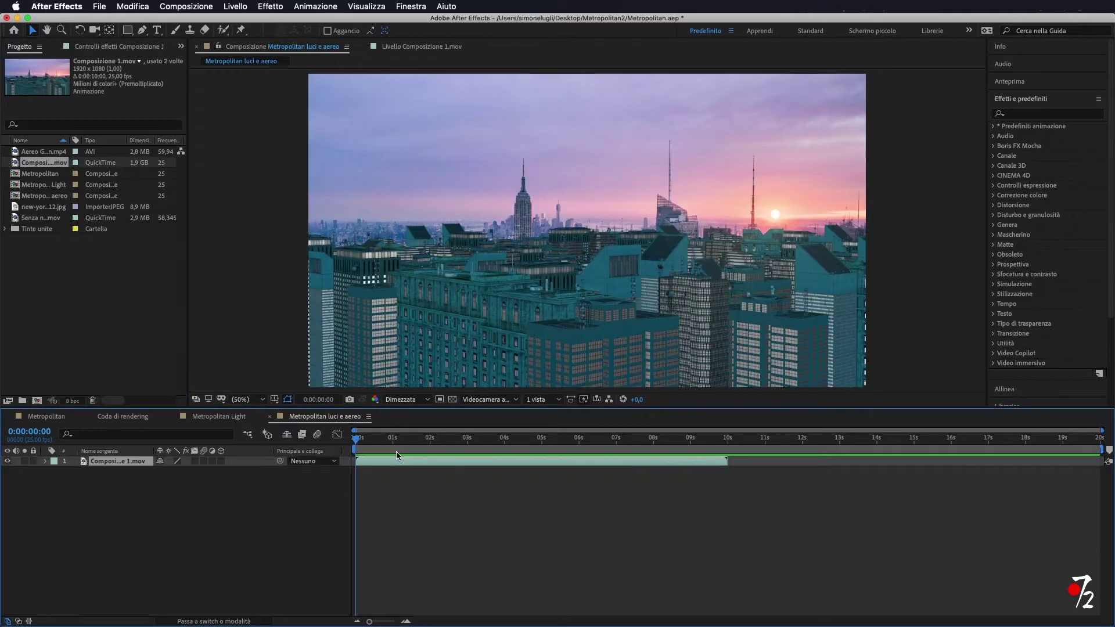
key("space")
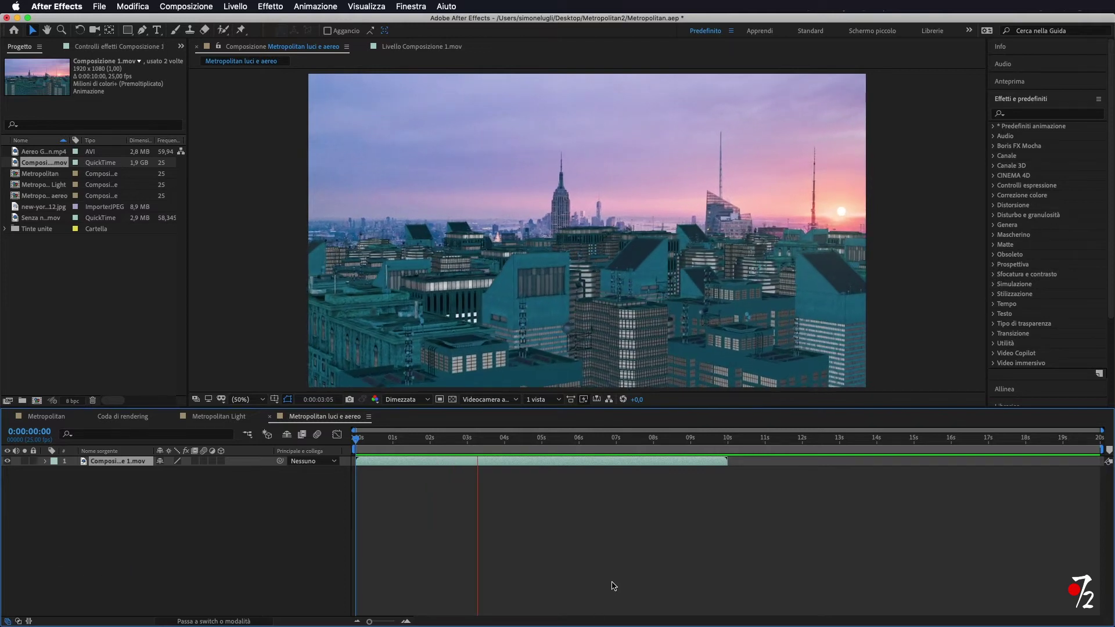
key("space")
left_click_drag(498, 442, 337, 459)
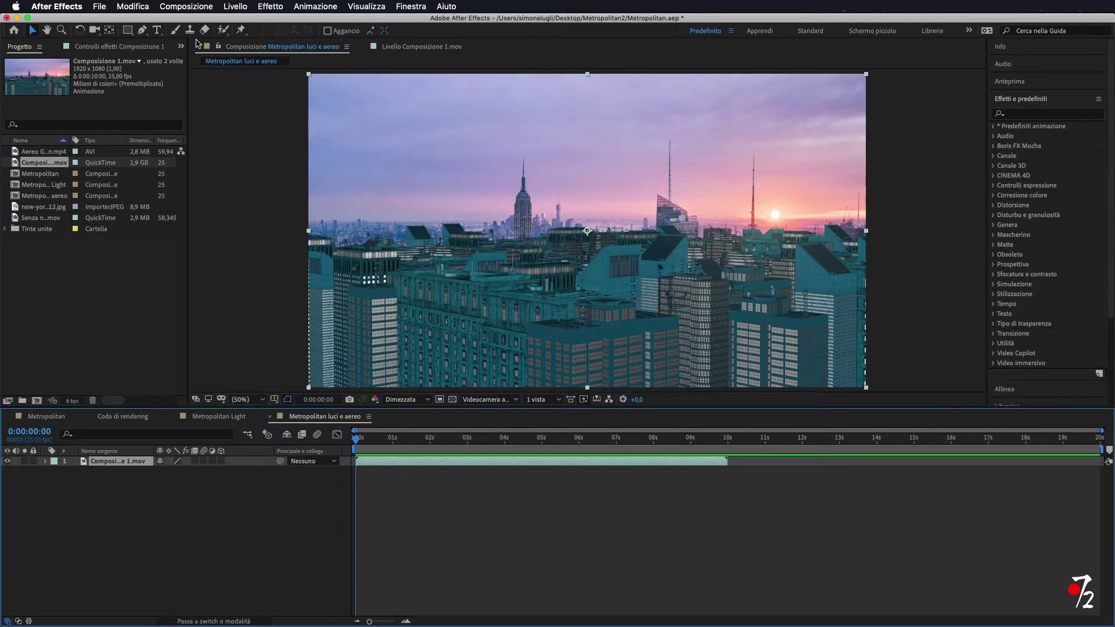
Create a new null object layer, NULL 6, from the Layer menu.
left_click(237, 8)
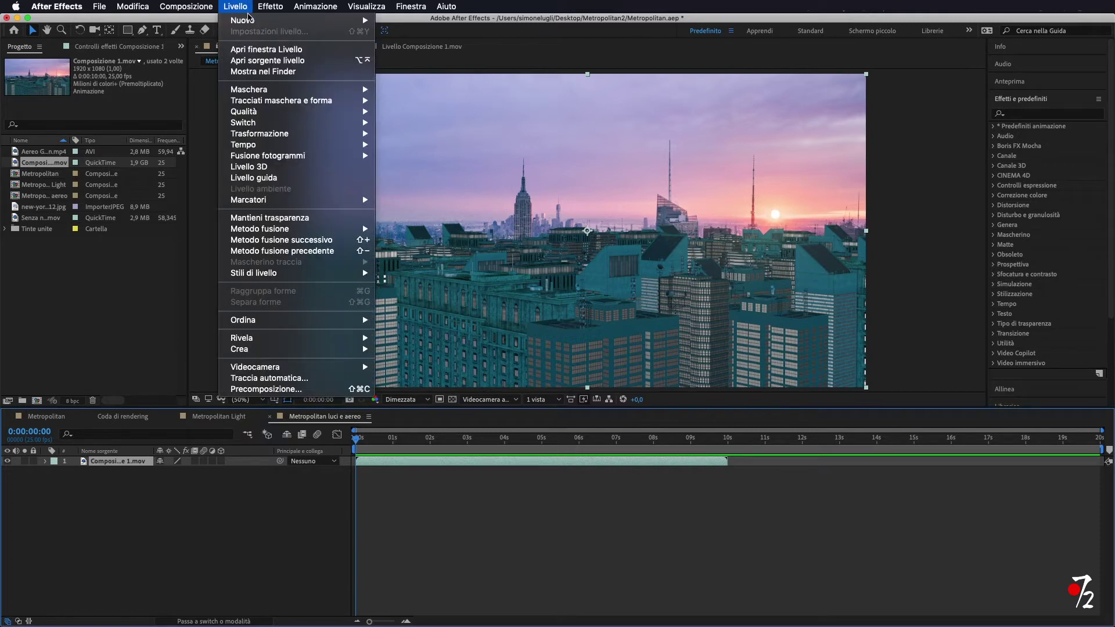
mouse_move(249, 20)
left_click(458, 68)
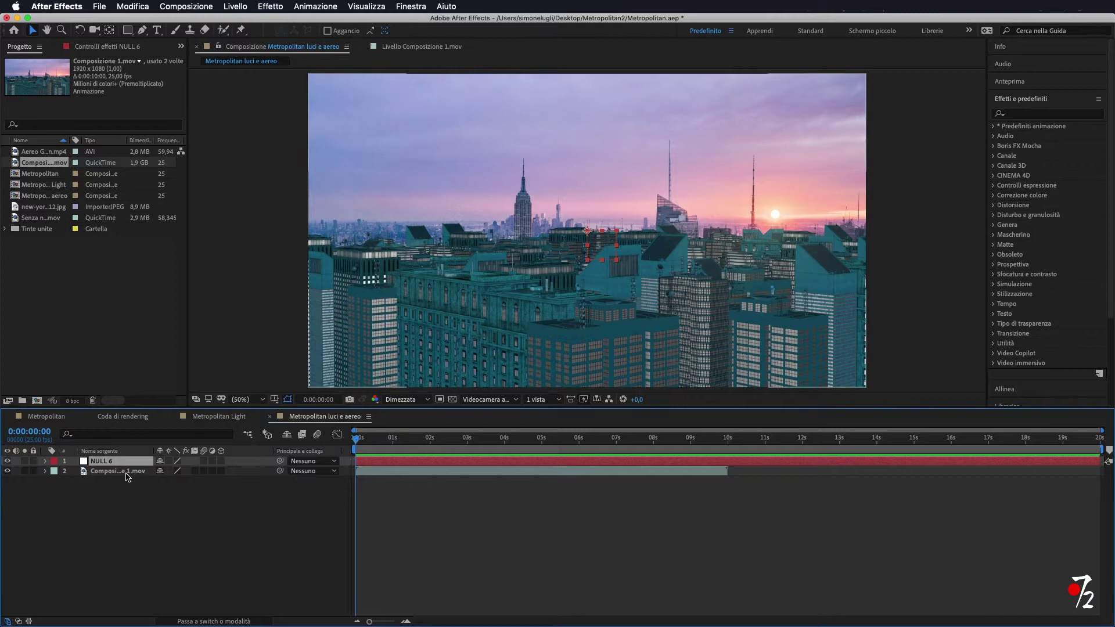
Open the city footage in its Layer view and pan to the Empire State Building.
left_click(120, 473)
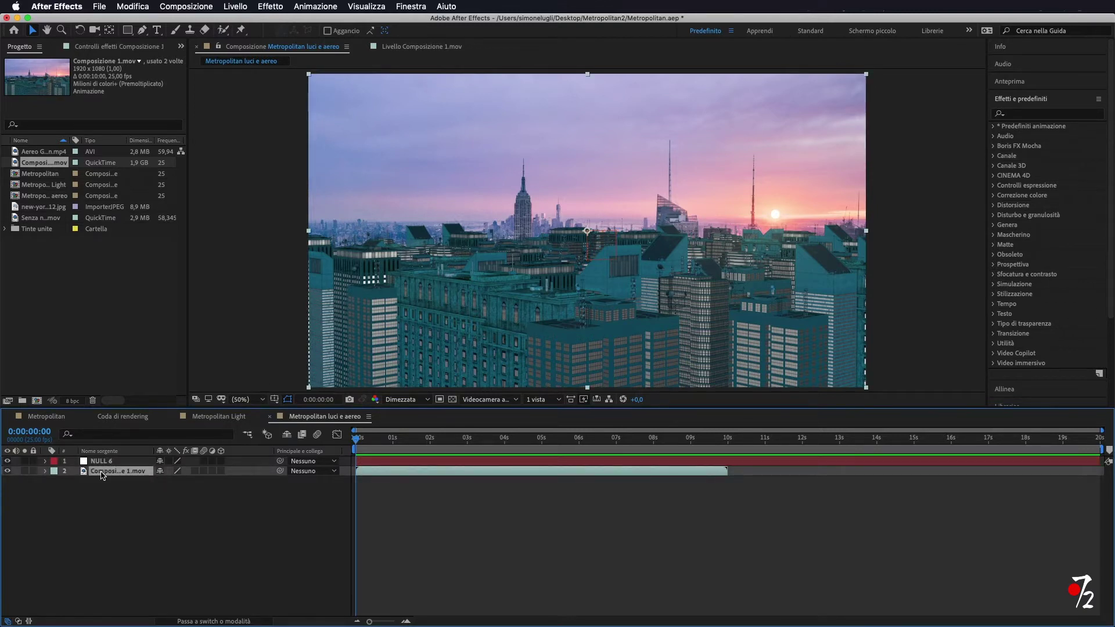
double_click(107, 475)
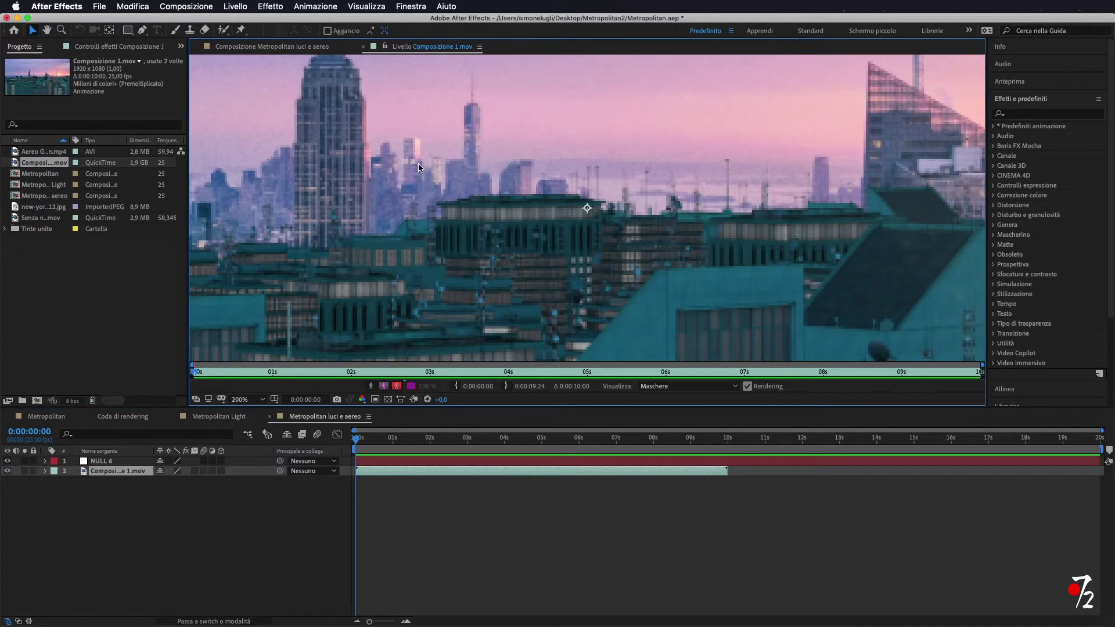
key("h")
mouse_move(417, 162)
left_mouse_down()
mouse_move(572, 169)
mouse_move(665, 196)
mouse_move(608, 205)
left_mouse_up()
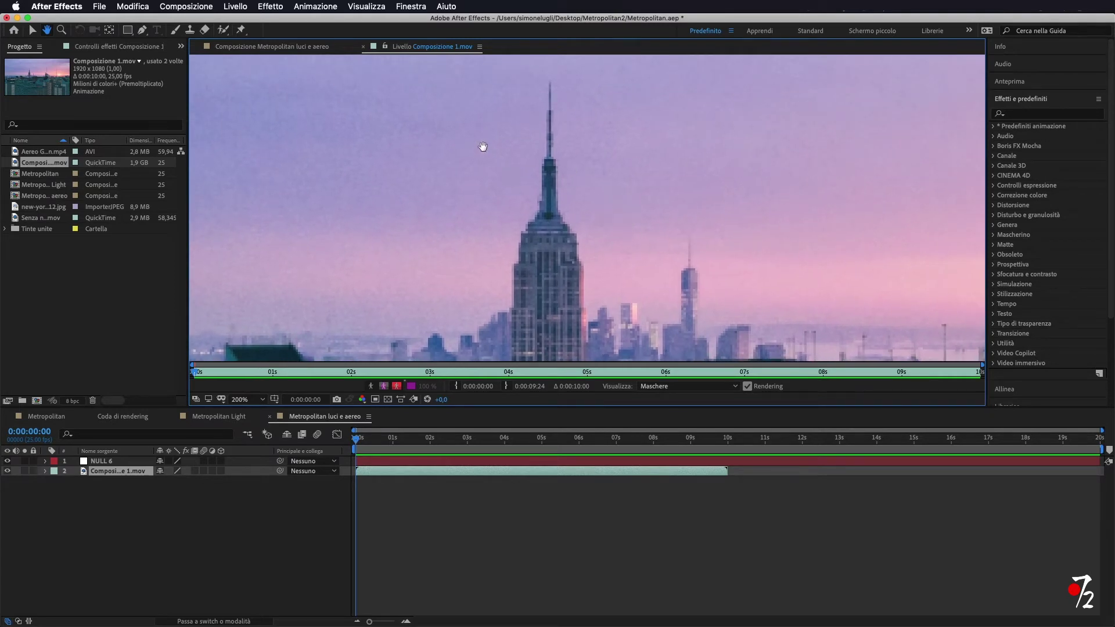
Collapse the Effects & Presets panel and expand the Tracker panel.
left_click(1100, 100)
left_click(1059, 122)
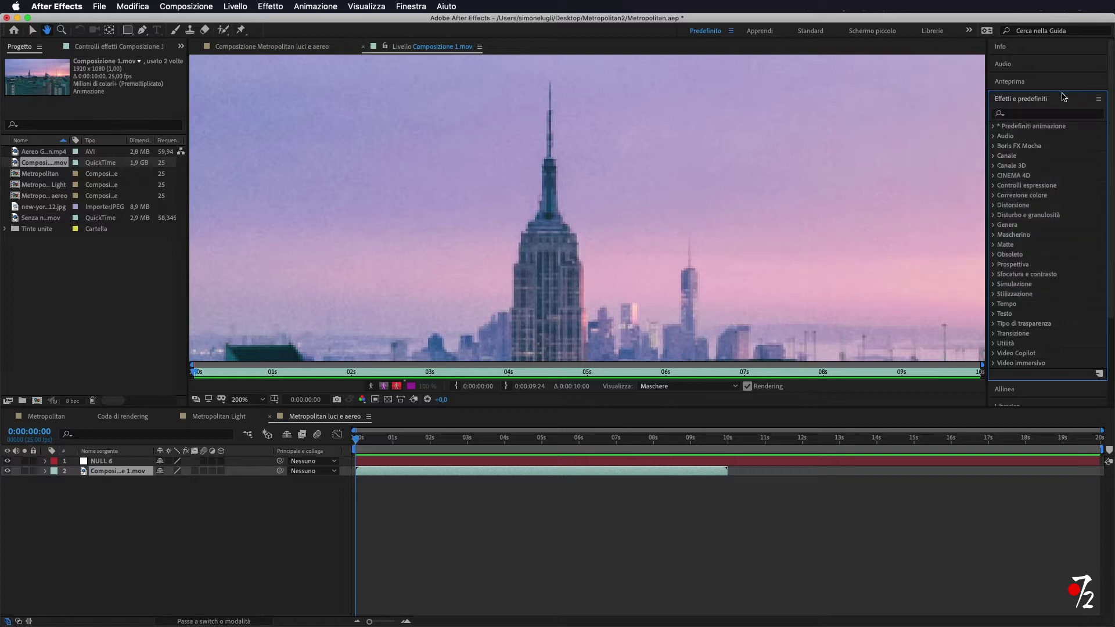
left_click(1051, 100)
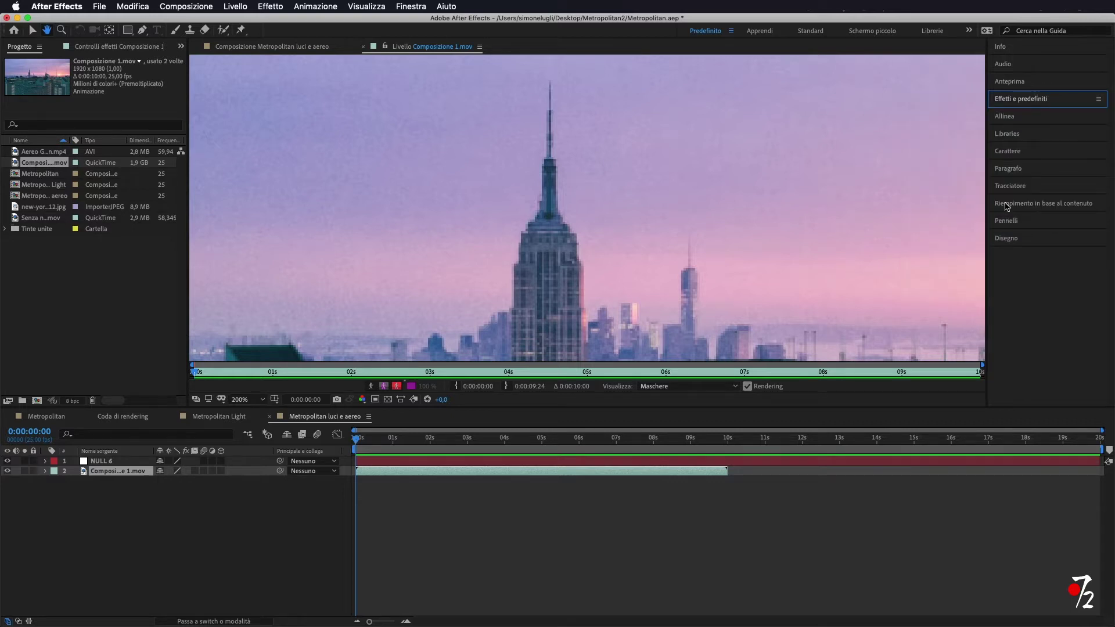
left_click(1023, 187)
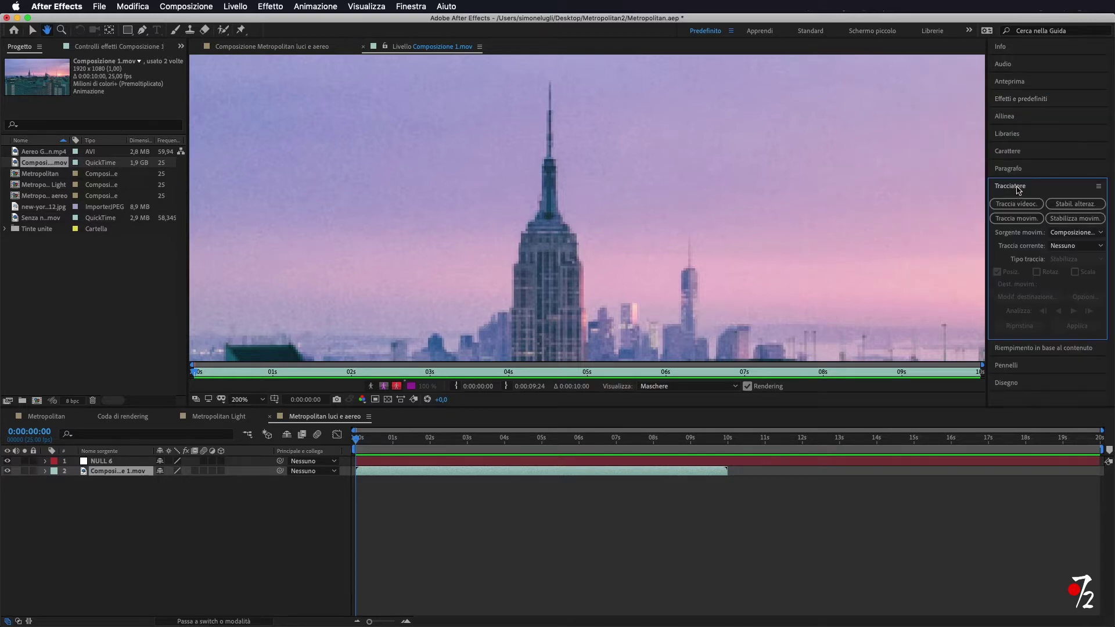
left_click(364, 6)
mouse_move(410, 7)
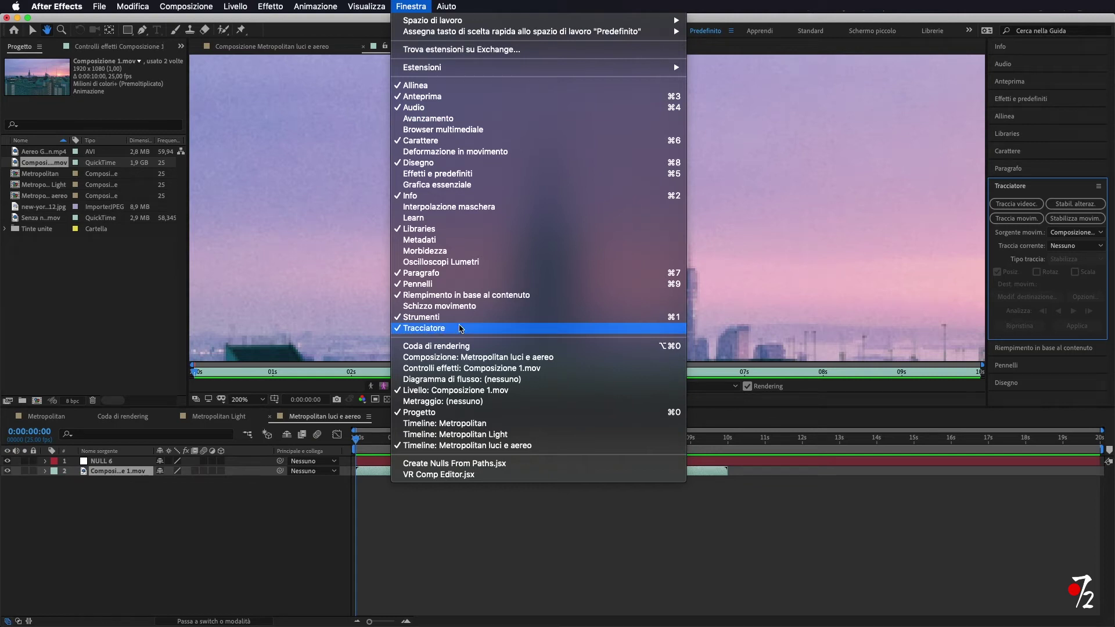
left_click(1054, 187)
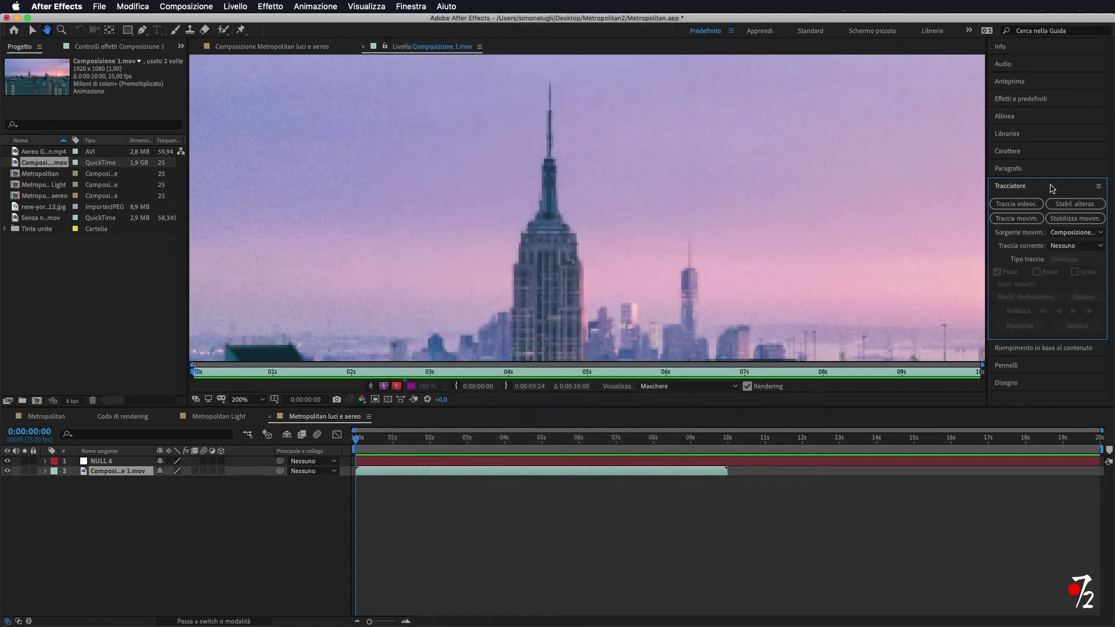
Start a Track Motion with Rotation enabled and fit Track Point 1 on the Empire State spire.
left_click(1017, 218)
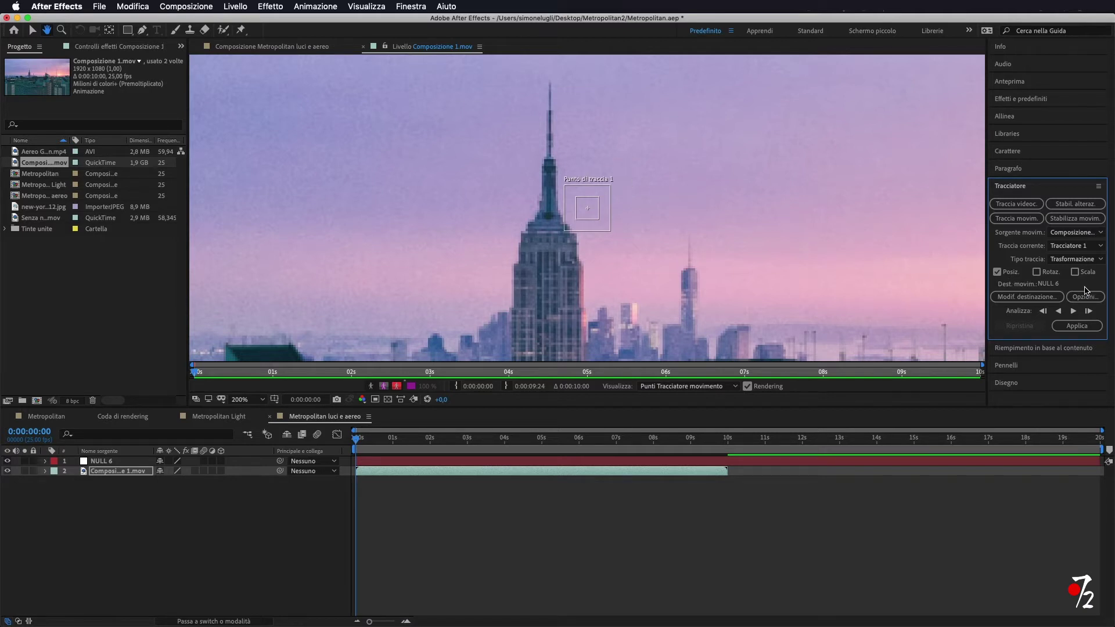
left_click(1038, 273)
left_click(570, 207)
key("v")
left_click_drag(584, 205, 546, 162)
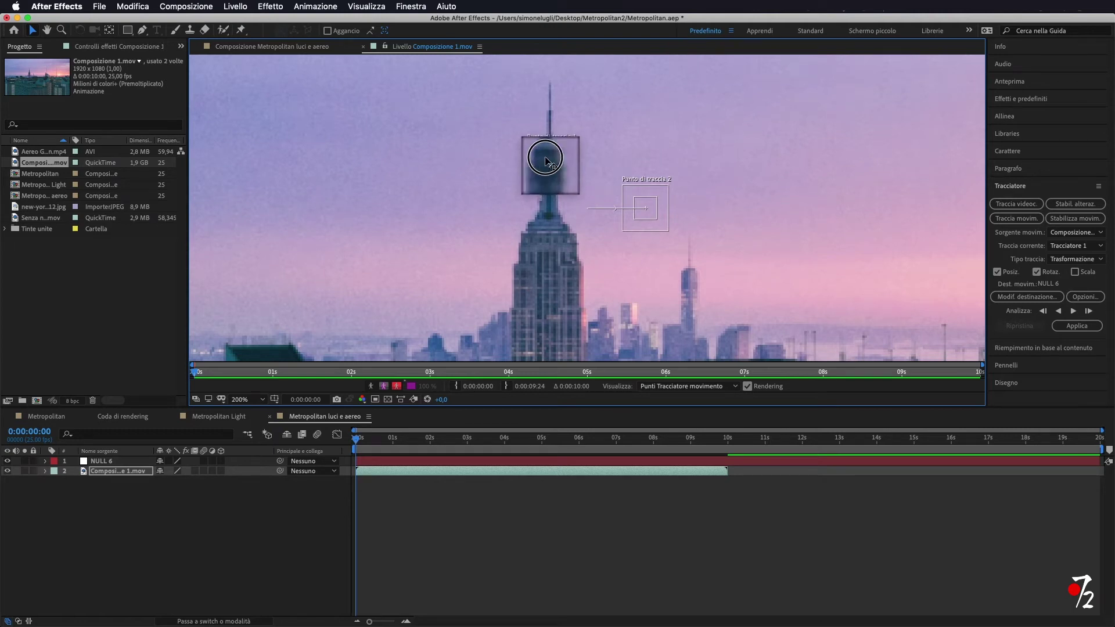
left_click_drag(546, 160, 554, 162)
scroll(555, 164, "up", 3)
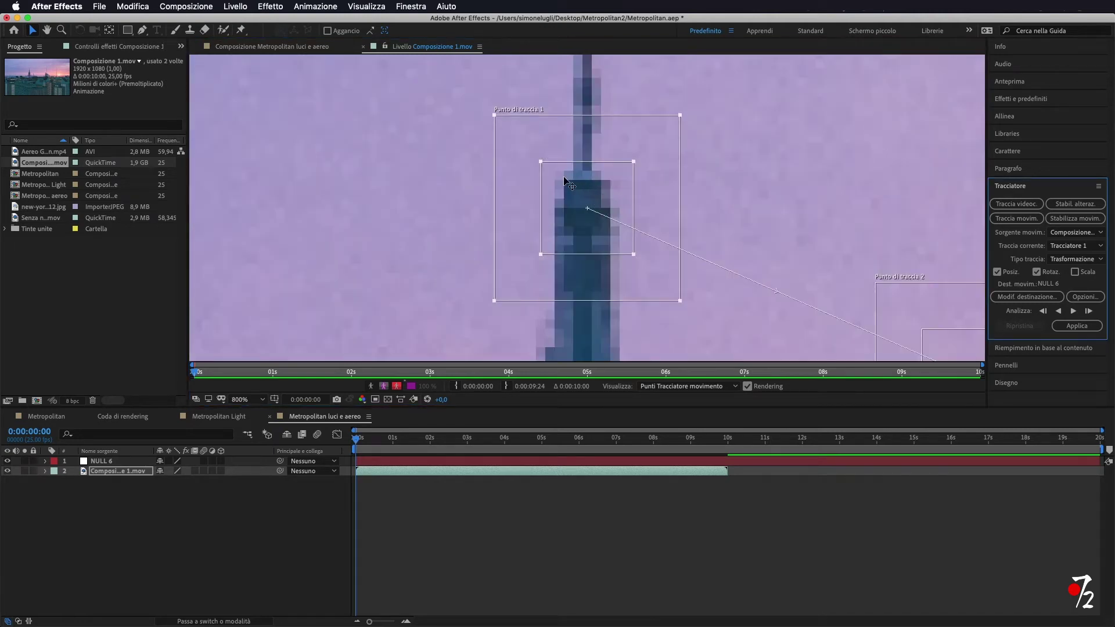
left_click_drag(633, 162, 625, 172)
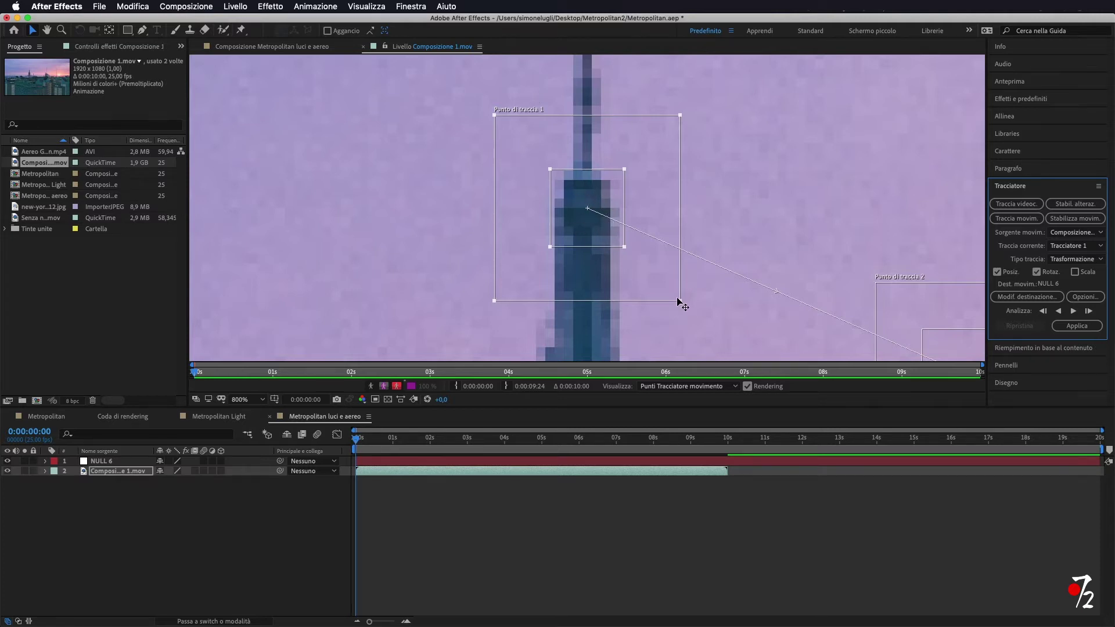
left_click_drag(678, 301, 694, 307)
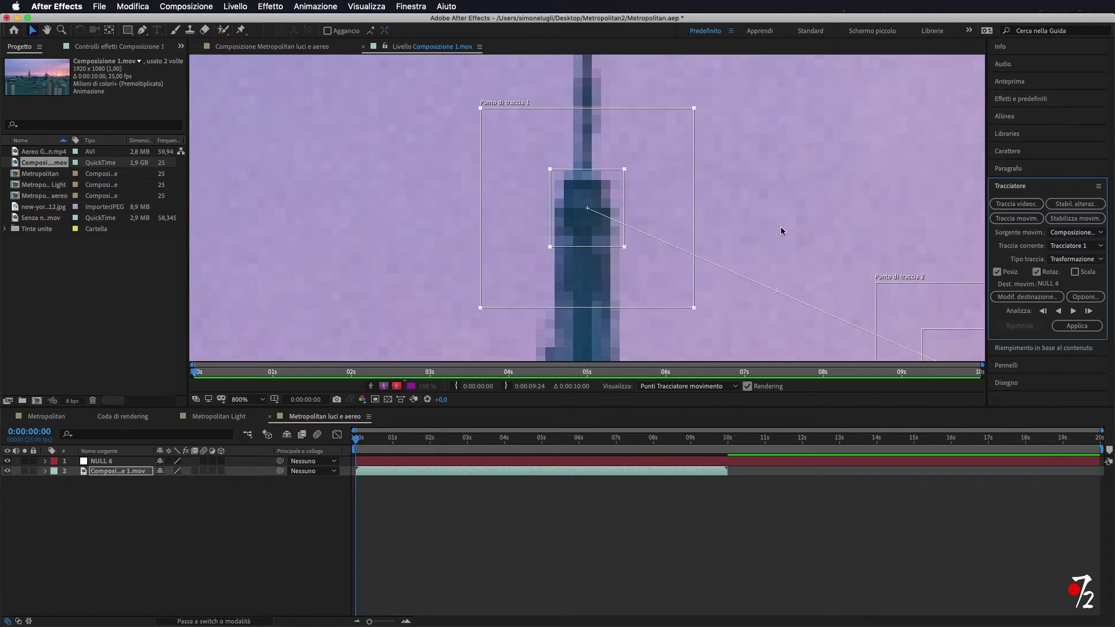
Place and size Track Point 2 on the neighbouring tower's tip.
key("comma")
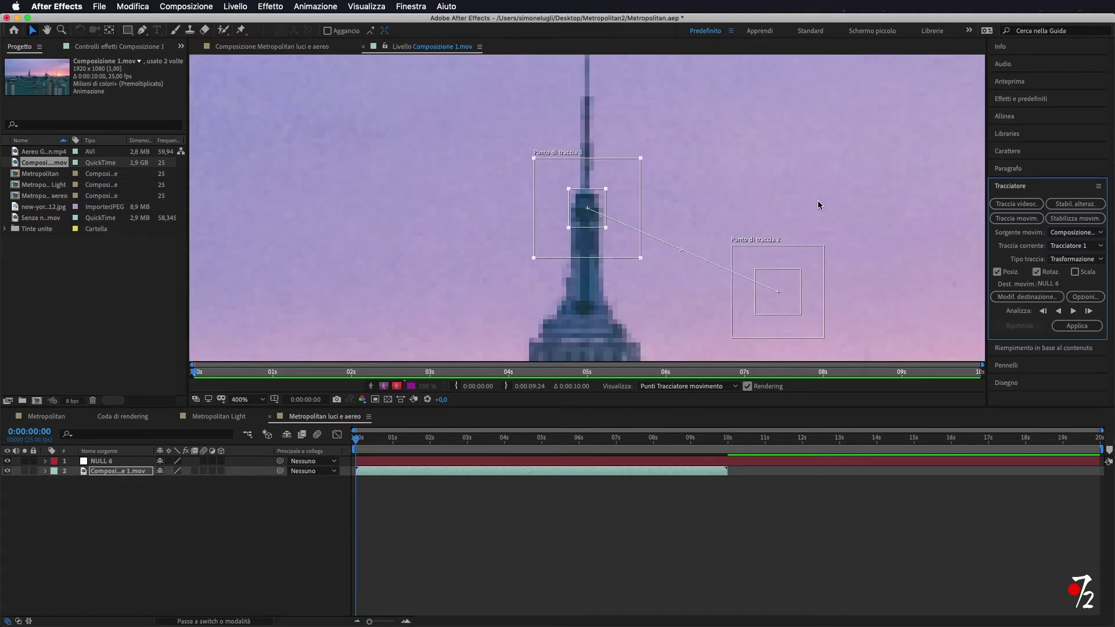
key("comma")
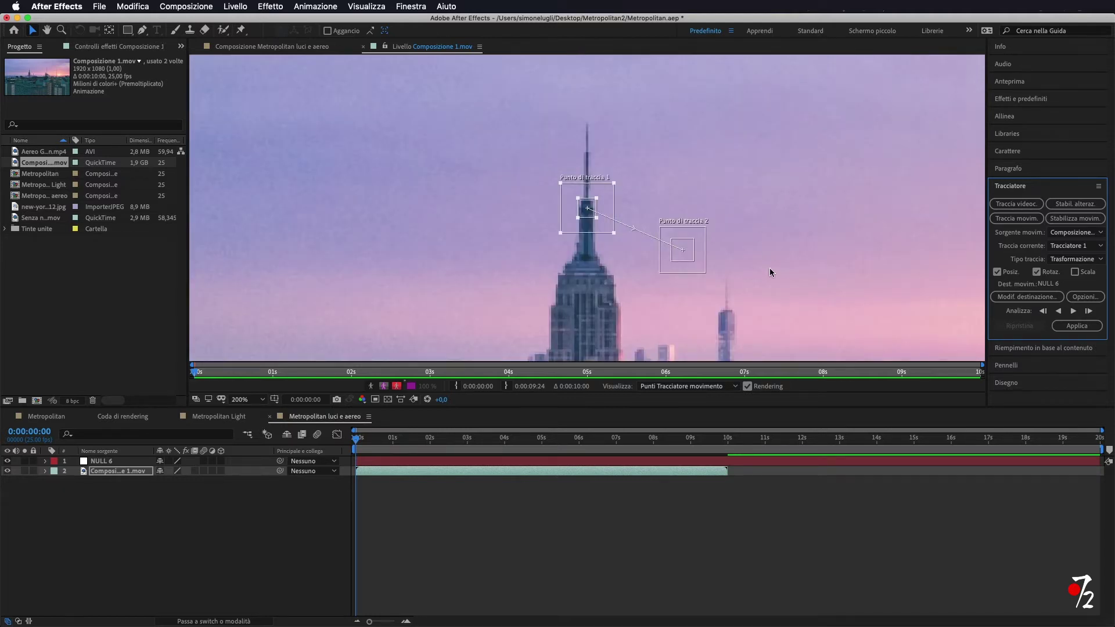
left_click_drag(743, 285, 678, 189)
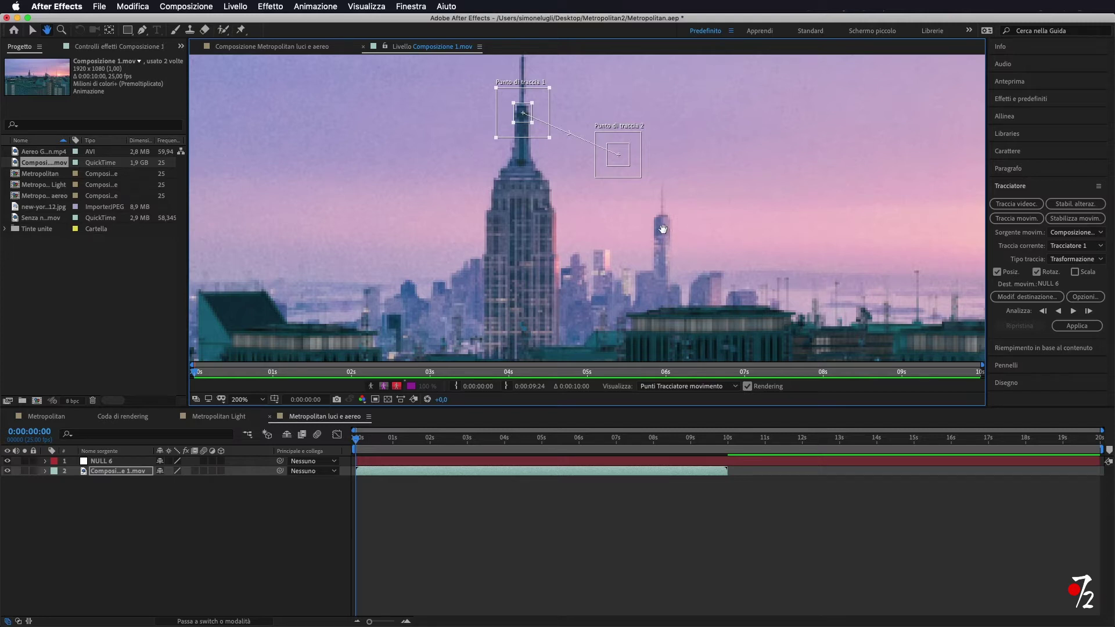
mouse_move(624, 169)
left_mouse_down()
mouse_move(672, 226)
mouse_move(620, 253)
left_mouse_up()
scroll(683, 225, "up", 2)
scroll(678, 232, "up", 1)
scroll(674, 235, "up", 1)
left_click_drag(681, 137, 663, 149)
left_click_drag(631, 203, 632, 206)
key("comma")
key("comma")
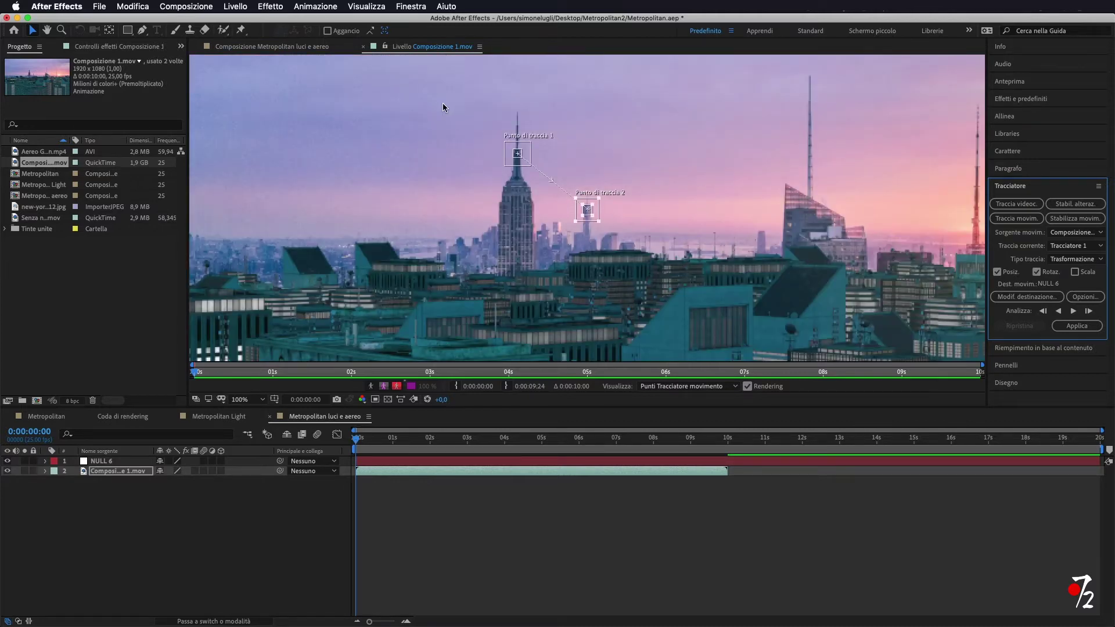
Analyze both track points forward, stopping near 0:00:09:22.
left_click(358, 440)
key("space")
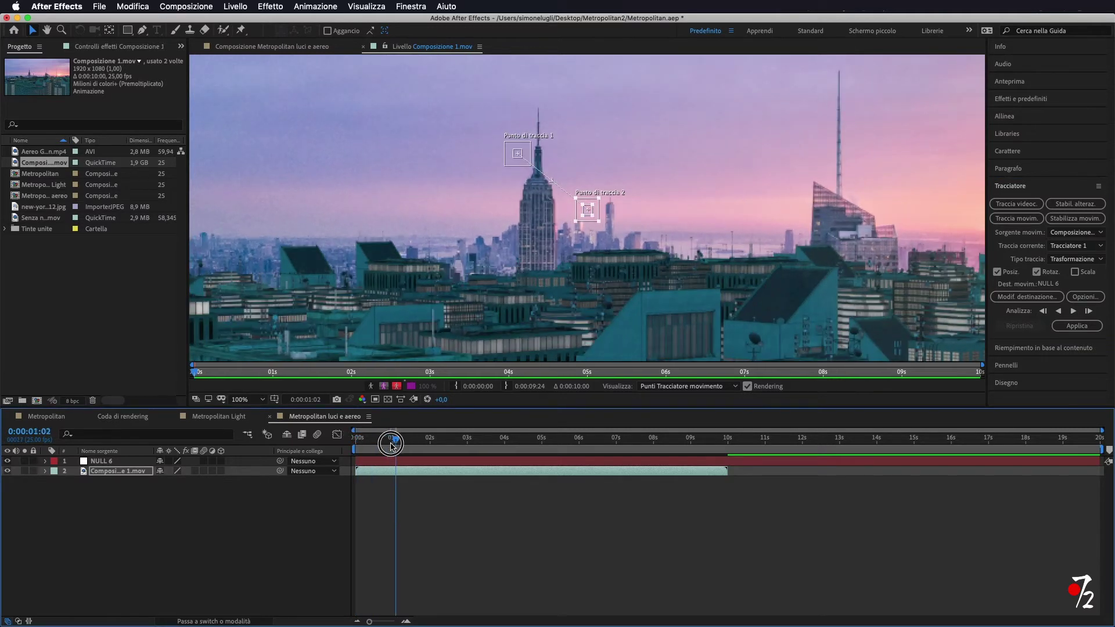
key("space")
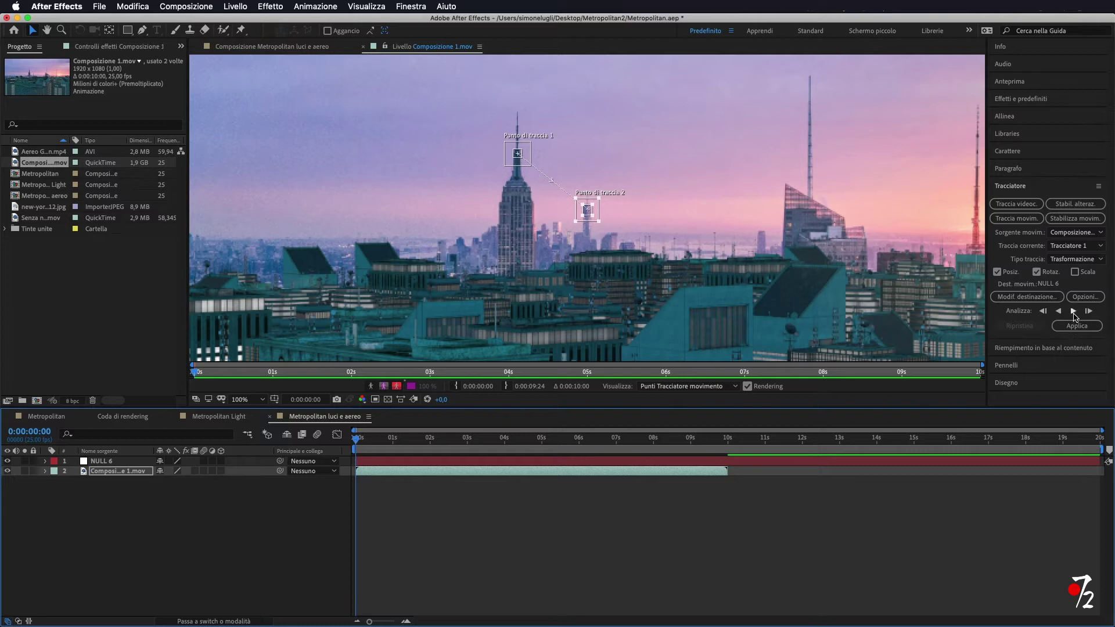
left_click(1074, 312)
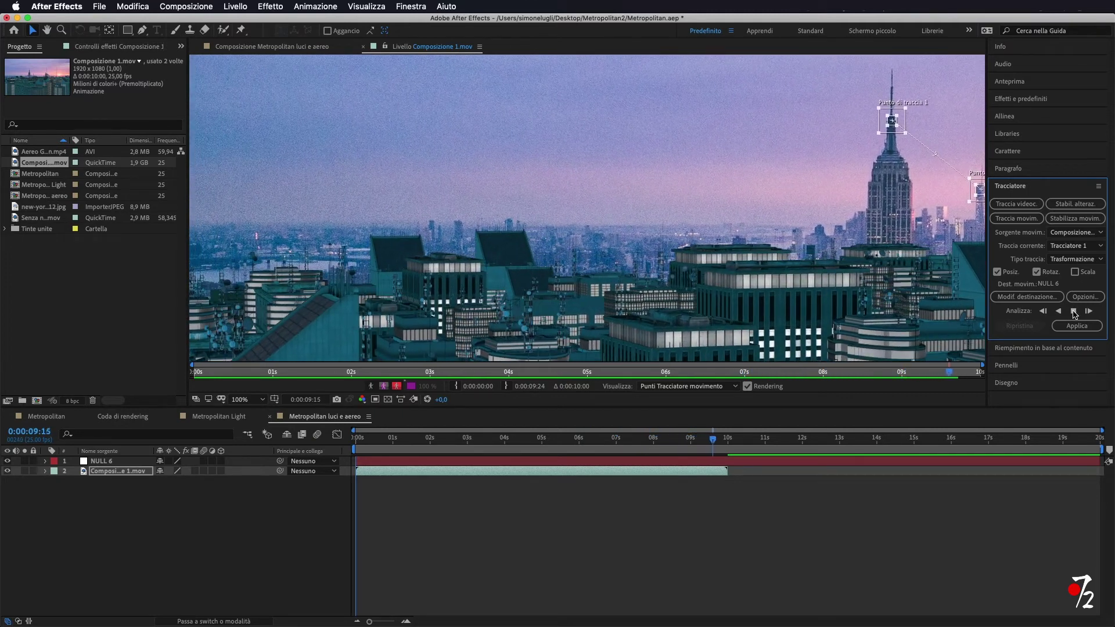
left_click(1074, 312)
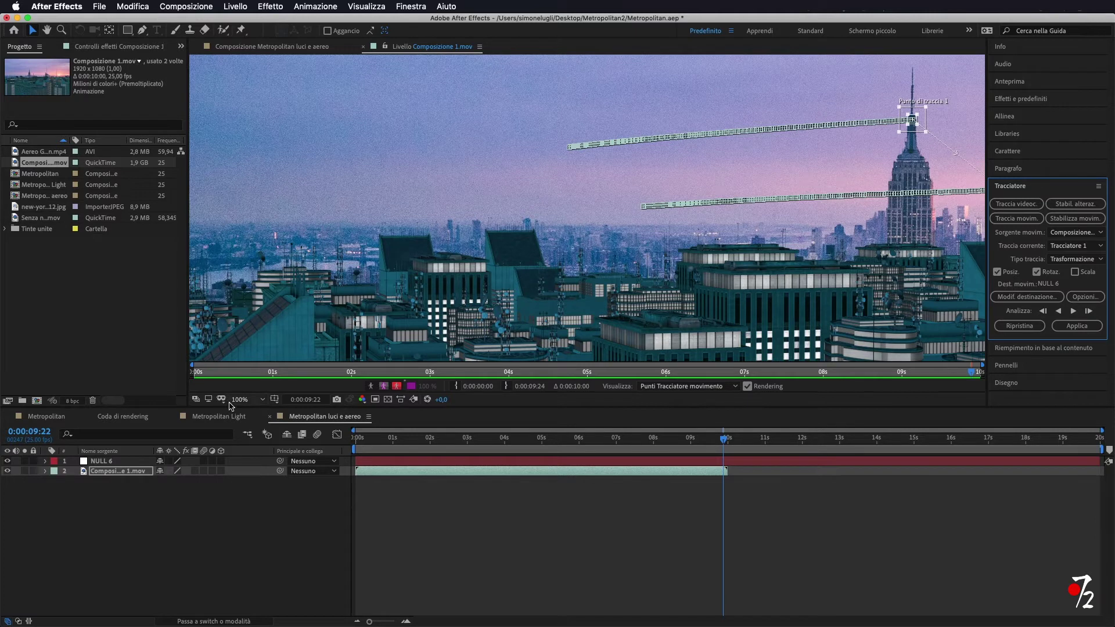
Set the viewer to Fit and scrub back through the clip to check the tracked paths.
left_click(247, 400)
left_click(259, 419)
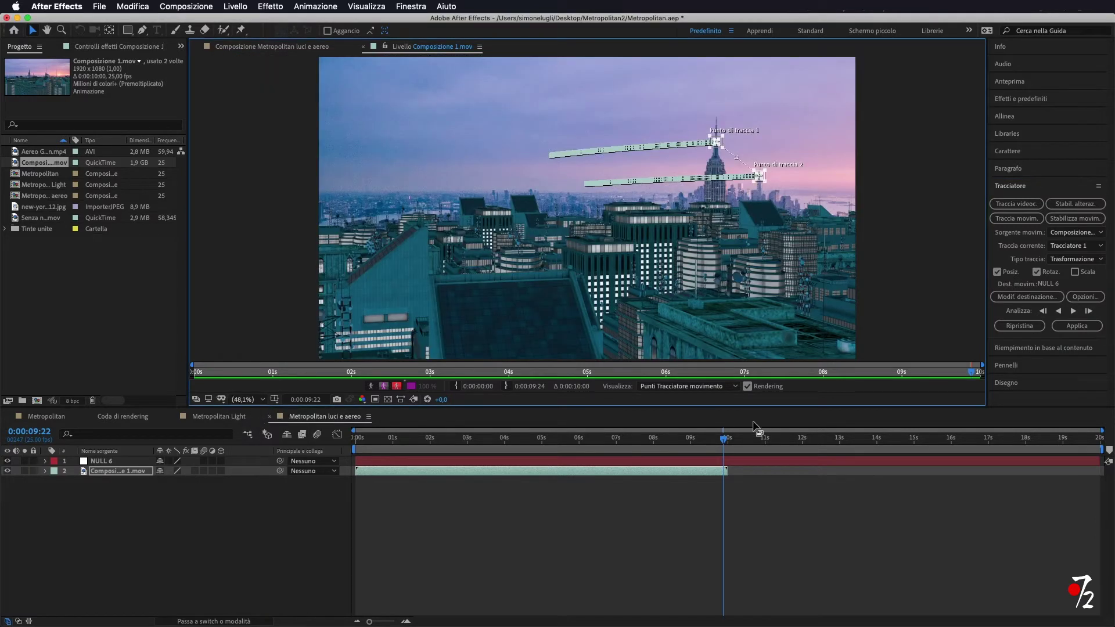
left_click(729, 443)
left_click_drag(729, 443, 563, 452)
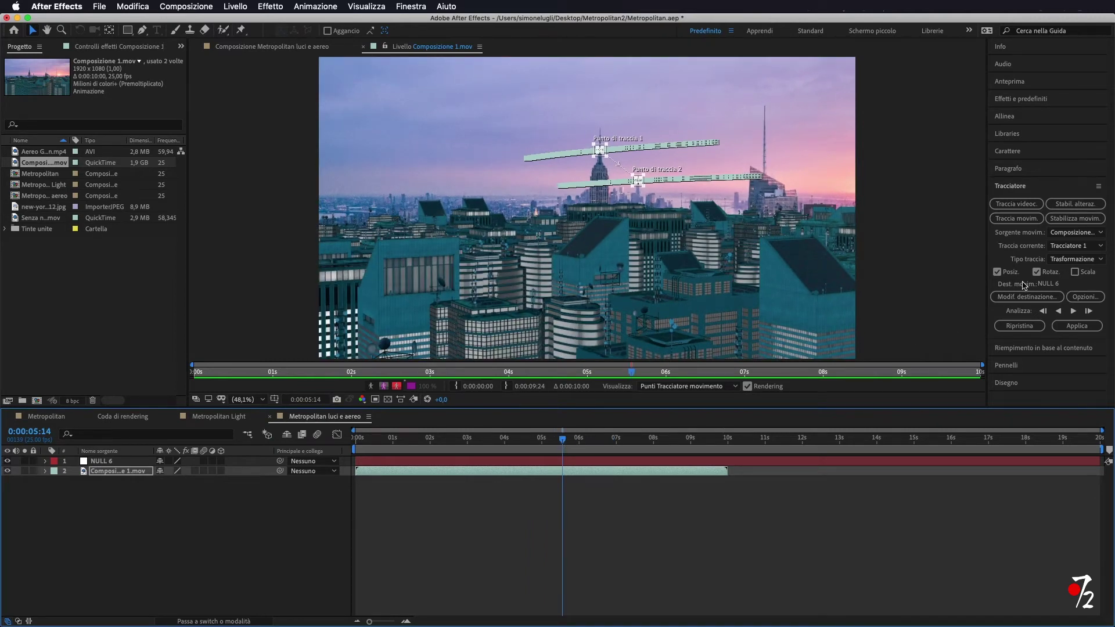
Set NULL 6 as the tracker's motion target and apply the tracking data.
left_click(1037, 298)
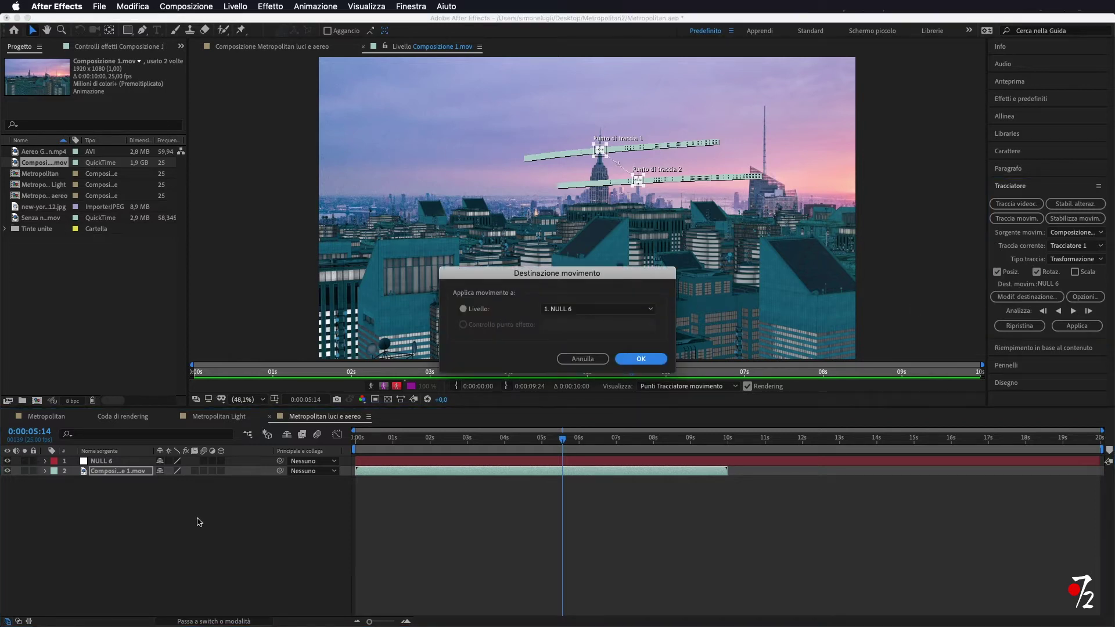
left_click(585, 312)
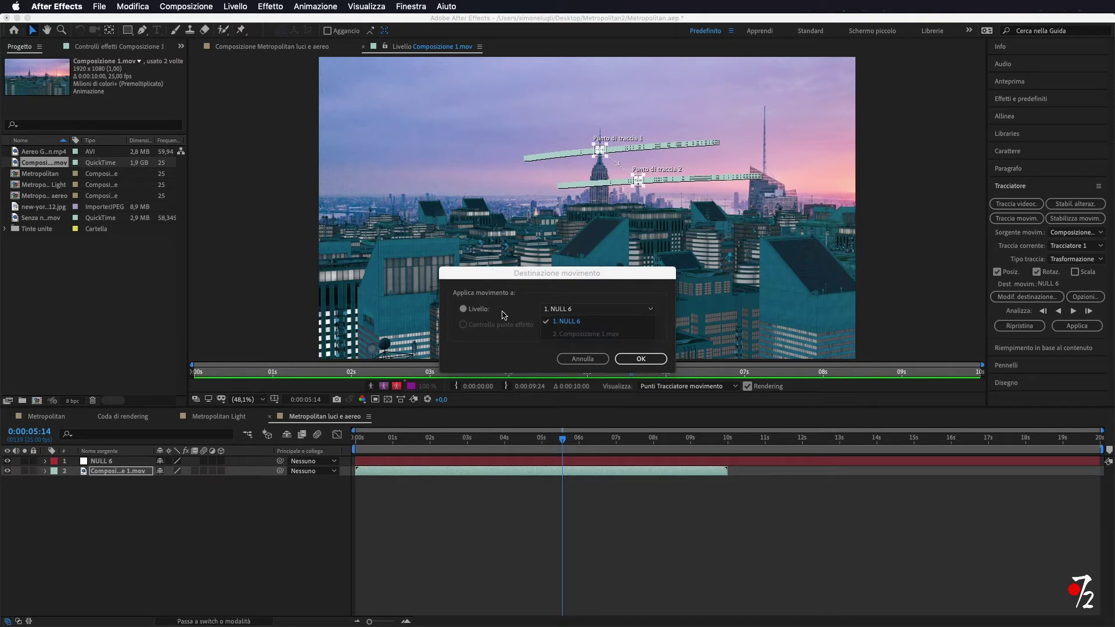
left_click(574, 323)
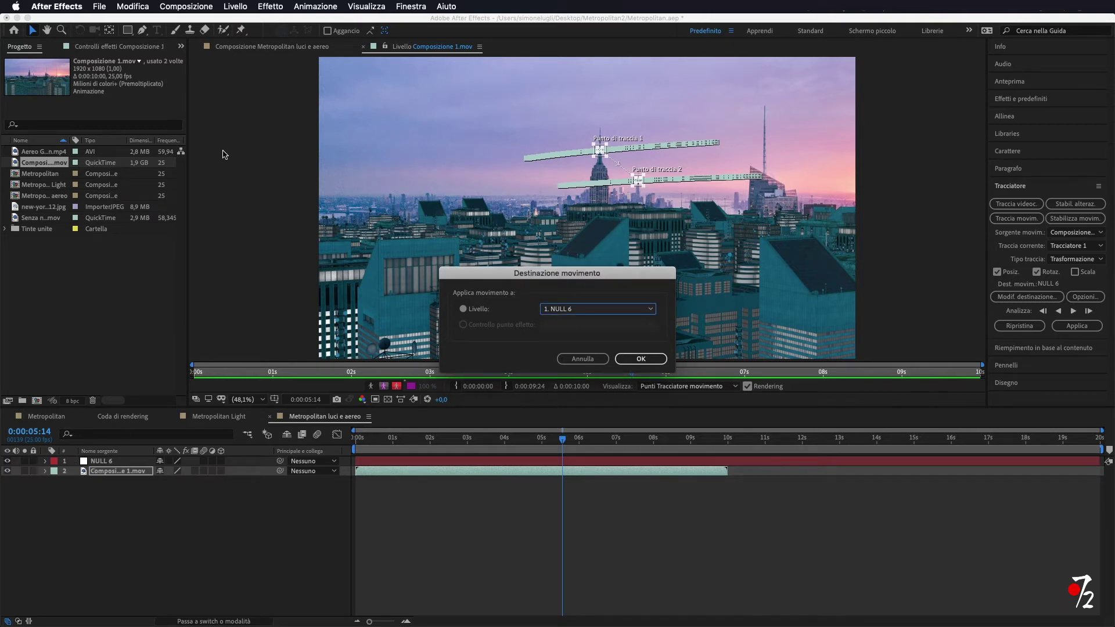
left_click(640, 359)
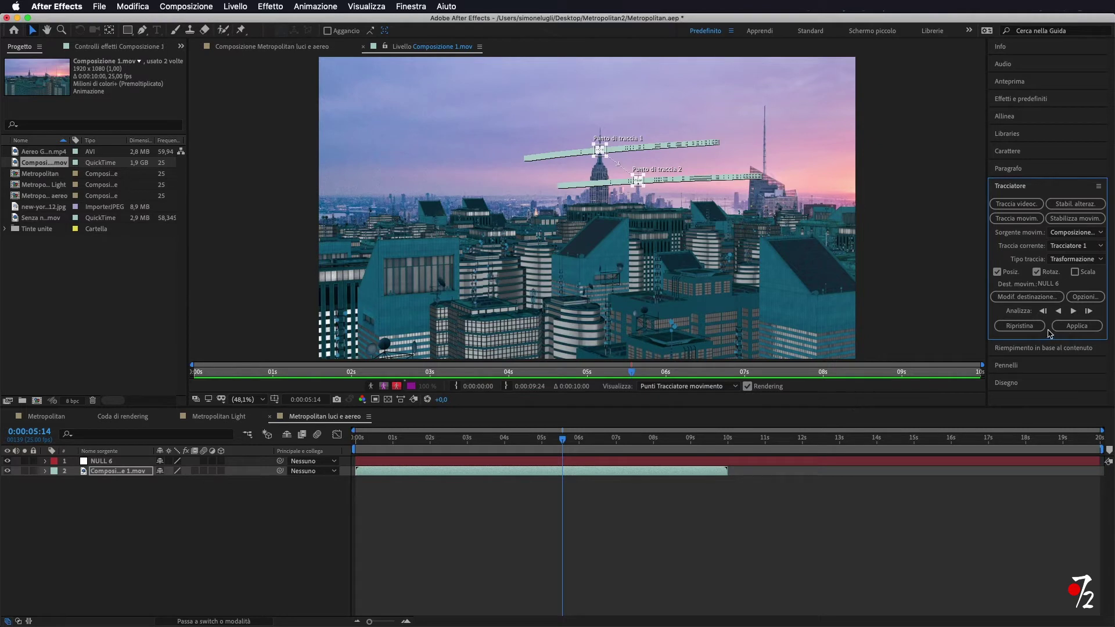
left_click(1075, 326)
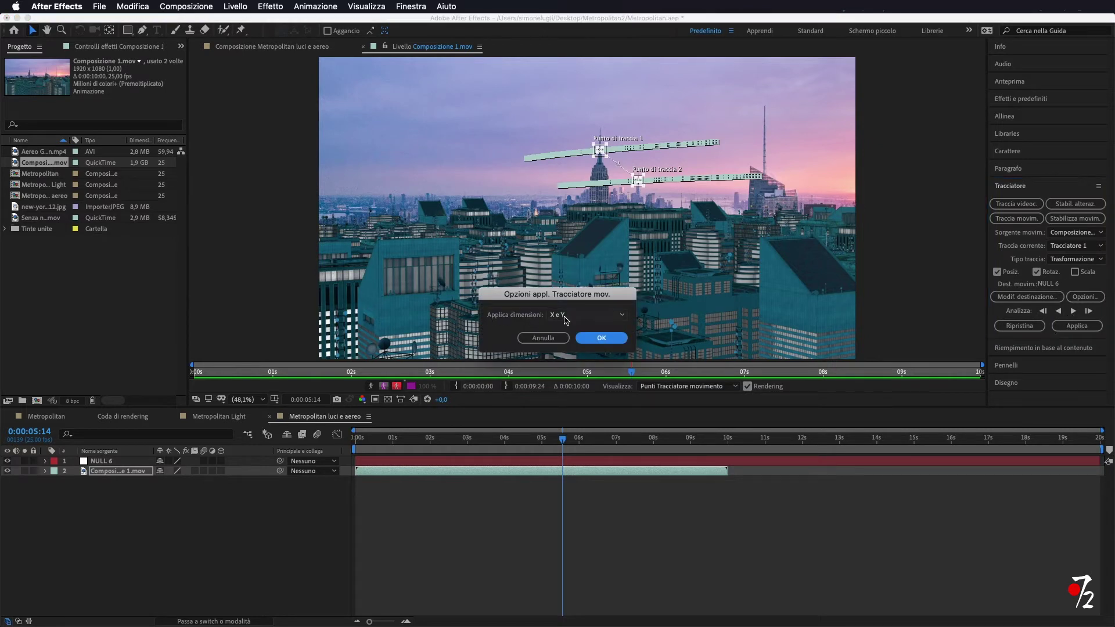
Confirm applying the motion in X and Y, then return the time indicator to the start.
left_click(603, 338)
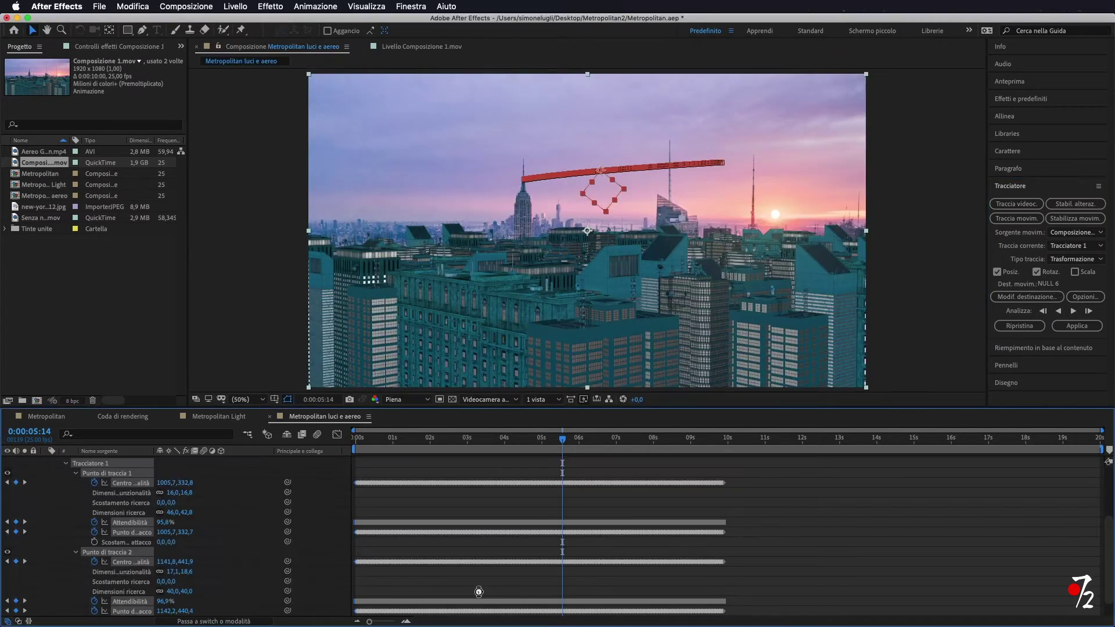
mouse_move(563, 472)
left_mouse_down()
mouse_move(361, 473)
mouse_move(681, 497)
left_mouse_up()
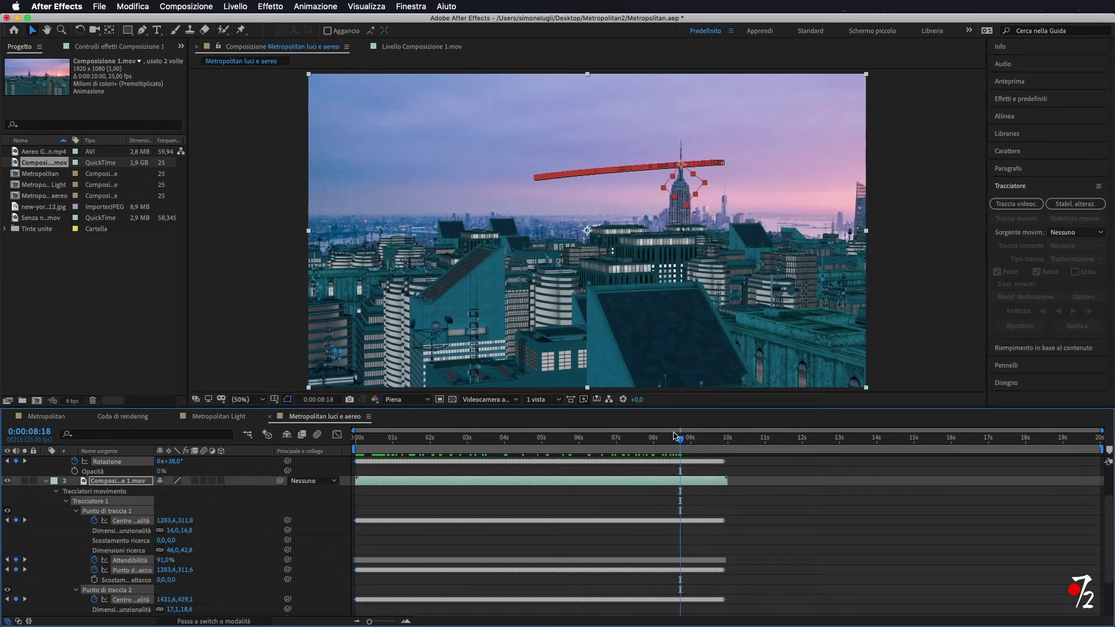
left_click_drag(680, 437, 313, 442)
scroll(67, 494, "up", 1)
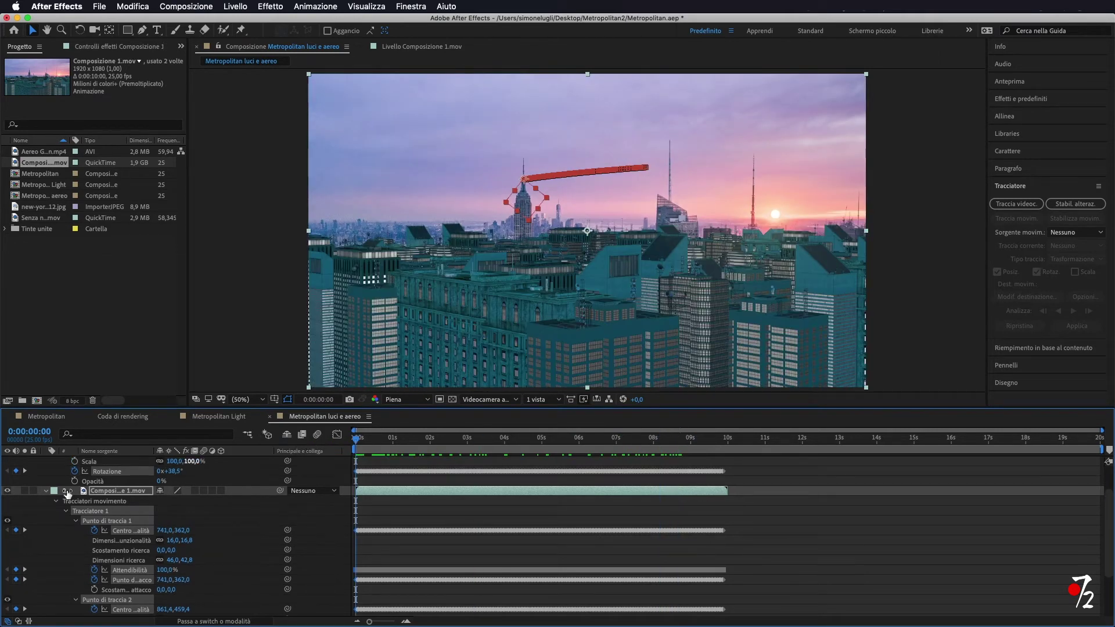
scroll(68, 494, "up", 2)
Collapse both layers' properties and bring up the new-layer menu on the empty timeline.
left_click(46, 531)
left_click(46, 461)
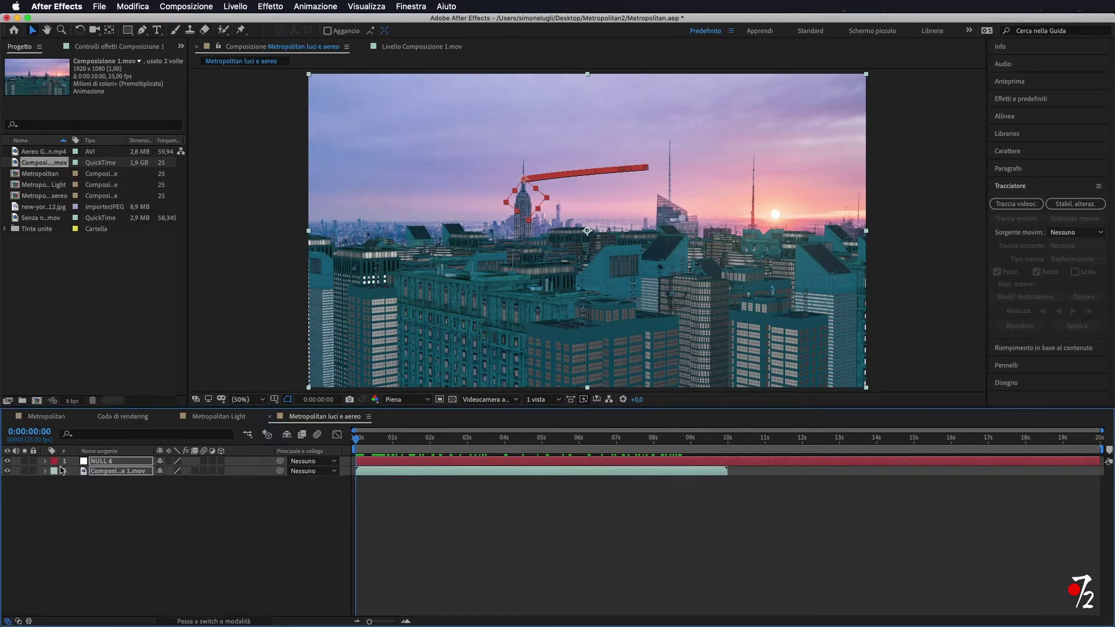
left_click(147, 509)
right_click(148, 494)
Create a new solid layer named Optical.
mouse_move(180, 500)
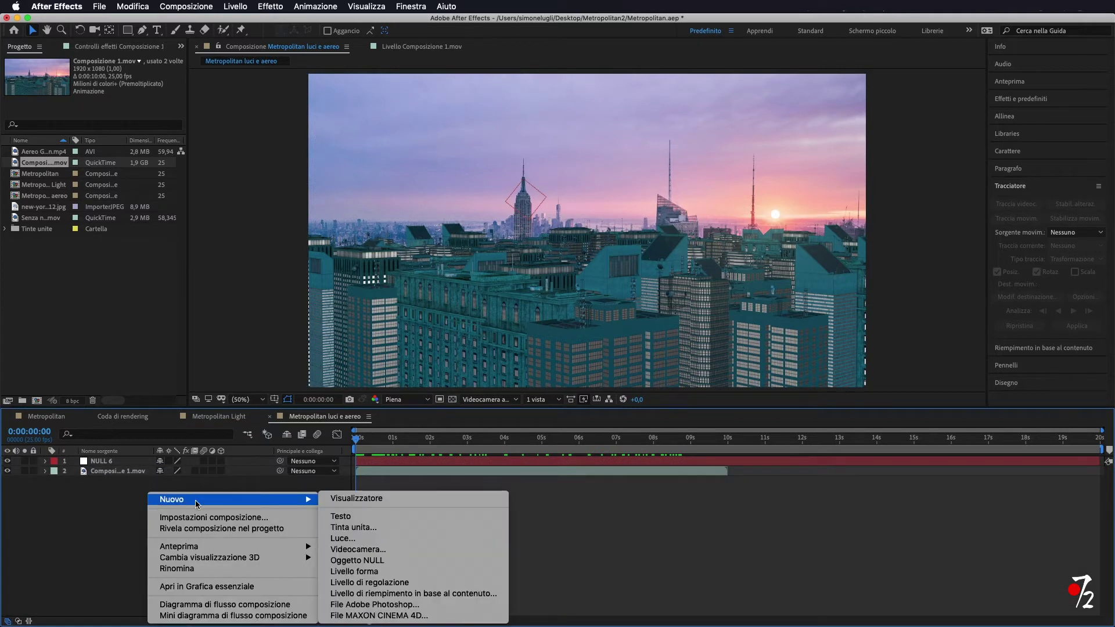
left_click(410, 530)
type("Optical")
key("Return")
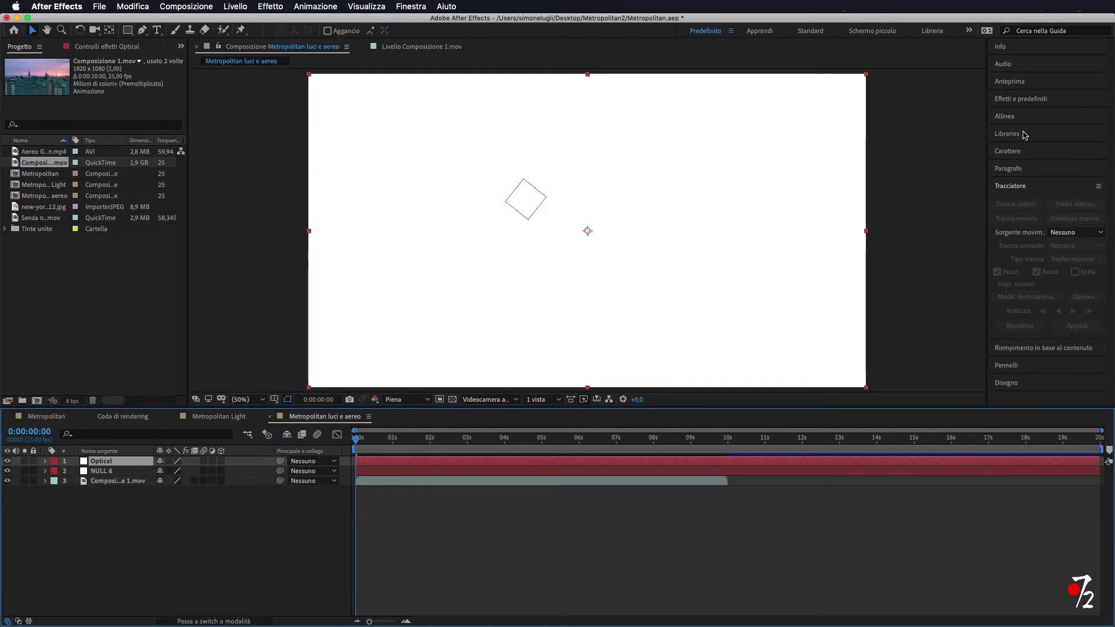
Apply Video Copilot's Optical Flares effect to the Optical solid.
left_click(1024, 100)
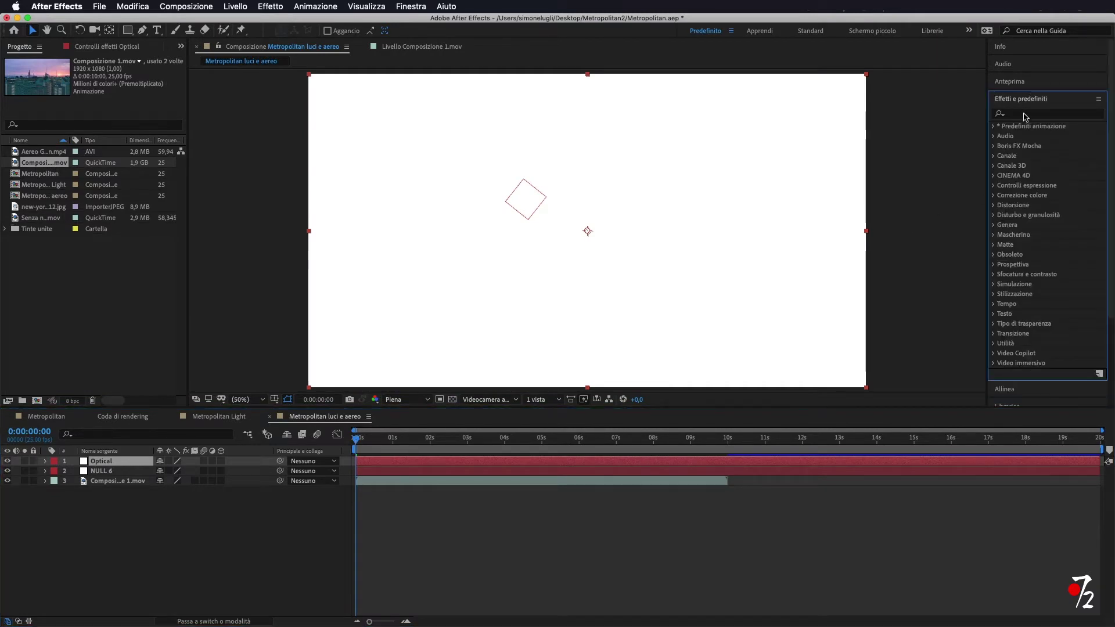
left_click(1025, 113)
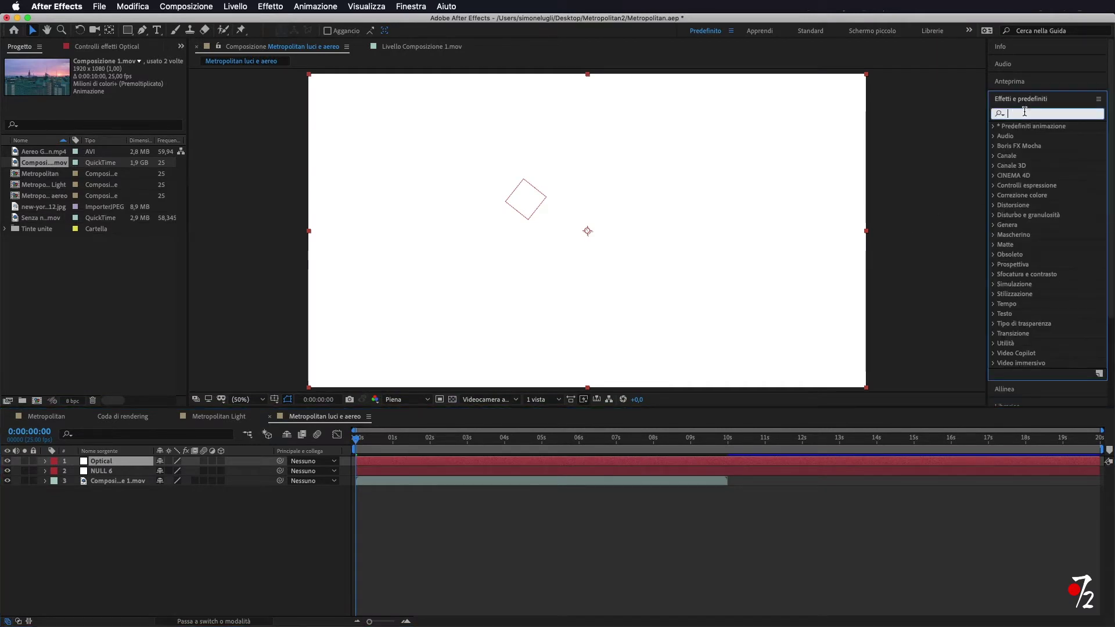
left_click(995, 354)
left_click_drag(1038, 373, 654, 293)
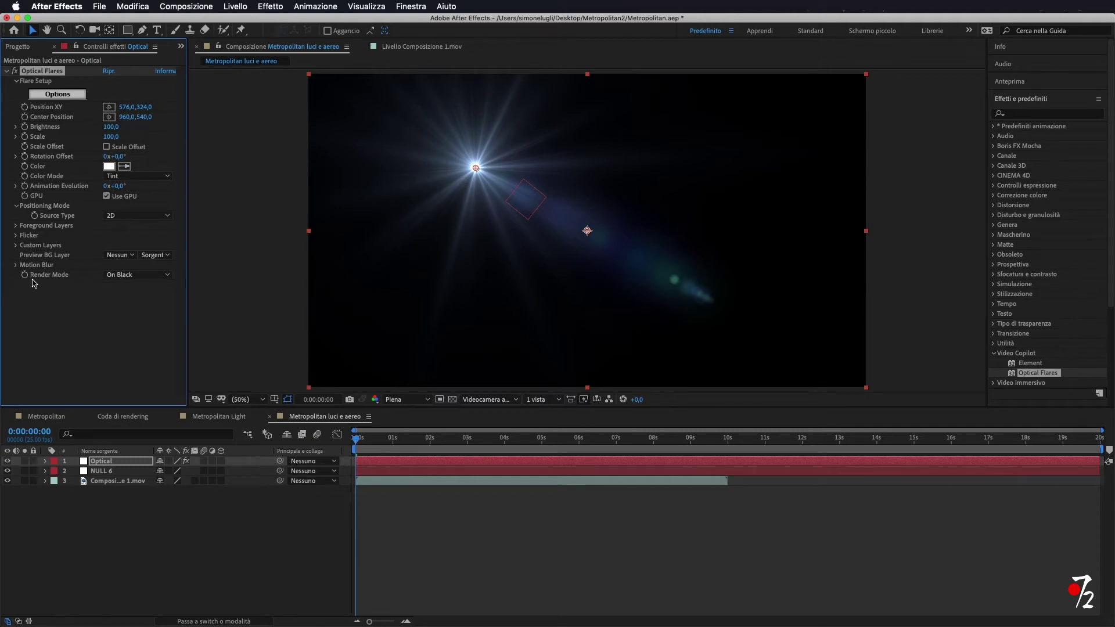
Set Optical Flares Render Mode to On Transparent and open its Options editor.
left_click(140, 275)
left_click(144, 298)
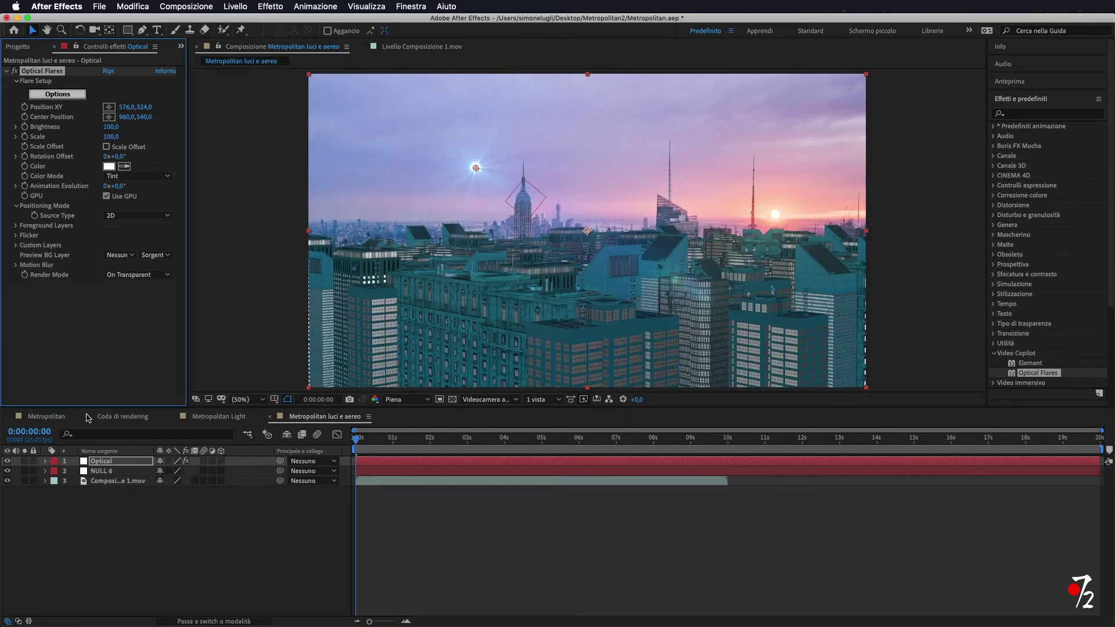
left_click(57, 94)
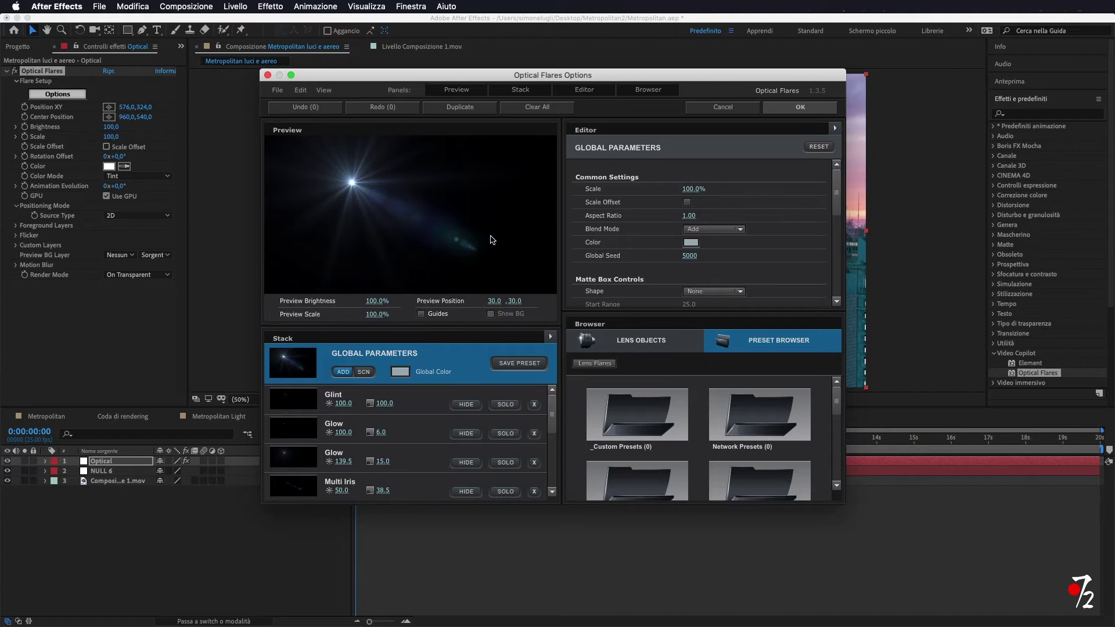
Move the preview light to the upper left and delete every Multi Iris element from the Stack.
left_click_drag(490, 240, 340, 175)
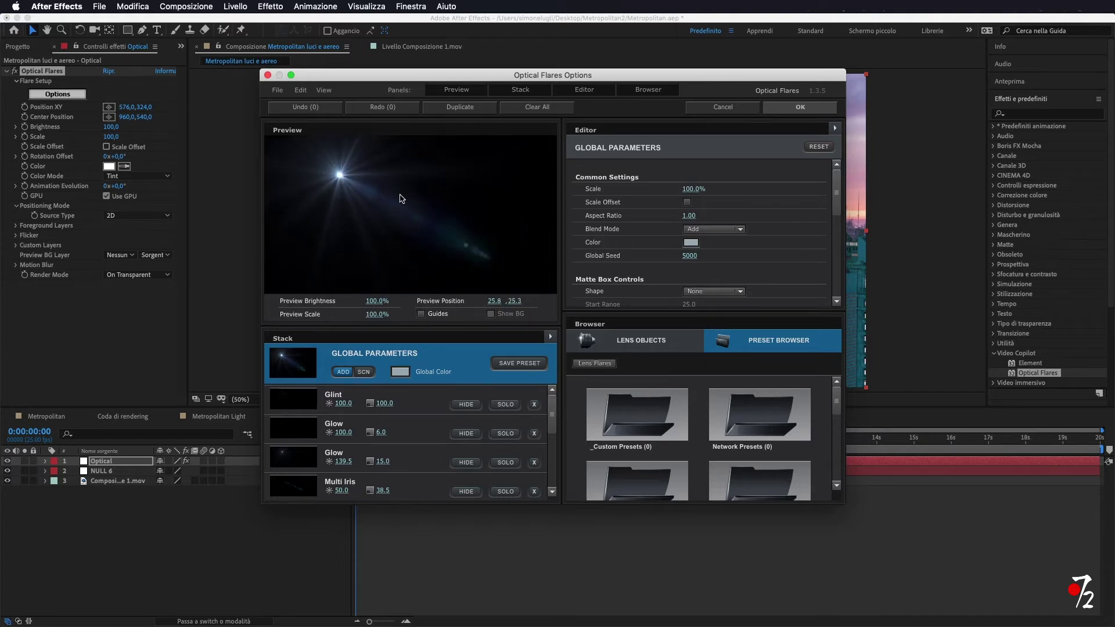
scroll(410, 482, "down", 5)
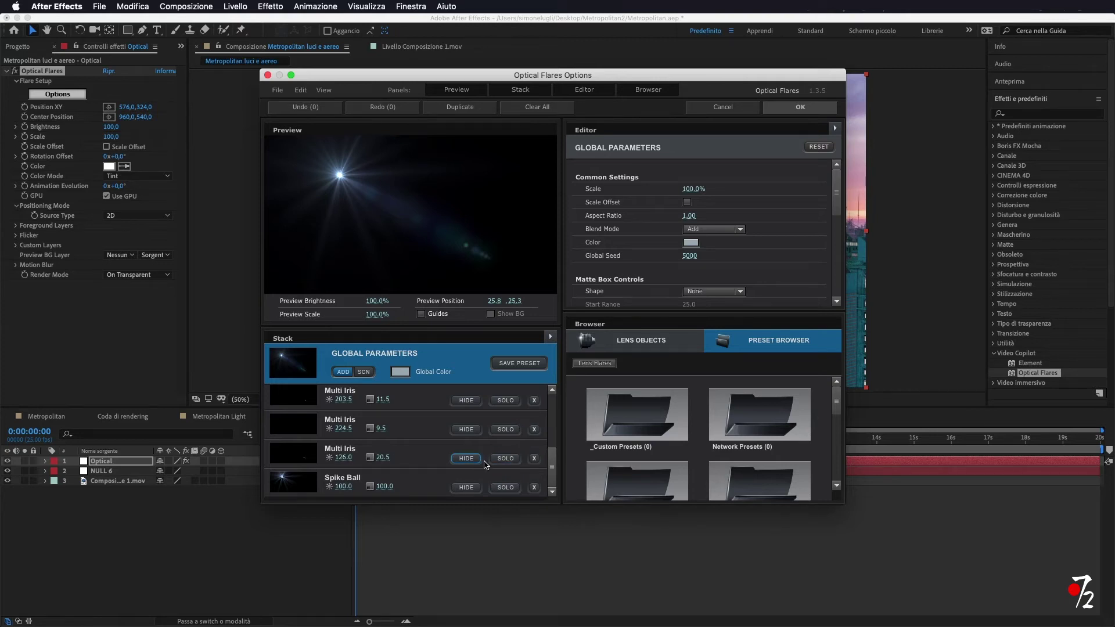
left_click(535, 459)
left_click(534, 430)
left_click(534, 430)
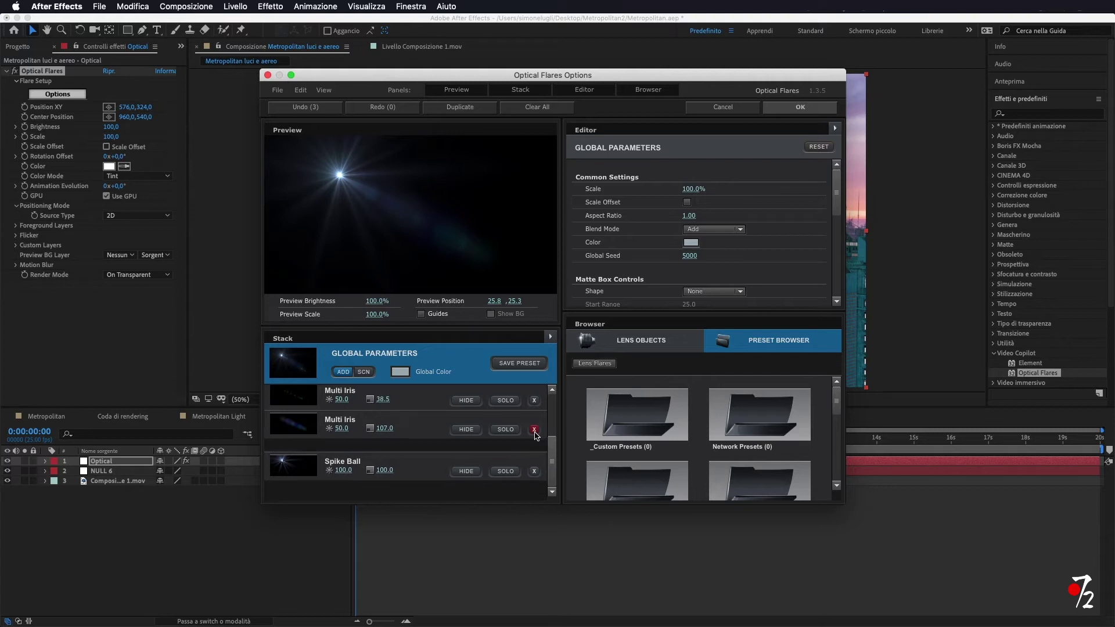
left_click(535, 464)
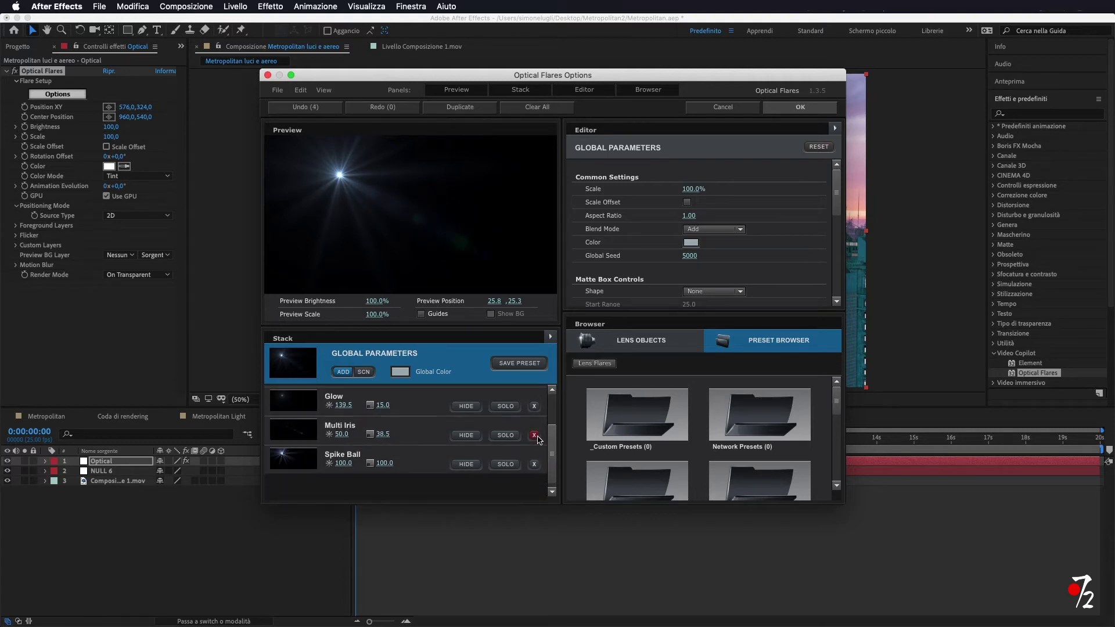
left_click(535, 435)
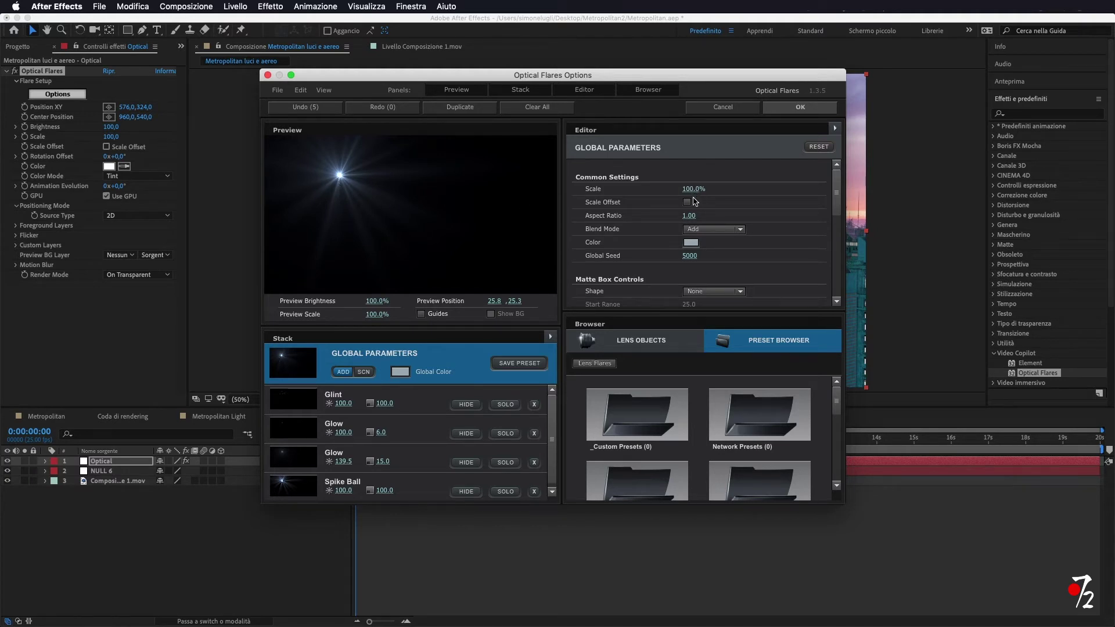
Reduce the flare's Global Scale to 69.0% and set its Global Color to red.
mouse_move(697, 190)
left_mouse_down()
mouse_move(664, 195)
mouse_move(609, 142)
mouse_move(623, 127)
left_mouse_up()
left_click(401, 372)
left_click(644, 281)
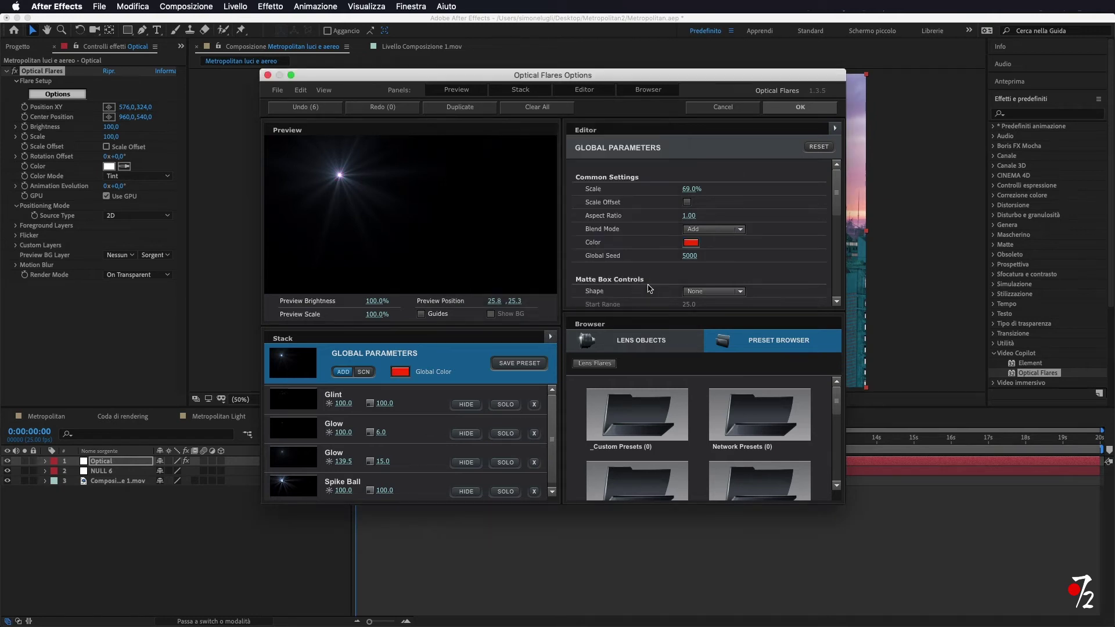
left_click(424, 491)
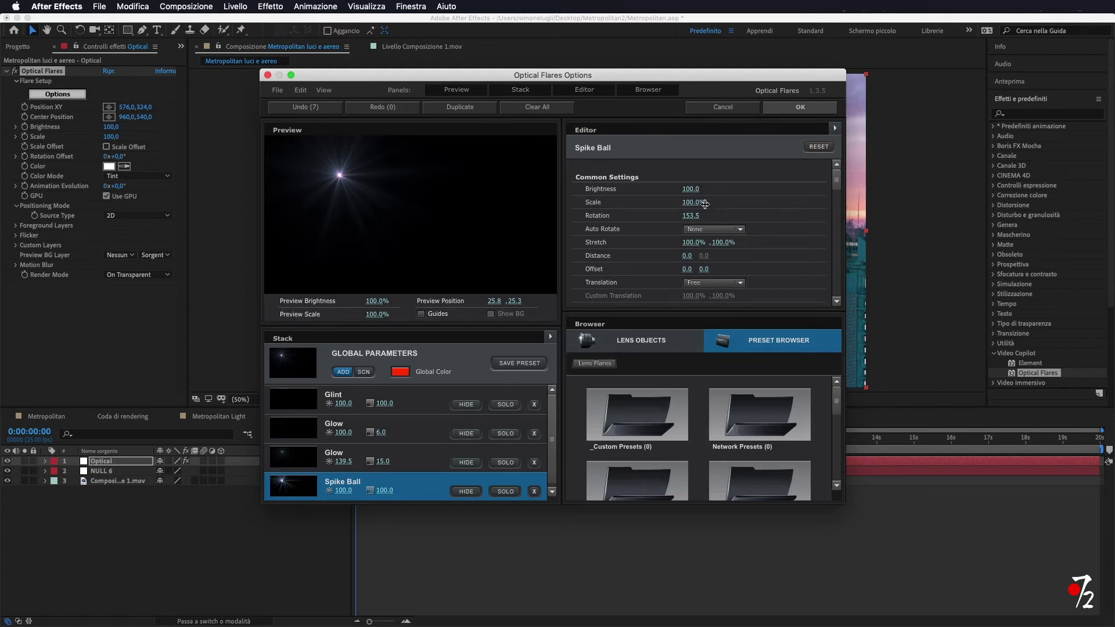
Colour the Spike Ball FF0000 red, then set its brightness to 37.0 and scale to 42.0%.
scroll(725, 255, "down", 5)
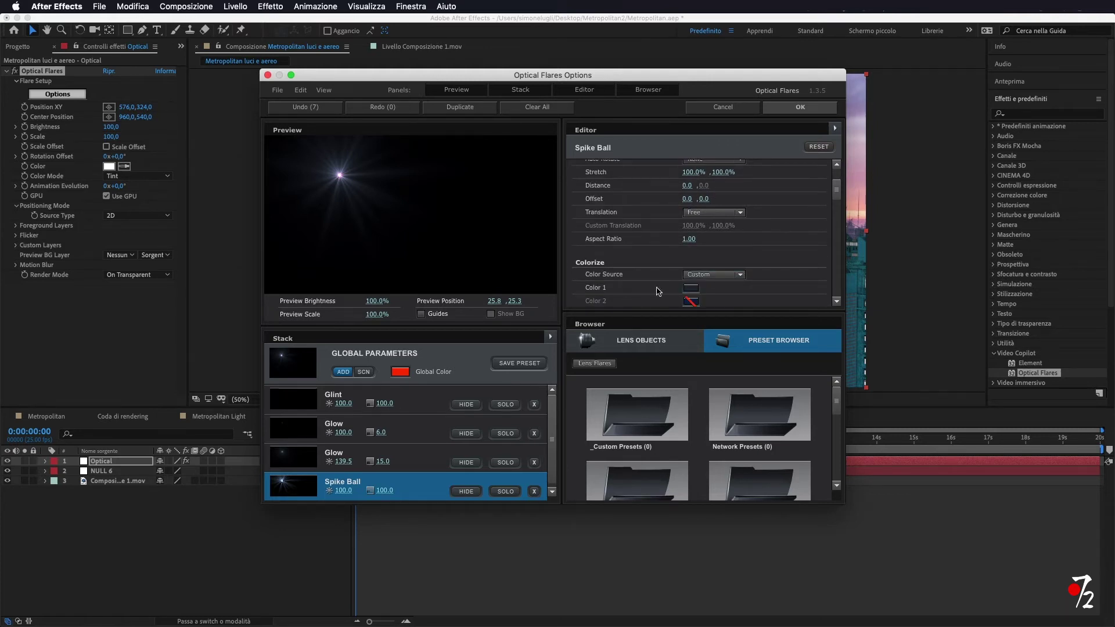
left_click(691, 288)
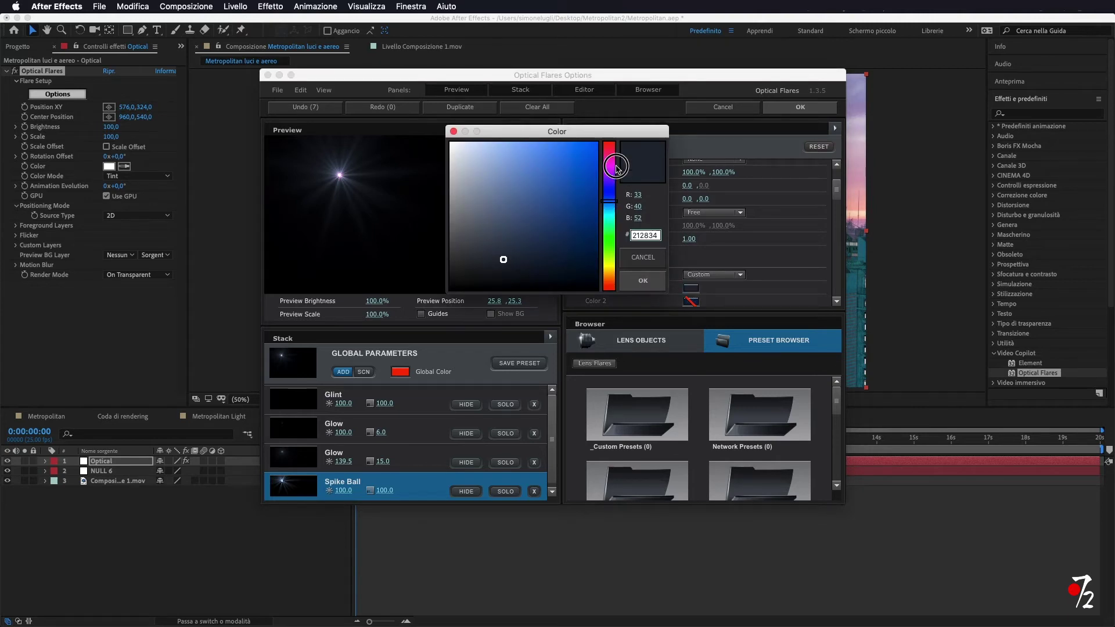
left_click_drag(608, 208, 609, 119)
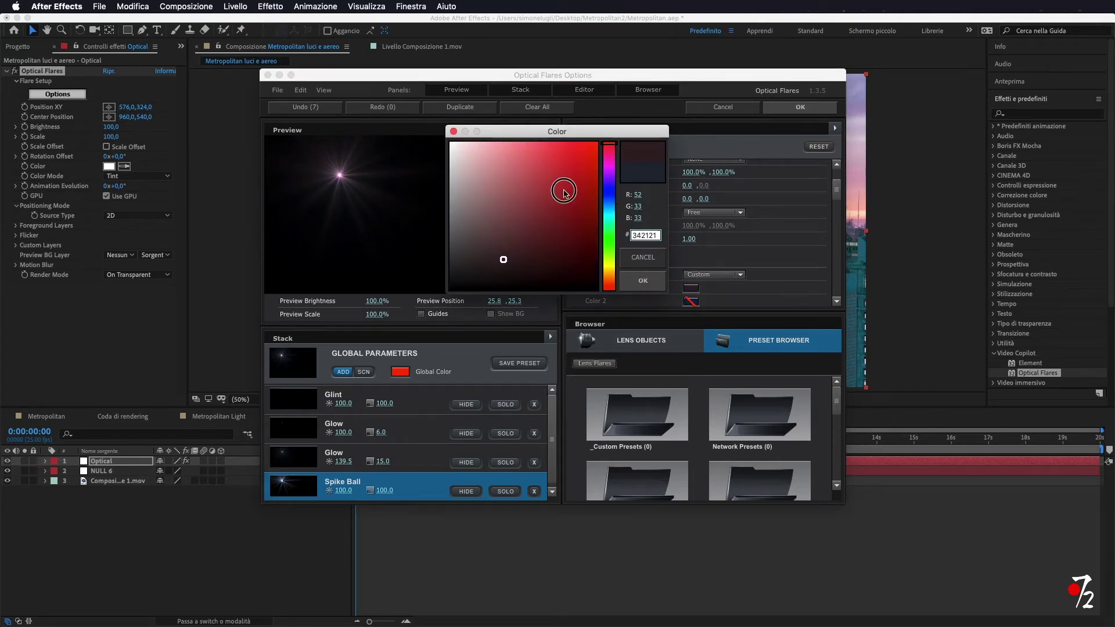
left_click(599, 141)
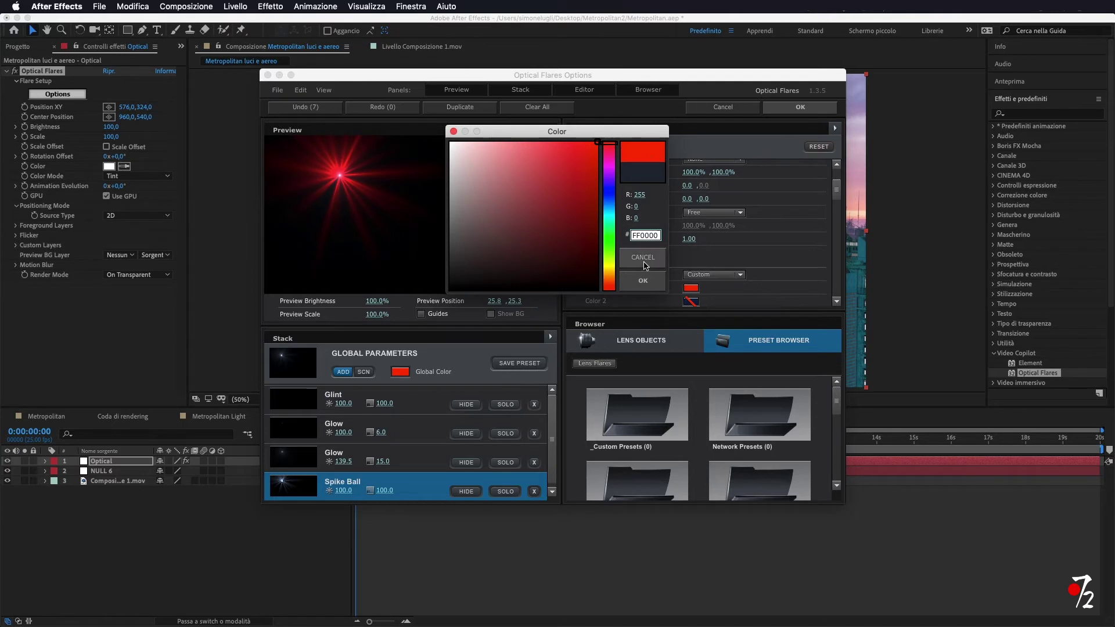
left_click(643, 281)
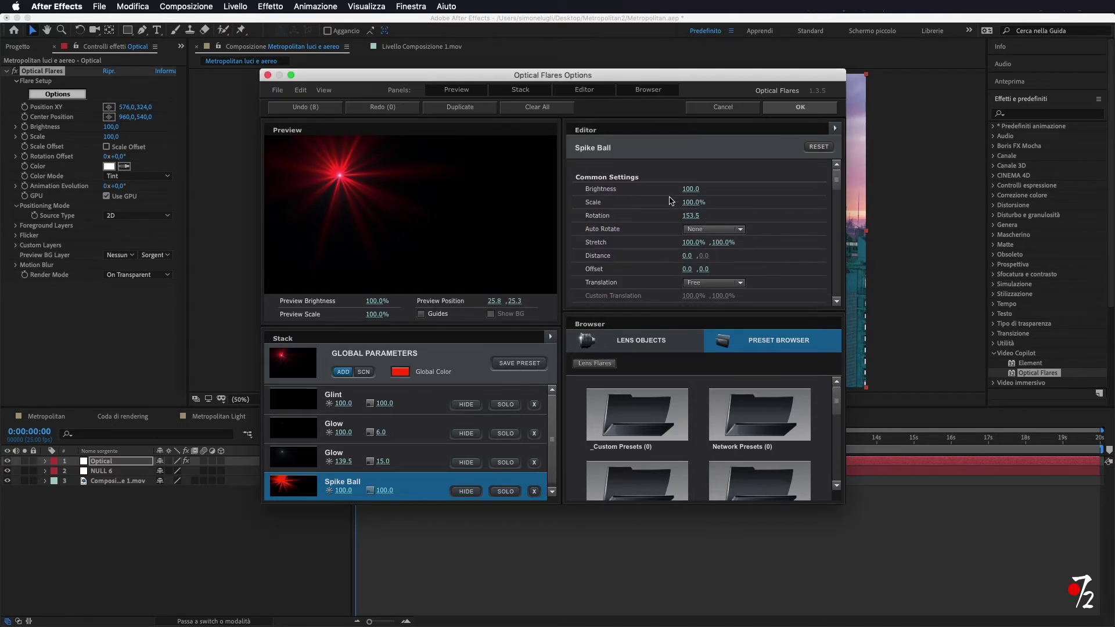
left_click_drag(691, 188, 614, 183)
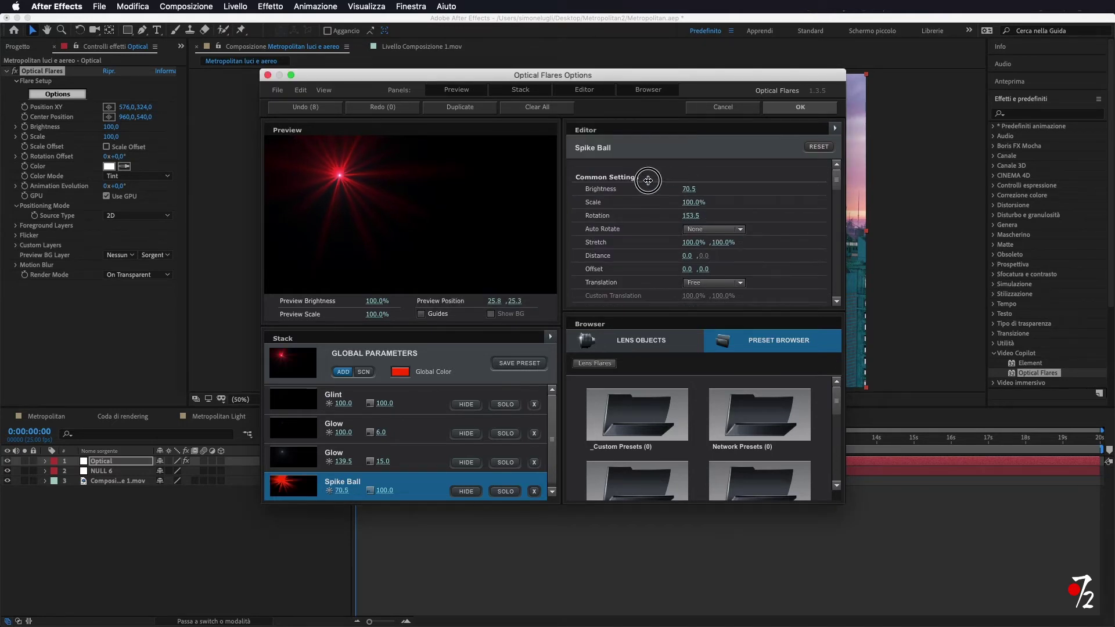
left_click_drag(697, 202, 616, 194)
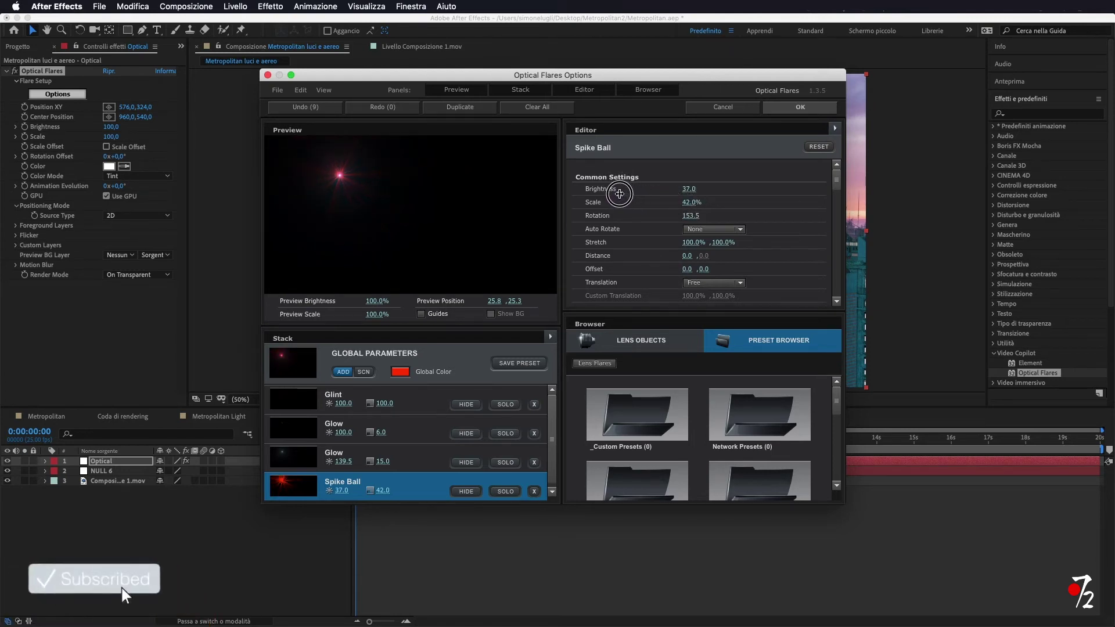
Give the second Glow element a bright red colour.
left_click(298, 467)
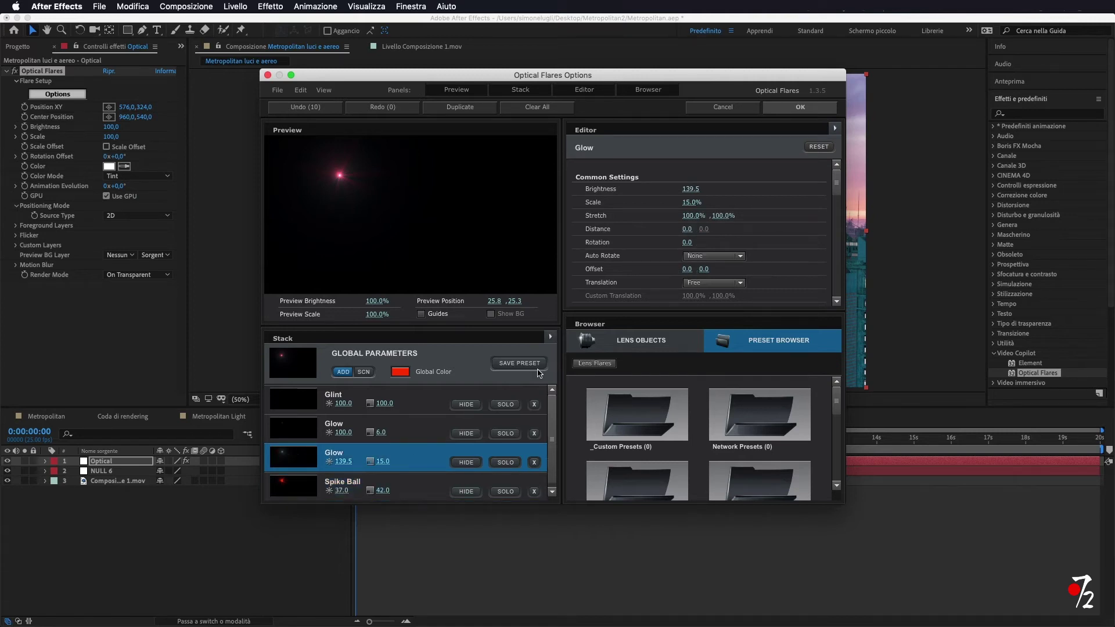
scroll(766, 215, "down", 4)
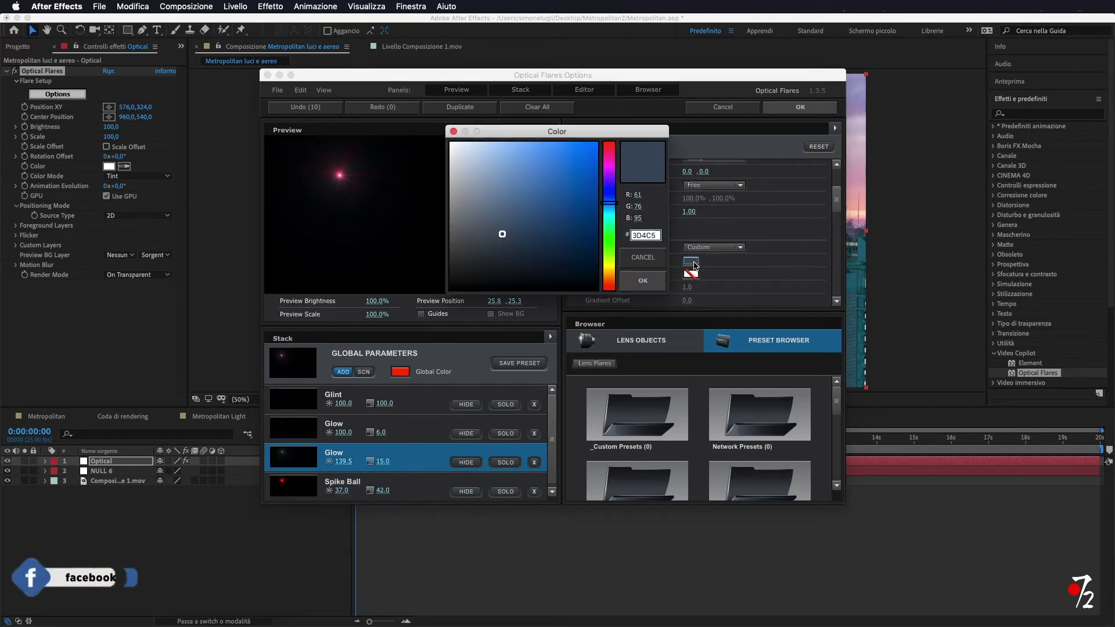
left_click(690, 261)
left_click_drag(621, 135, 613, 151)
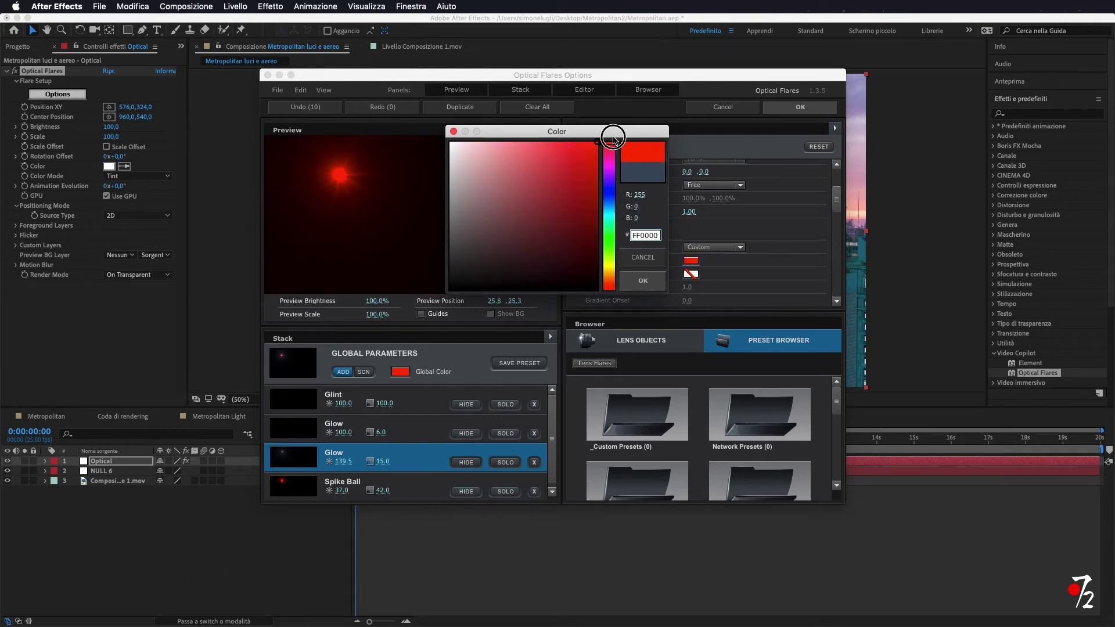
left_click(643, 280)
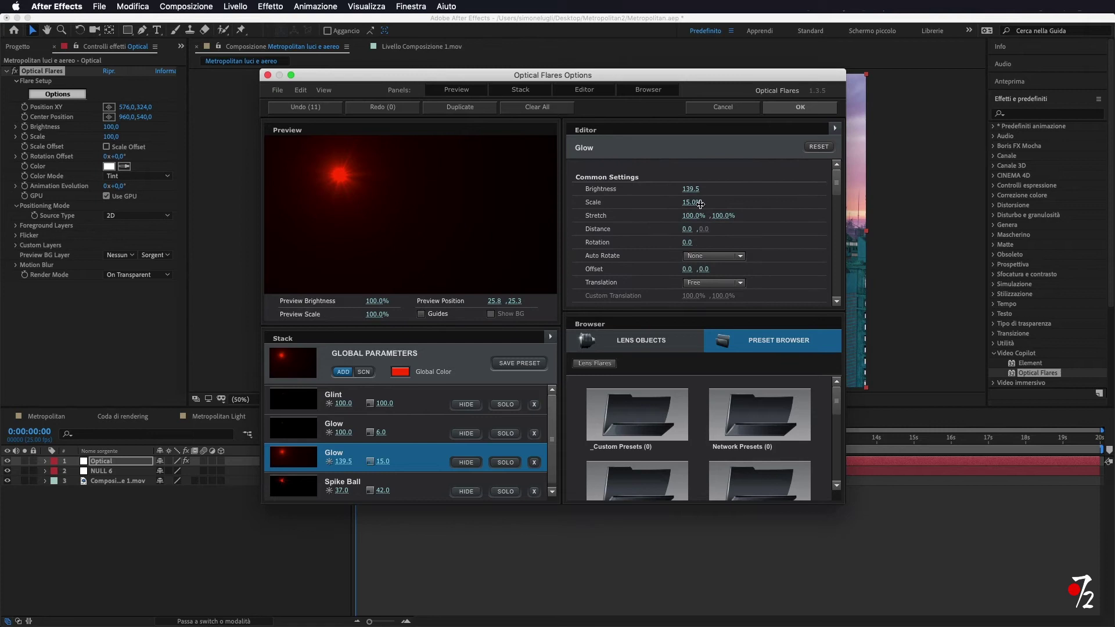
Bring the second Glow's brightness down to 0 and apply the red flare to the skyline.
left_click_drag(689, 189, 543, 189)
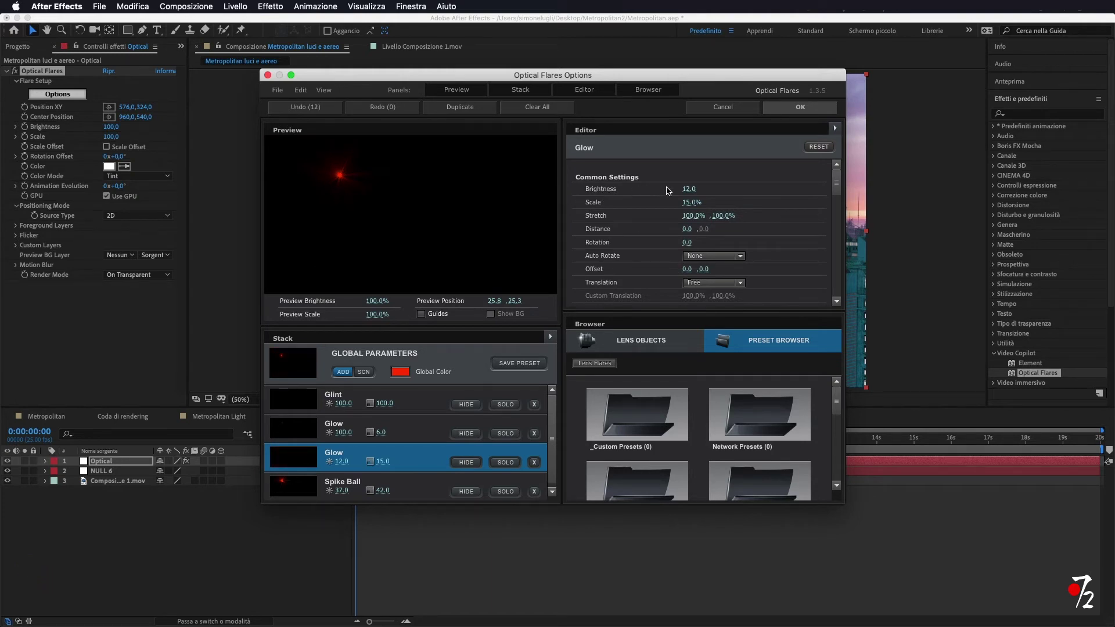
left_click_drag(686, 188, 669, 188)
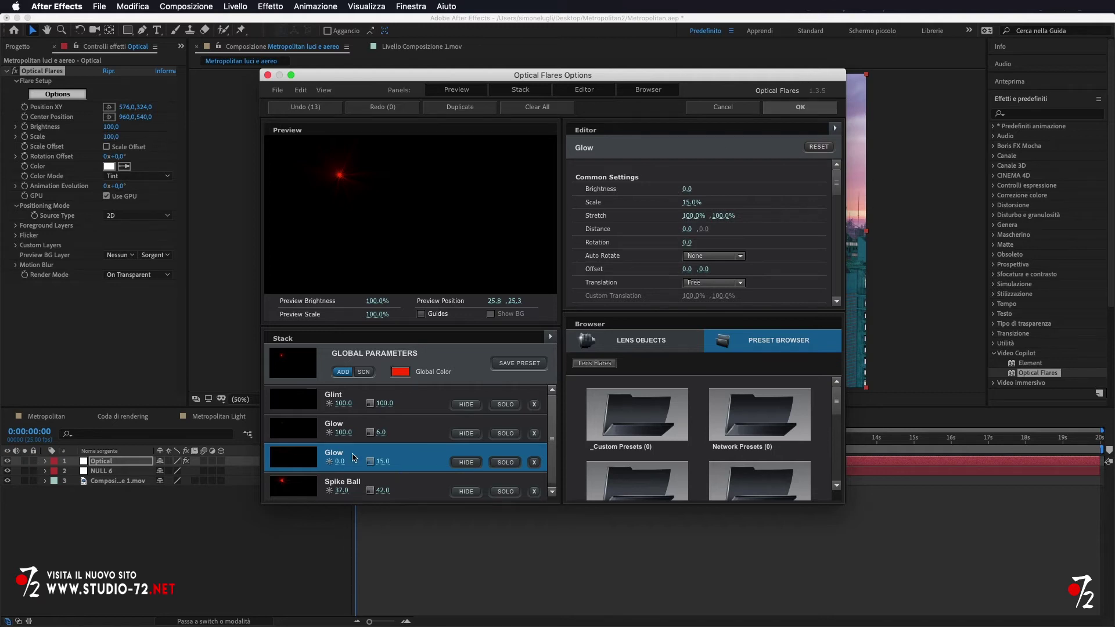
key("Return")
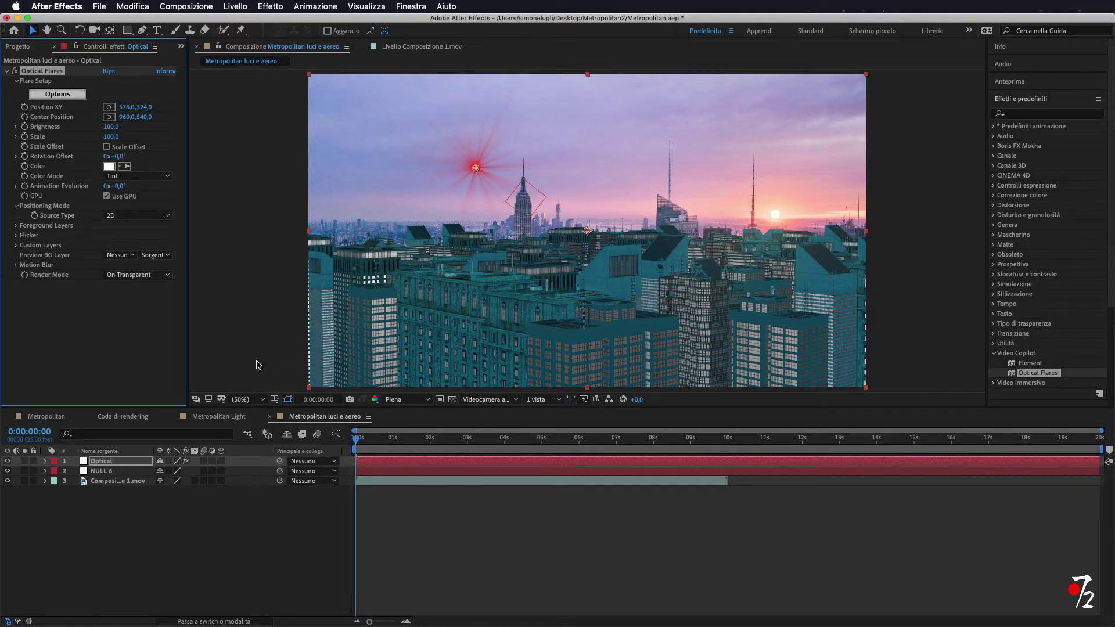
Parent the Optical flare layer to NULL 6, then scrub to about 1 second 12 frames.
left_click_drag(358, 443, 363, 442)
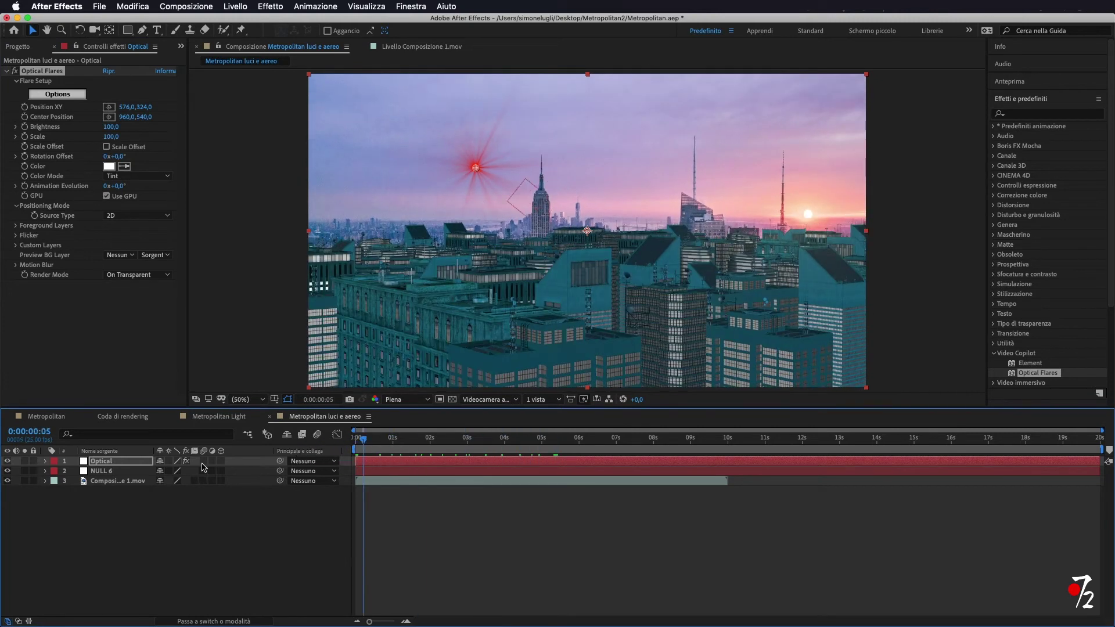
key("Home")
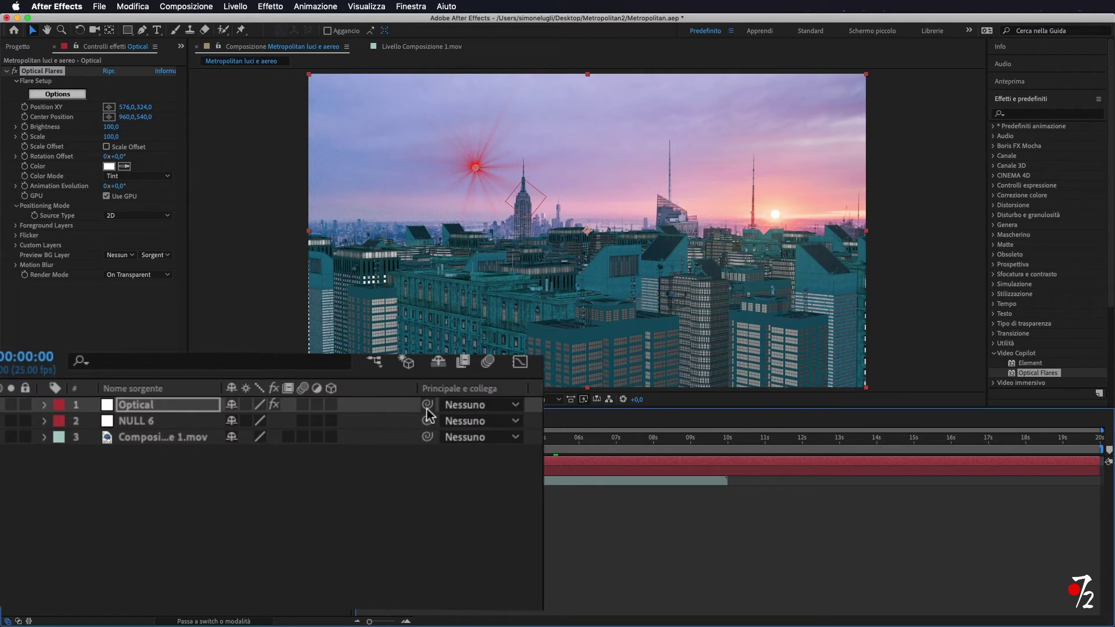
left_click(428, 408)
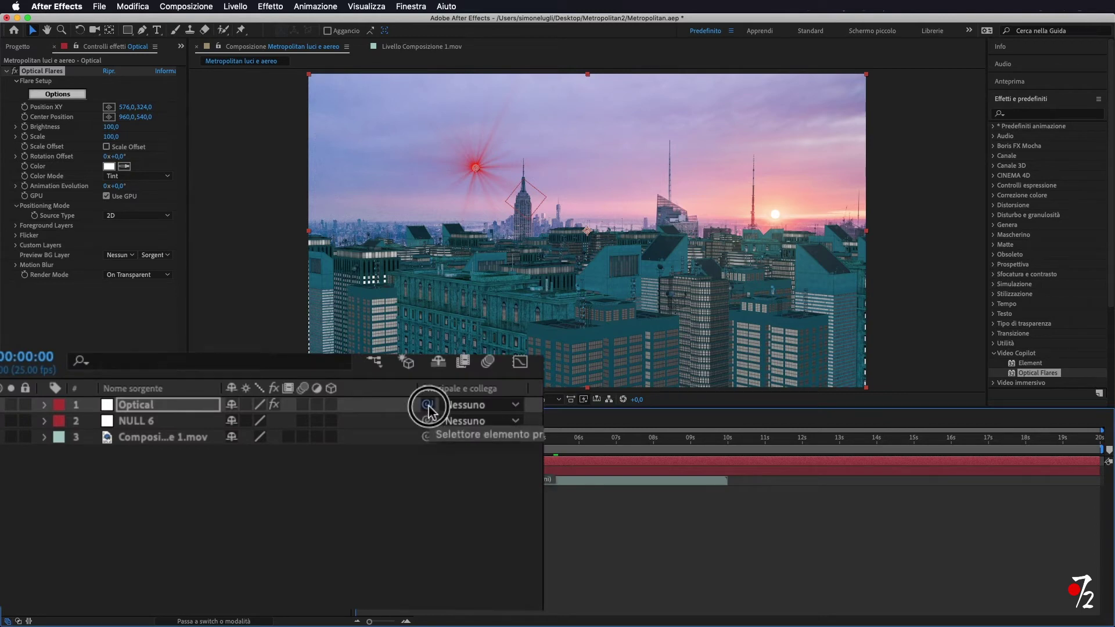
left_click_drag(429, 410, 161, 430)
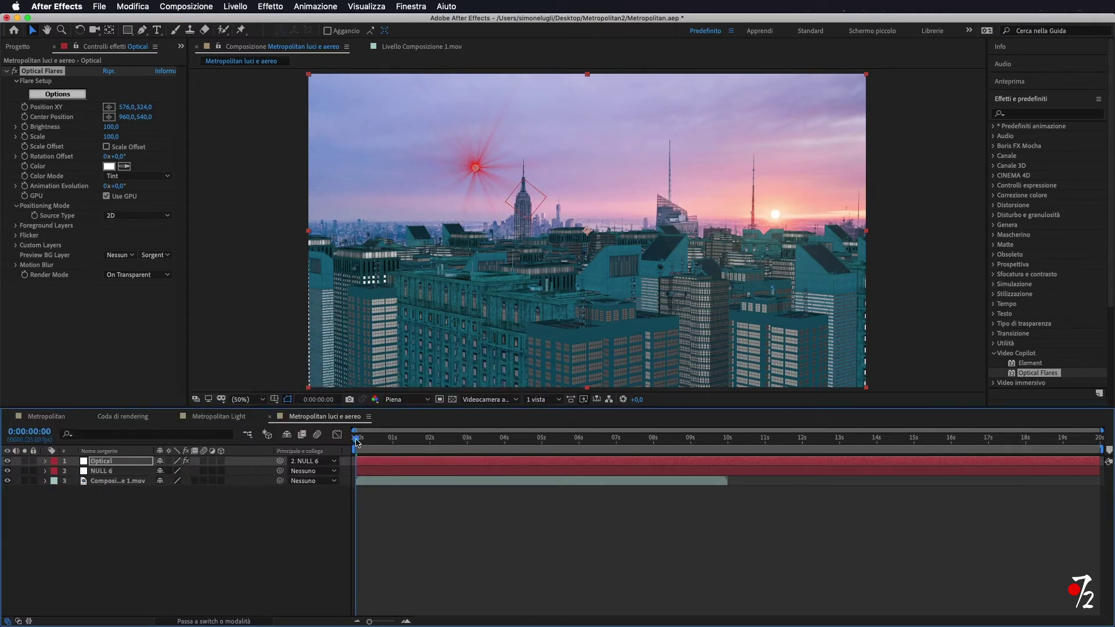
mouse_move(356, 443)
left_mouse_down()
mouse_move(496, 464)
mouse_move(346, 470)
left_mouse_up()
Move the flare onto the Empire State spire and zoom the view to 200%.
left_click_drag(476, 168, 524, 183)
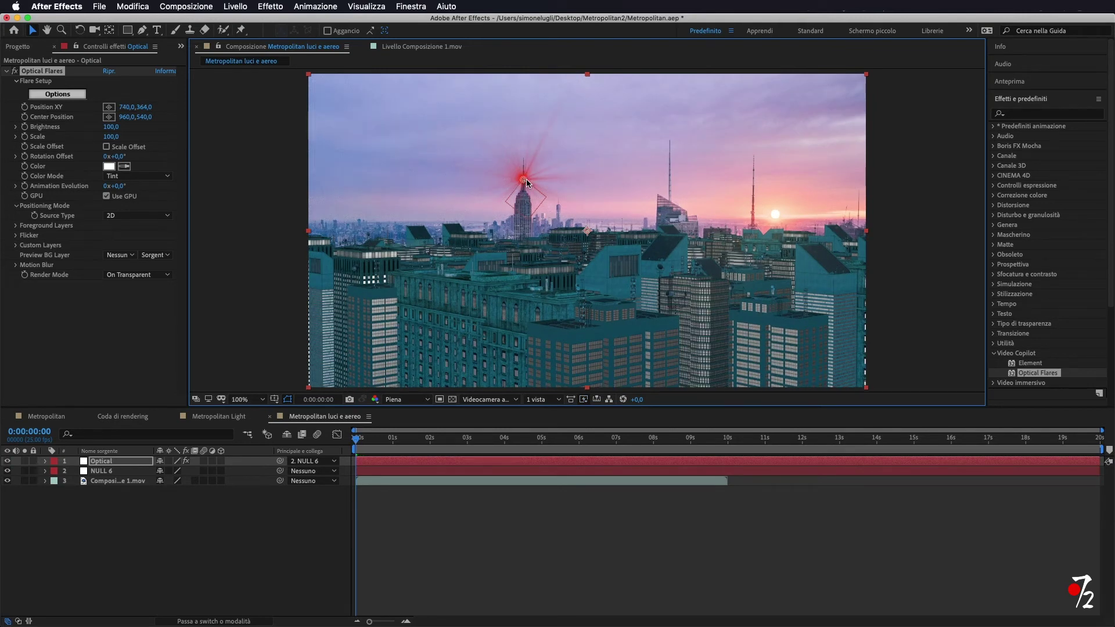
key("period")
key("period")
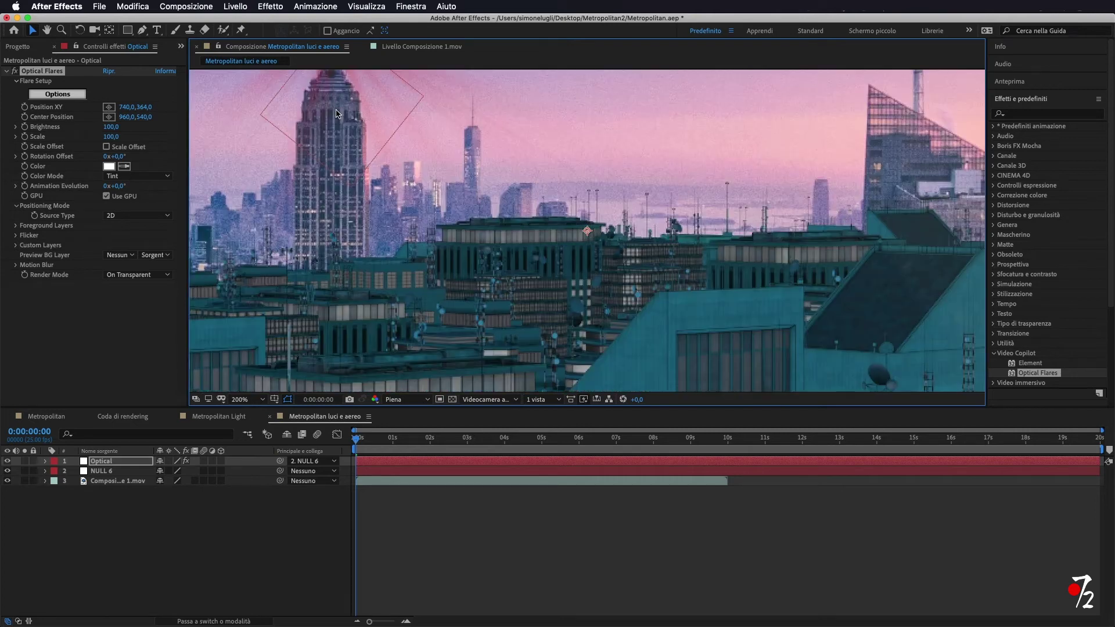
mouse_move(406, 174)
left_mouse_down()
mouse_move(448, 164)
mouse_move(609, 241)
left_mouse_up()
key("period")
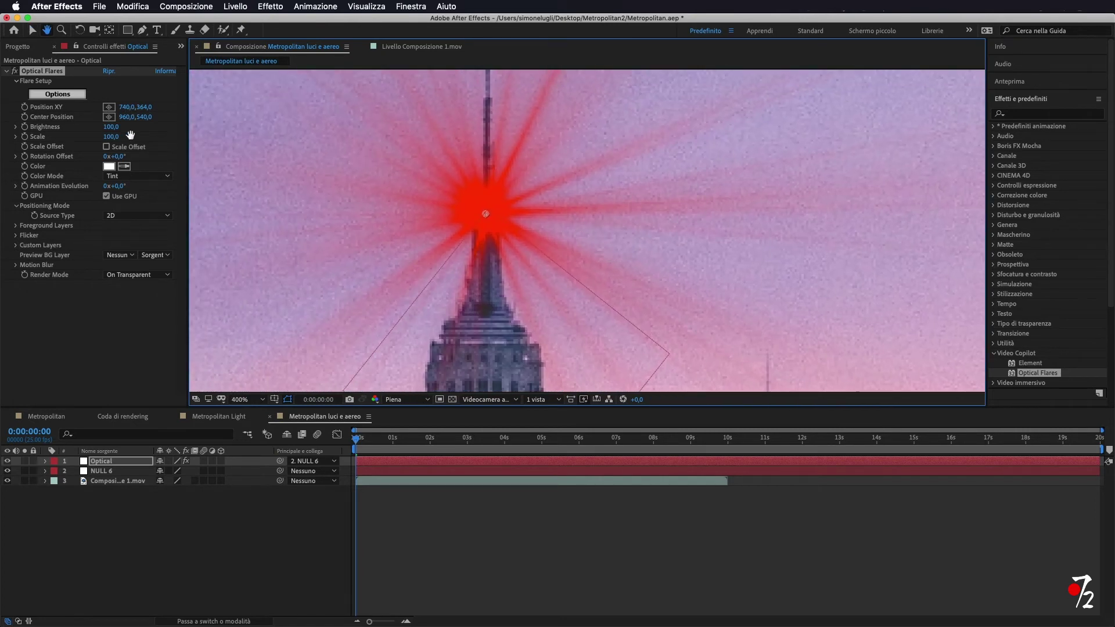
Set the flare Scale to 30 and nudge it onto the spire tip at 730.5, 353.0.
left_click(112, 138)
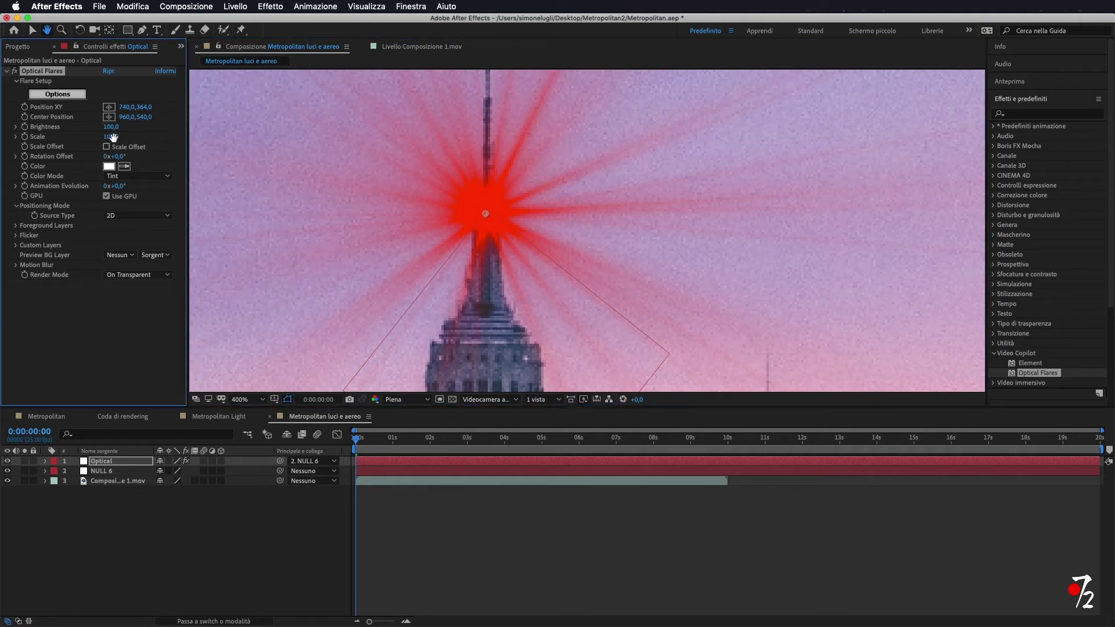
key("v")
mouse_move(113, 137)
left_mouse_down()
mouse_move(102, 136)
mouse_move(112, 139)
left_mouse_up()
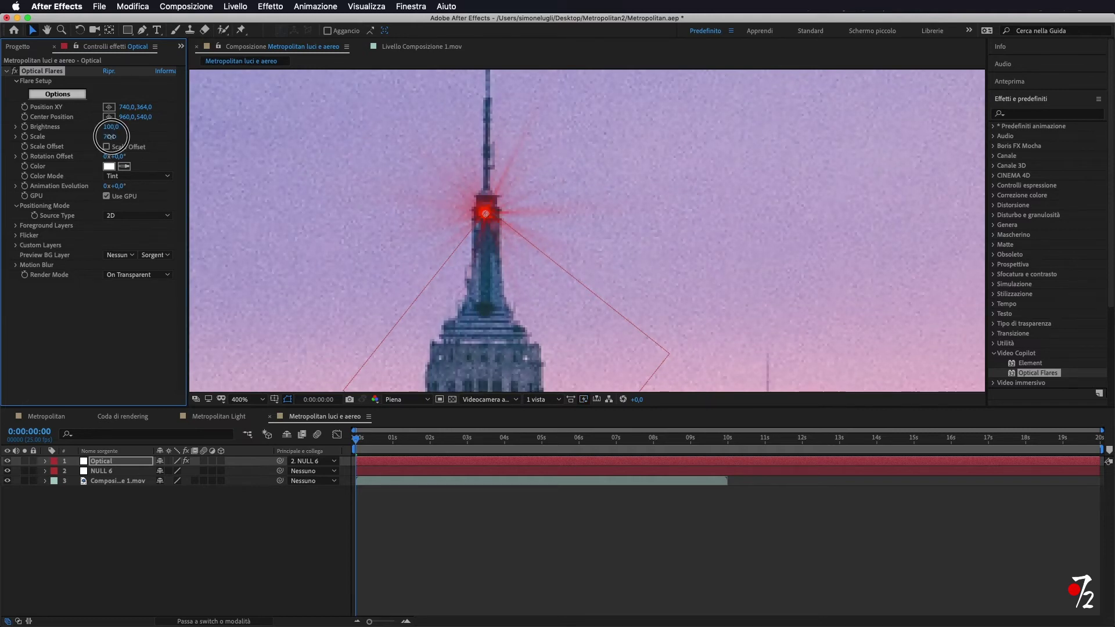
left_click(112, 138)
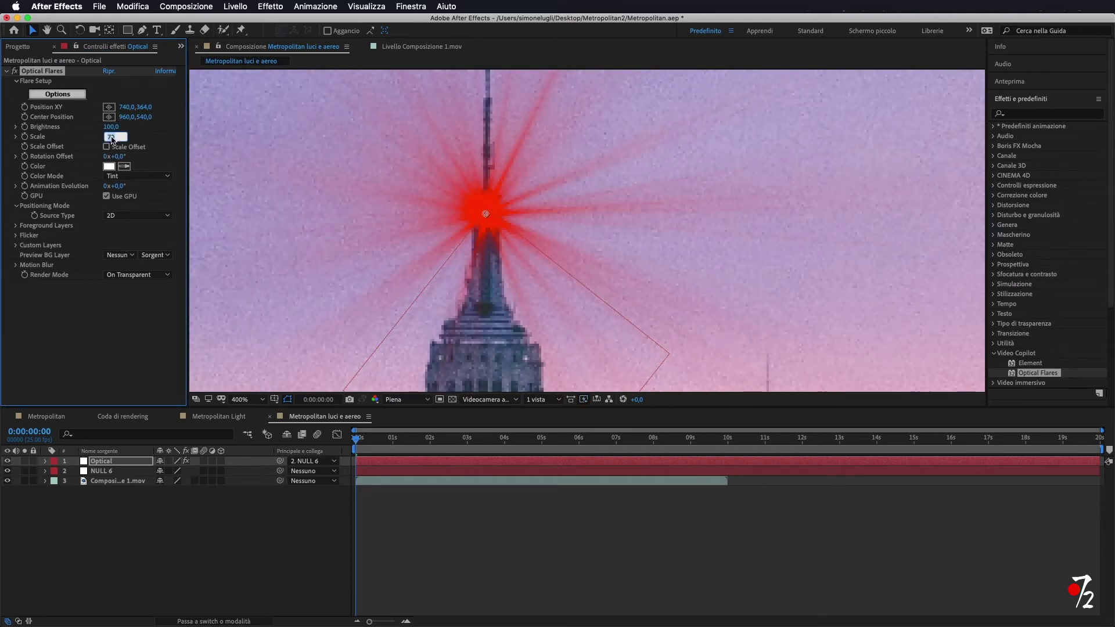
type("30")
key("Return")
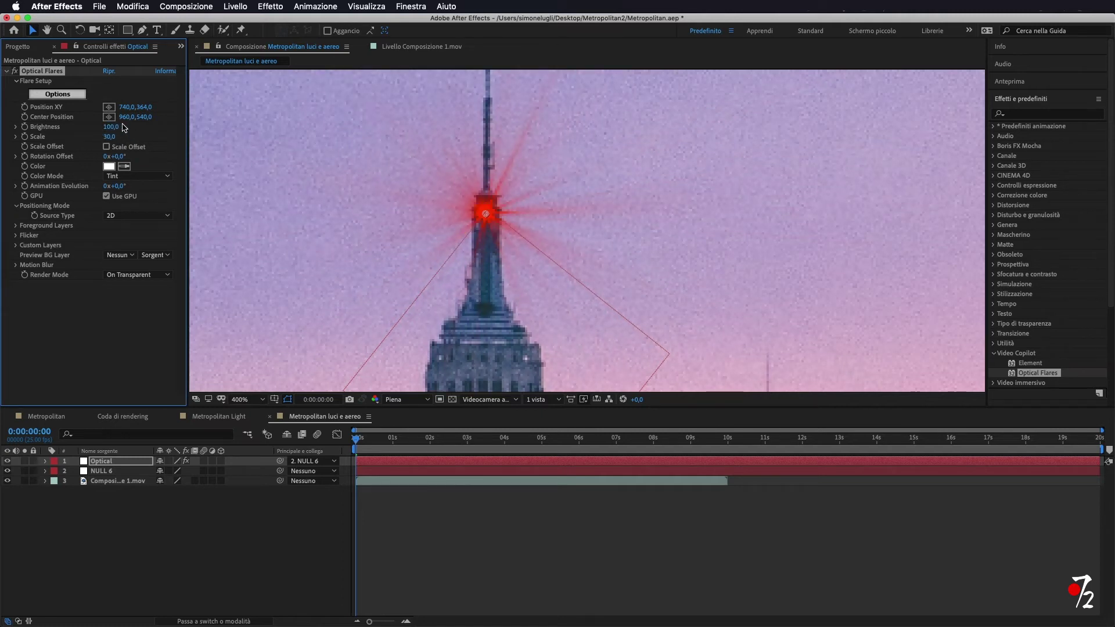
left_click_drag(485, 216, 484, 190)
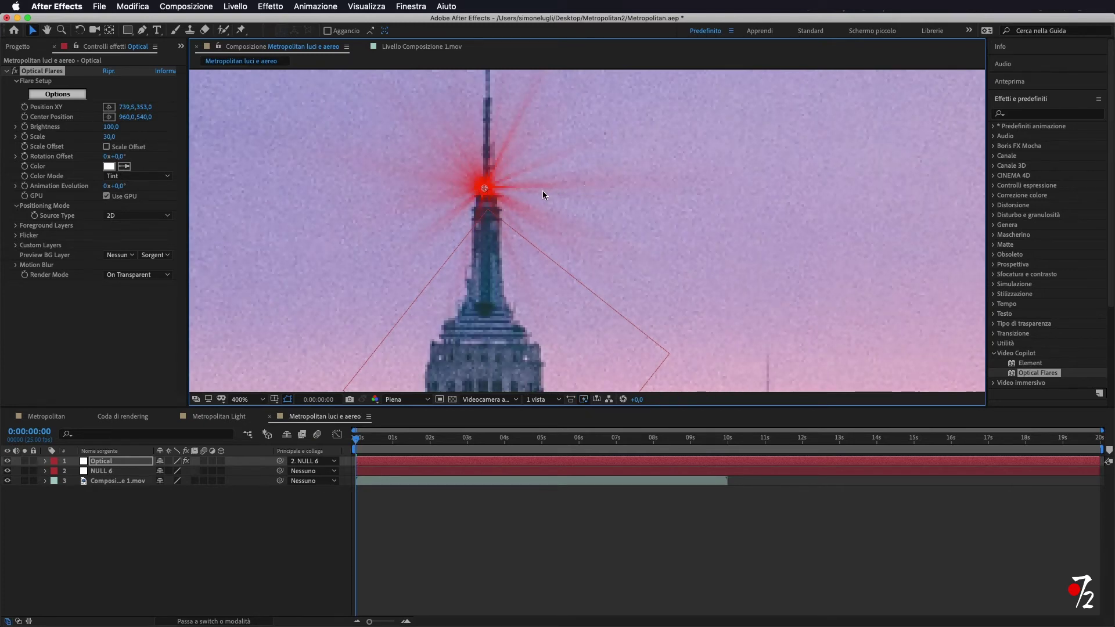
left_click(256, 399)
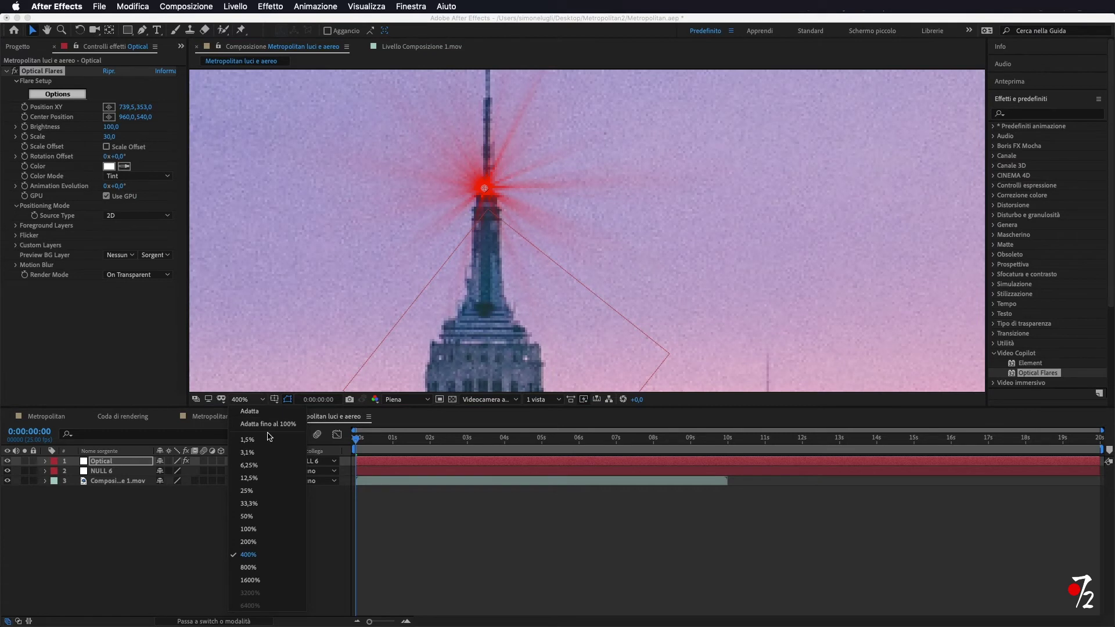
Fit the composition at 50%, preview the flare following the spire, then return to the start.
left_click(270, 426)
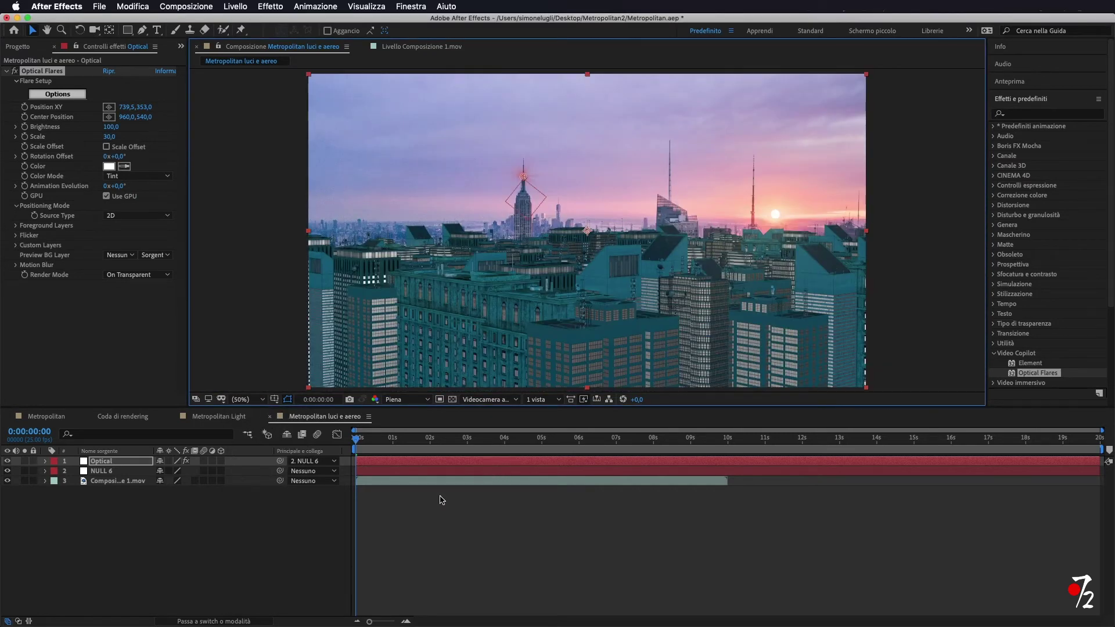
key("space")
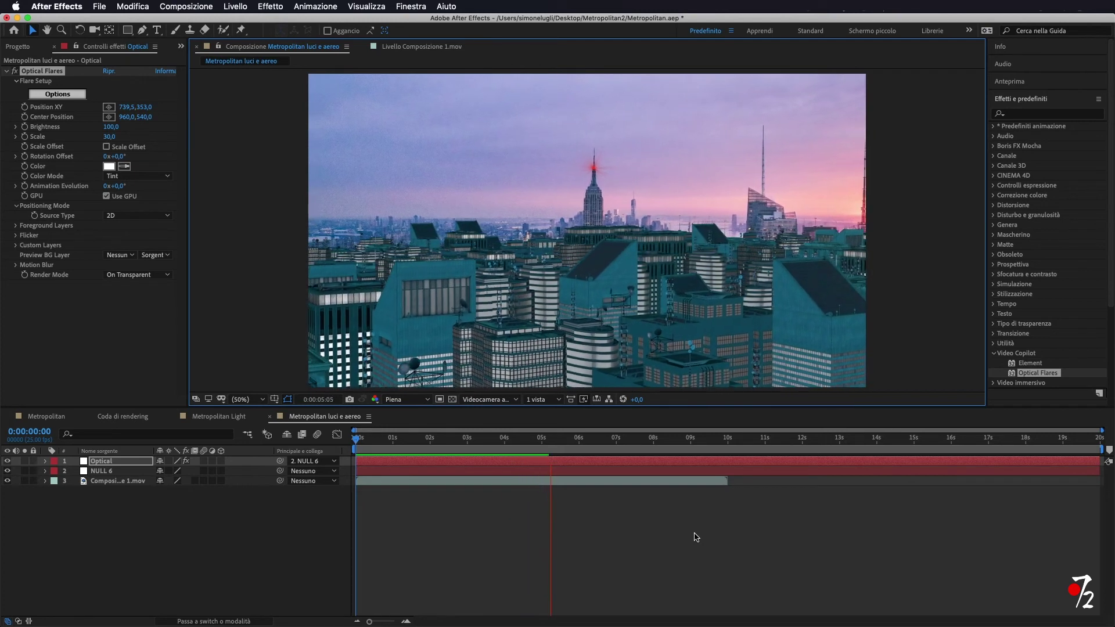
key("space")
key("Home")
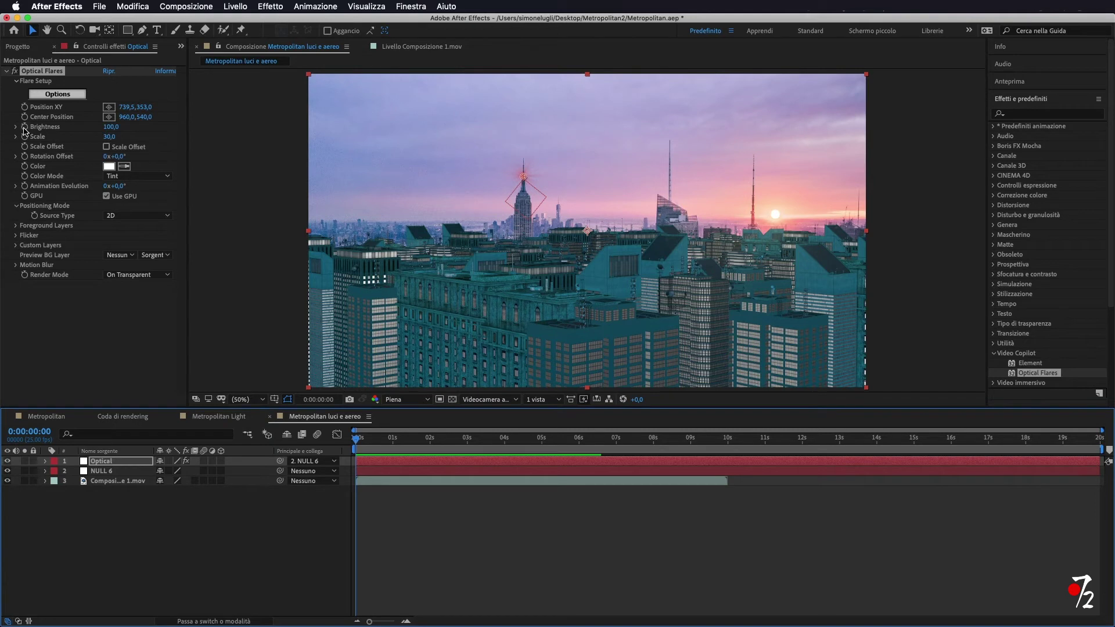
Keyframe flare Brightness at 0 on the first frame, 100 at frame 12, 0 around 1s11f.
left_click(25, 131)
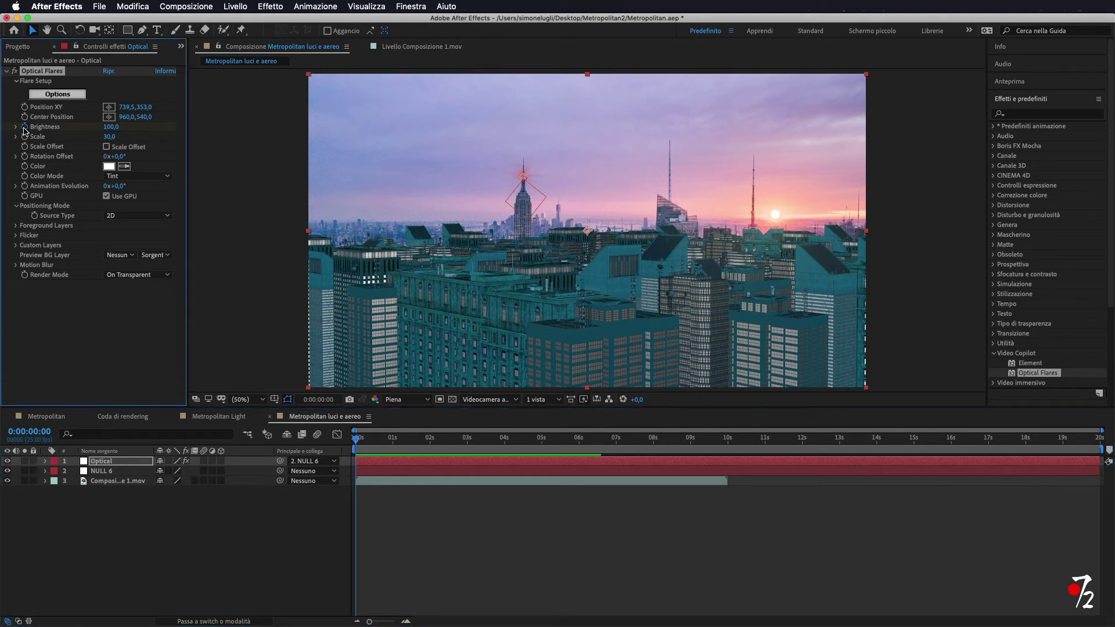
left_click_drag(112, 129, 72, 127)
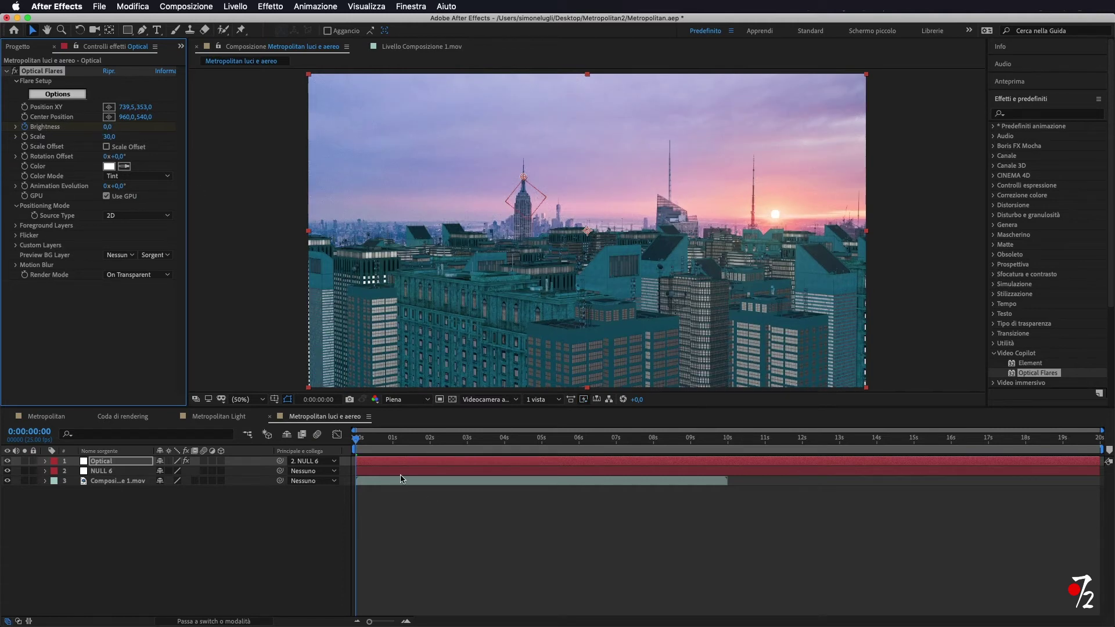
left_click_drag(358, 442, 374, 444)
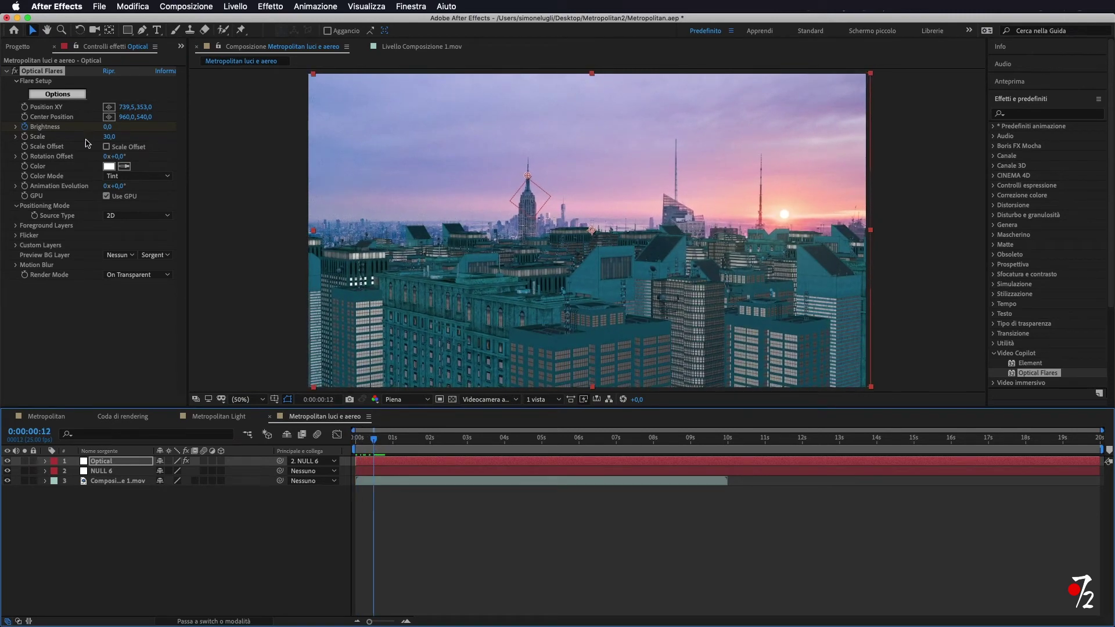
left_click(108, 128)
type("100")
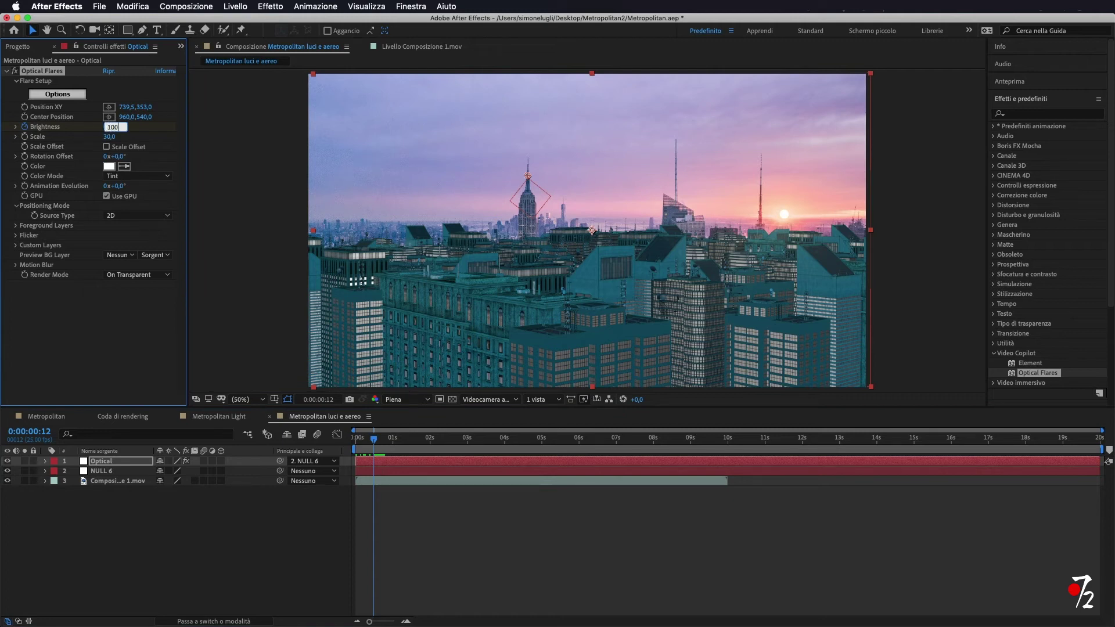
key("Return")
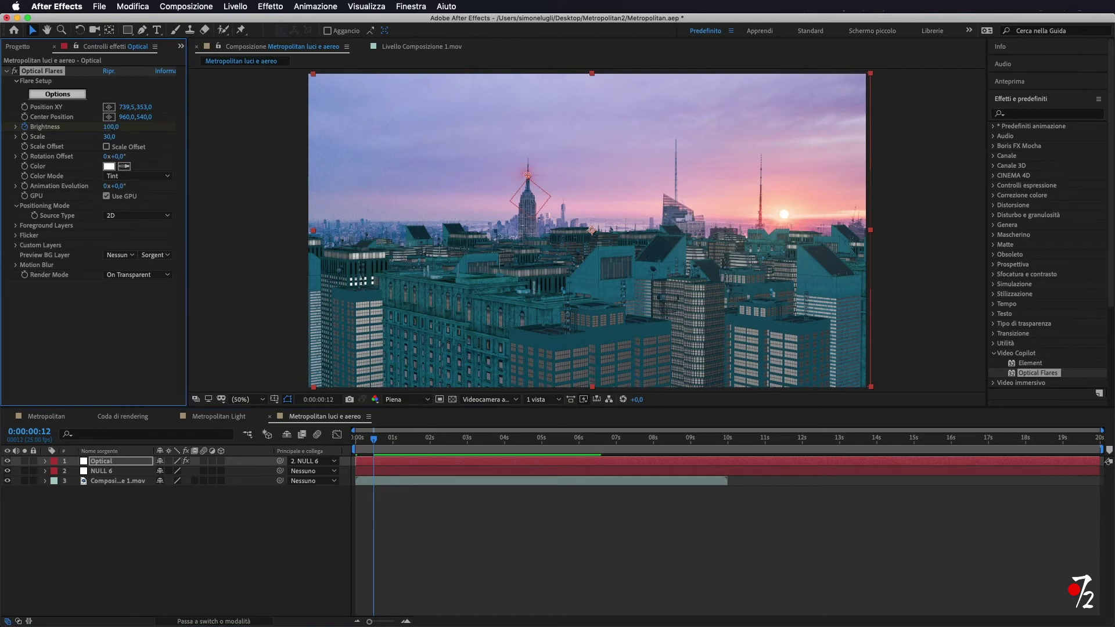
left_click_drag(372, 434, 409, 447)
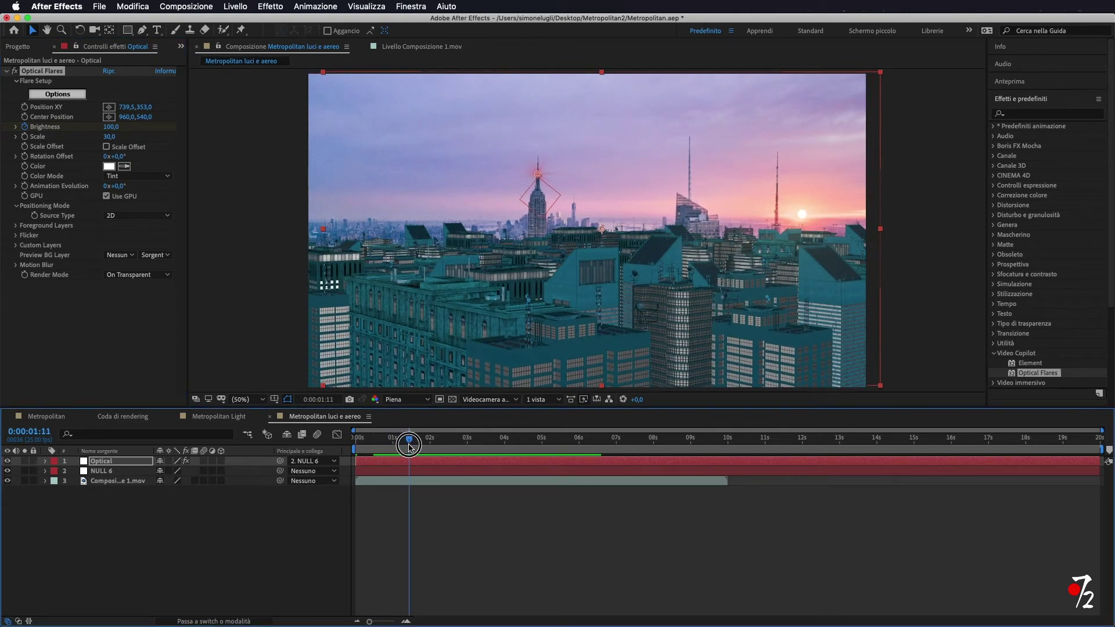
left_click(111, 127)
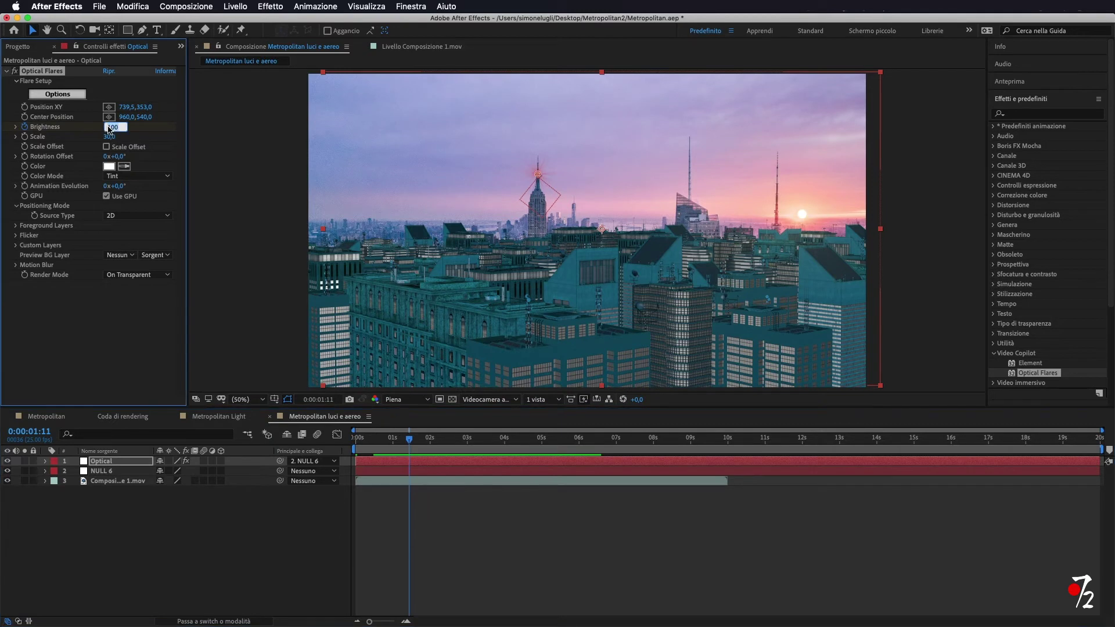
type("0")
key("Return")
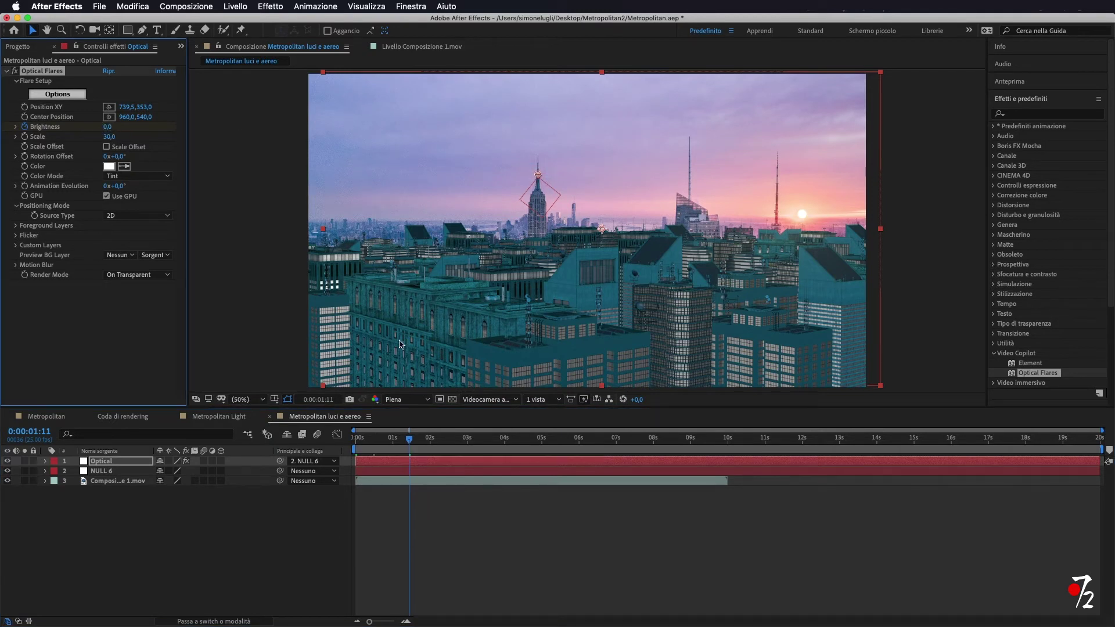
Add Brightness keyframes of 100 at about 2s11f and 0 at about 4s12f.
left_click_drag(410, 445, 448, 449)
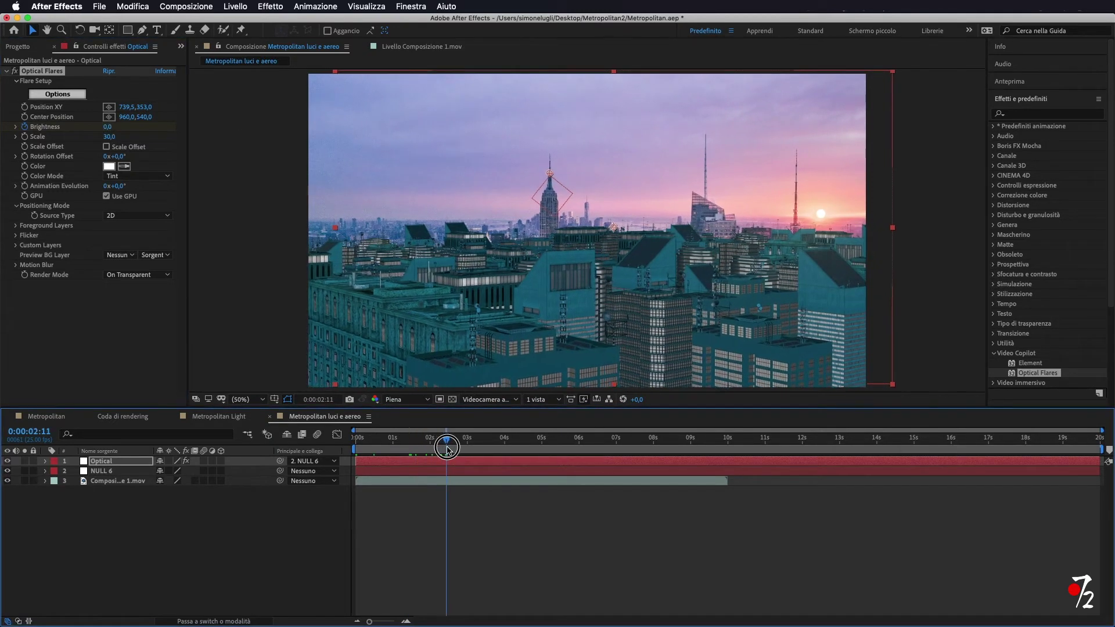
left_click(107, 127)
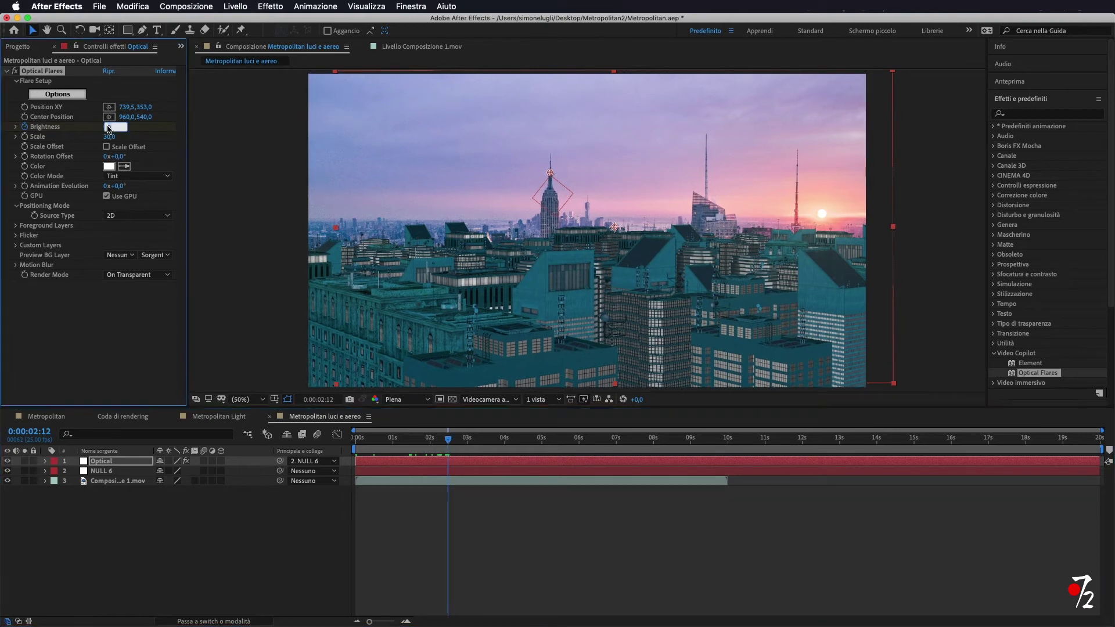
type("100")
key("Return")
left_click_drag(449, 442, 522, 443)
left_click(108, 127)
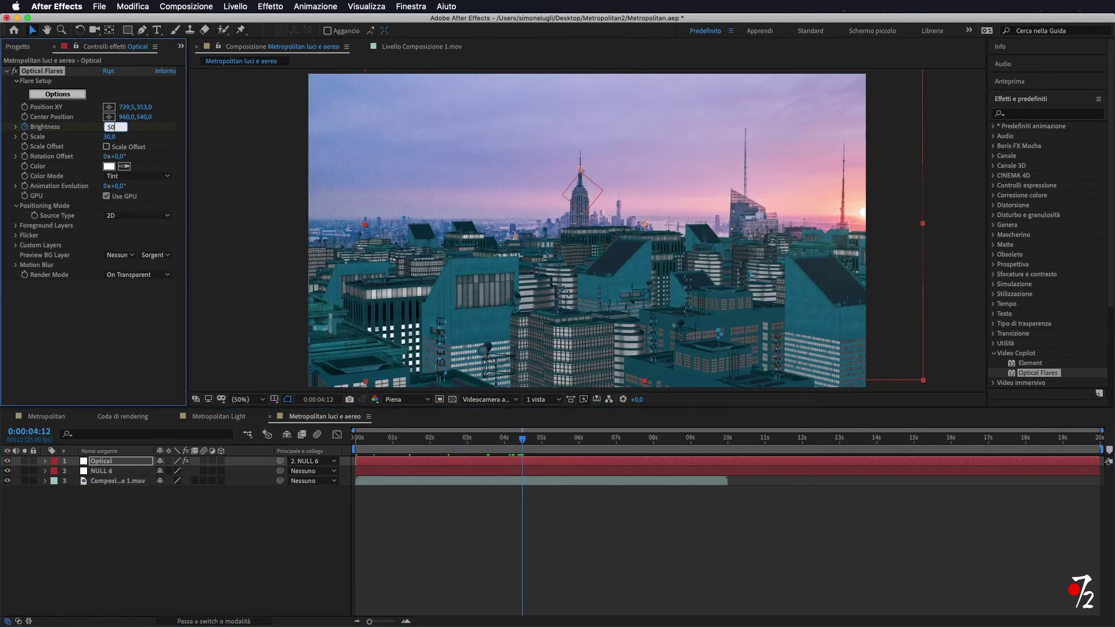
type("0")
key("Return")
Key Brightness to 100 and then 50 near 0:00:09:24, then return to the first frame.
left_click_drag(522, 443, 726, 443)
left_click(108, 127)
type("100")
key("Return")
left_click(109, 127)
type("50")
key("Return")
left_click_drag(726, 439, 356, 437)
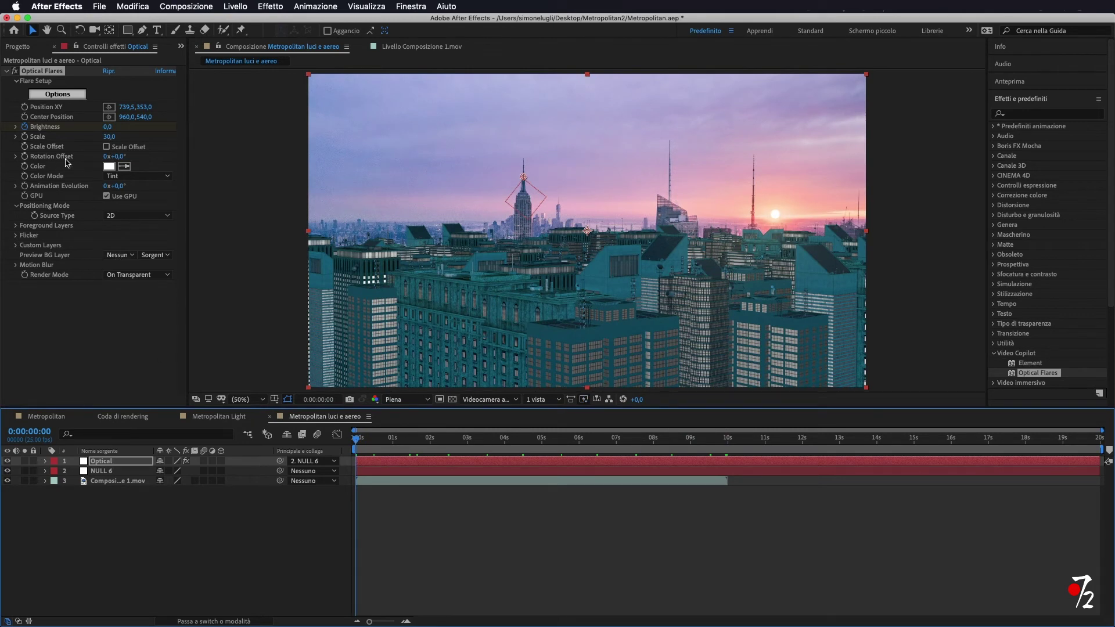
Keyframe Rotation Offset at 0° on the first frame and 0x+251° near 0:00:09:21.
left_click(26, 157)
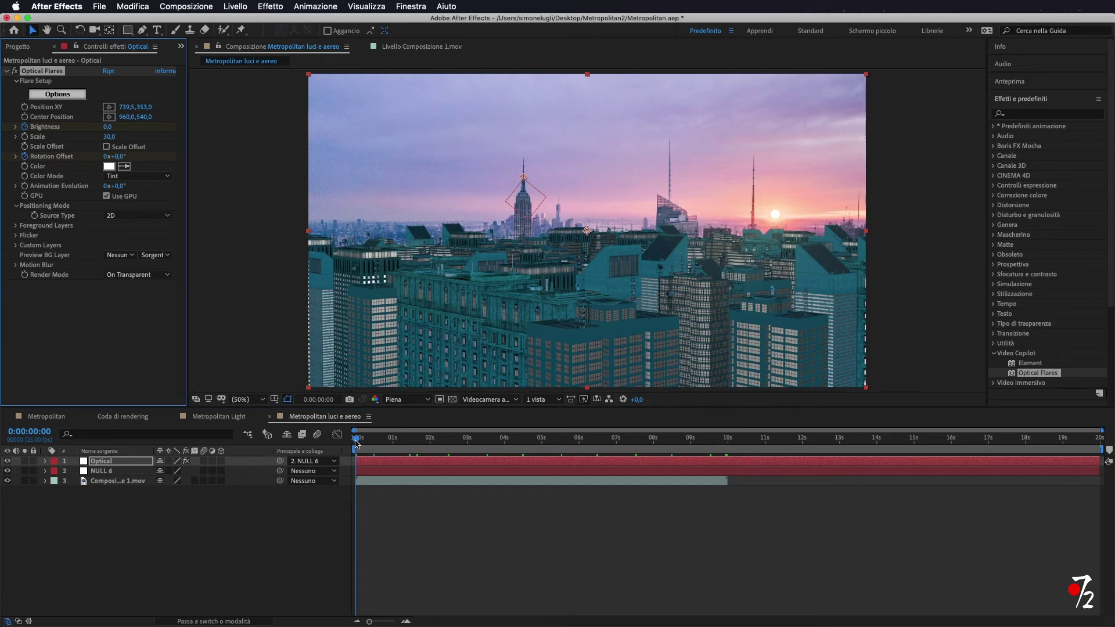
left_click_drag(357, 444, 727, 488)
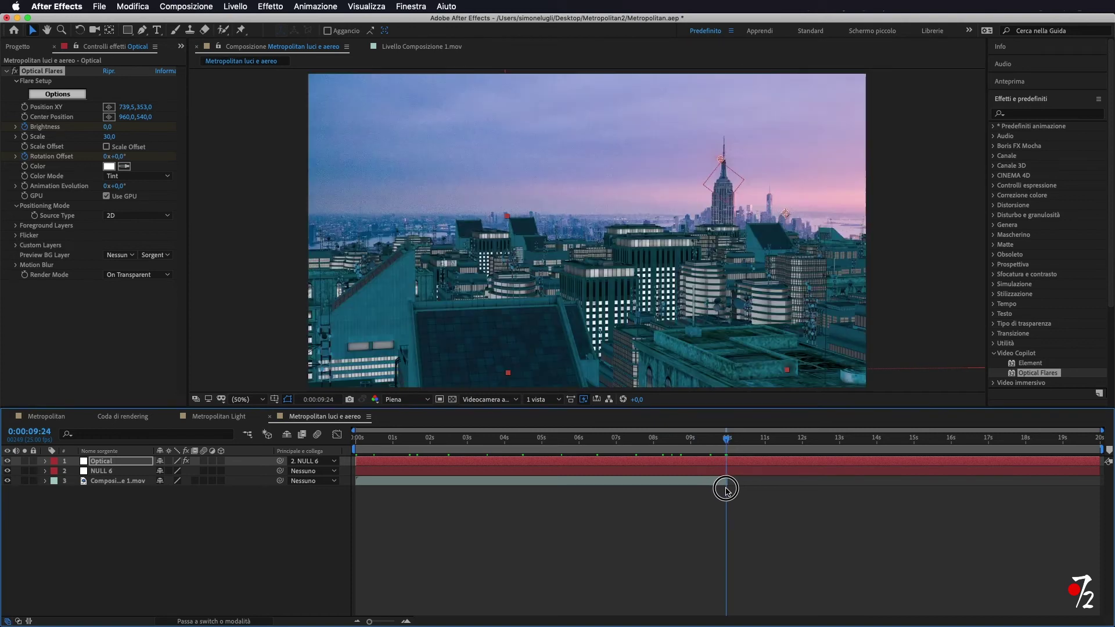
left_click_drag(122, 160, 258, 169)
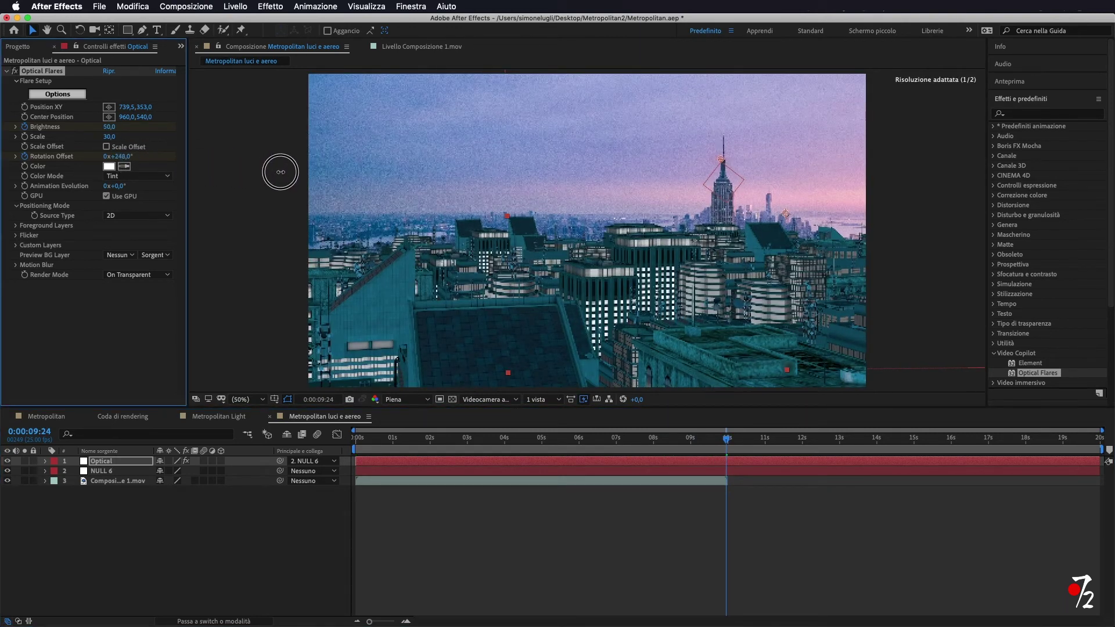
left_click_drag(258, 169, 265, 169)
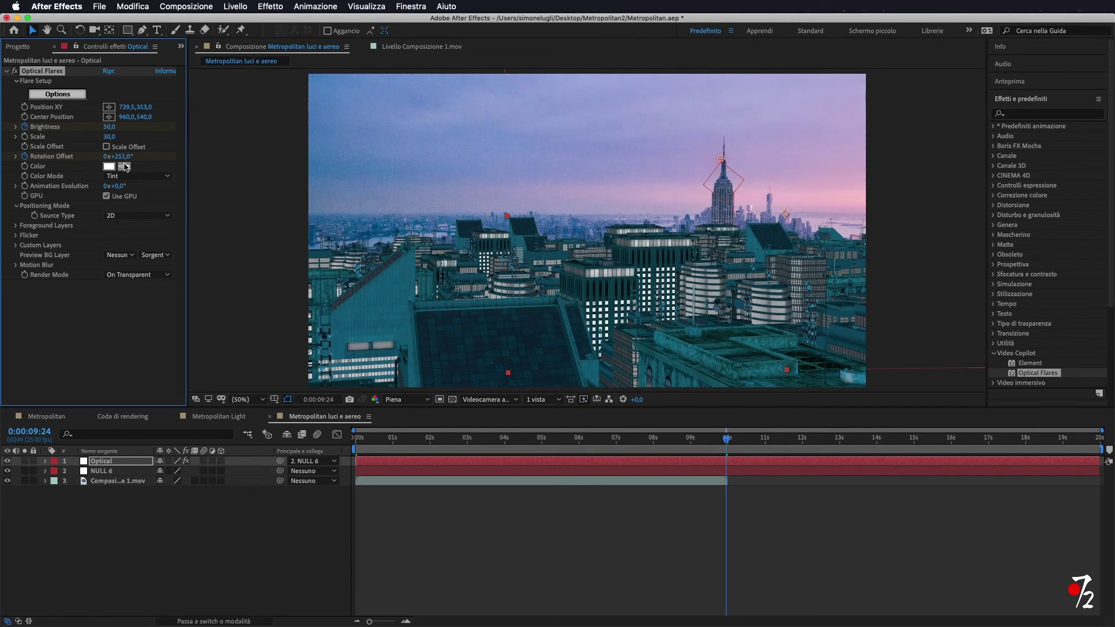
left_click_drag(729, 448, 334, 445)
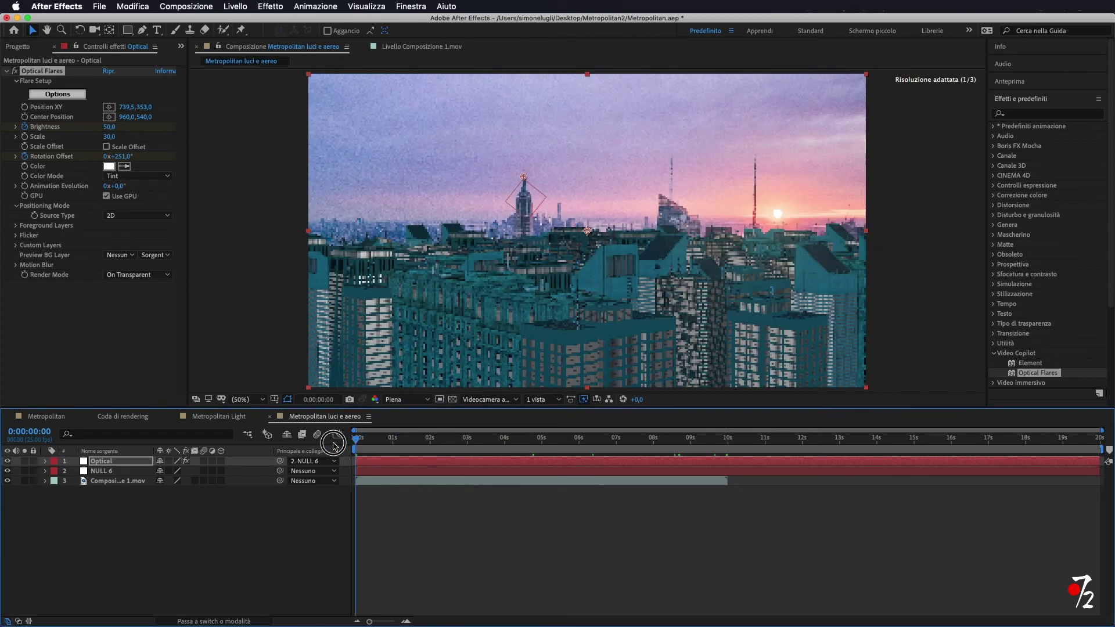
key("space")
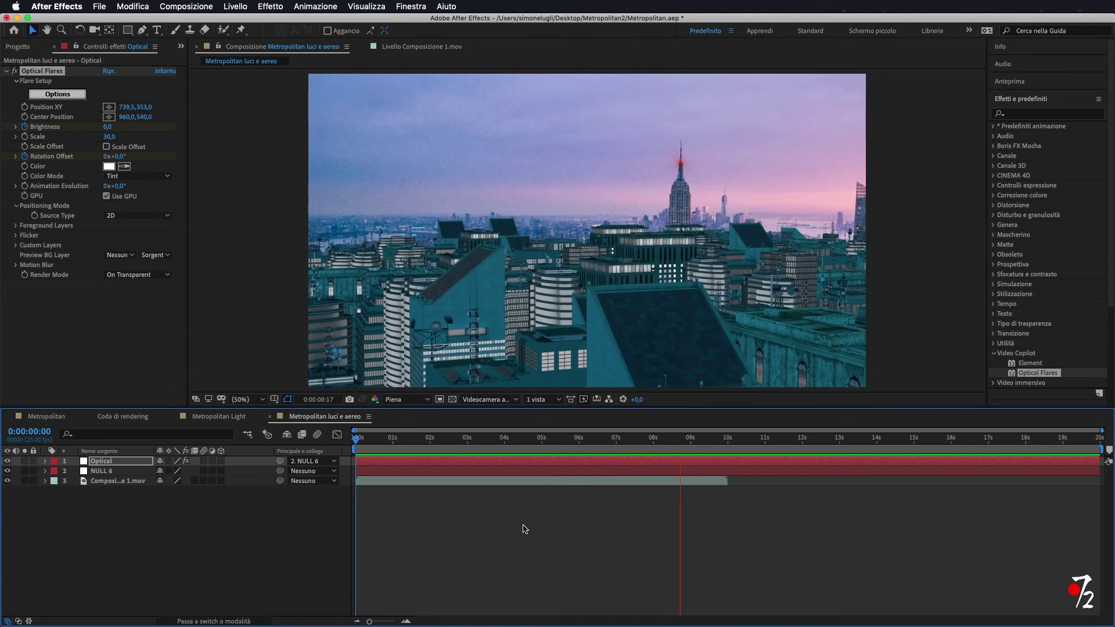
key("space")
left_click_drag(702, 441, 339, 460)
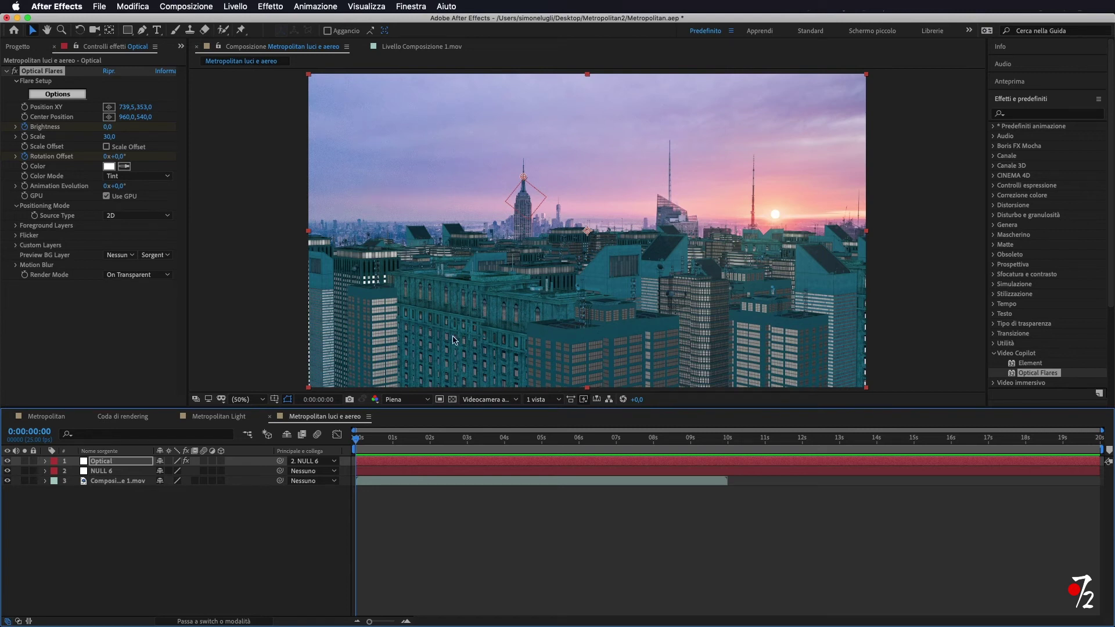
Add a new Null Object layer, NULL 7, via the Layer menu.
left_click(235, 7)
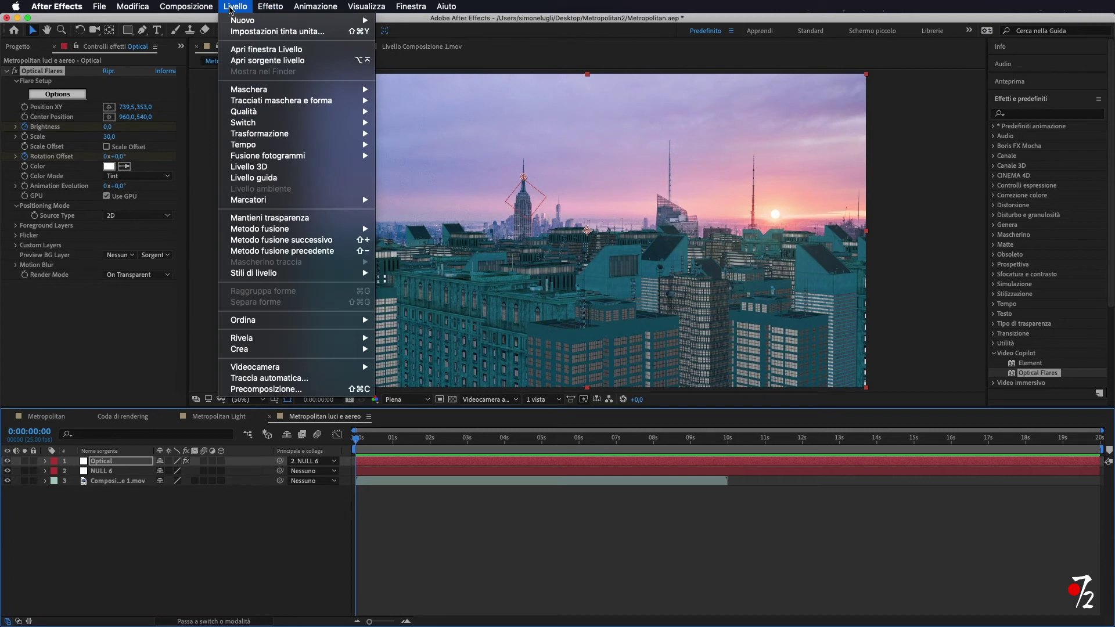
mouse_move(341, 21)
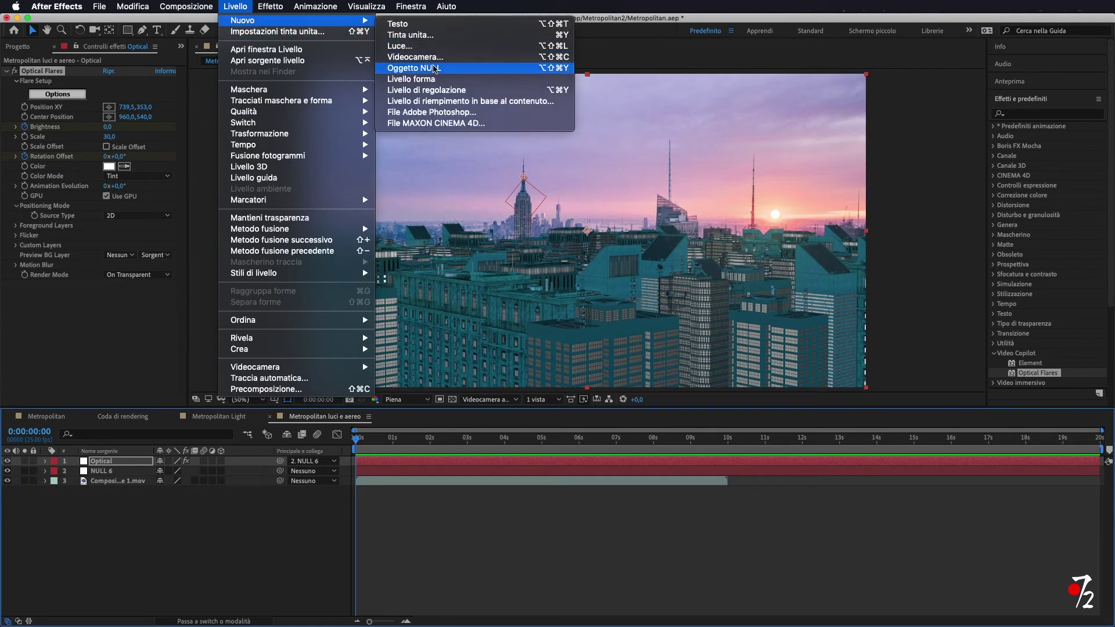
left_click(435, 68)
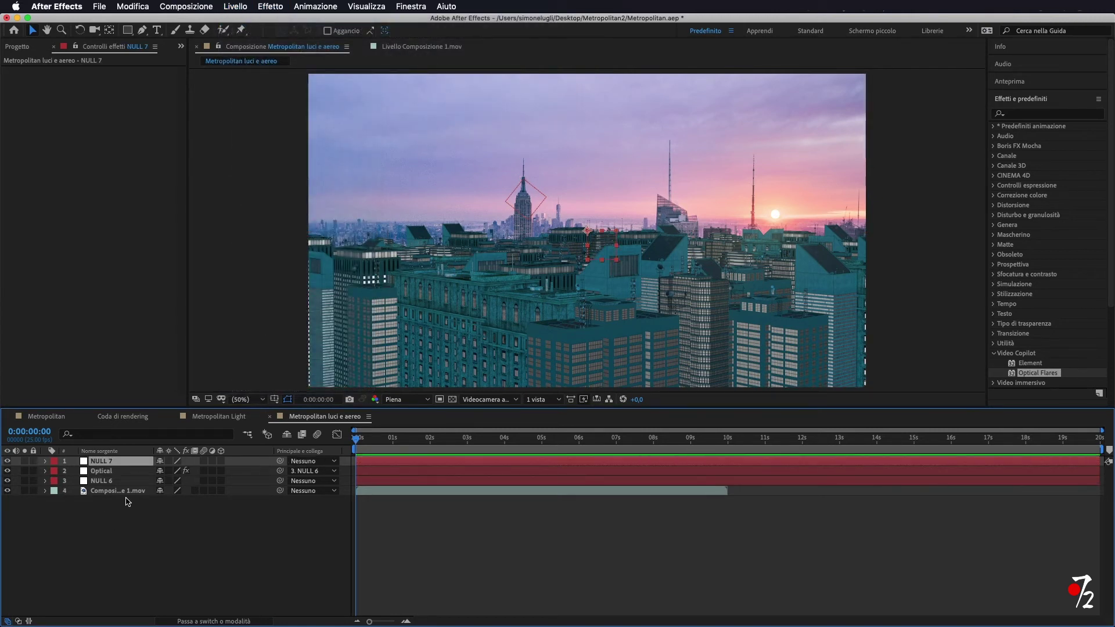
Open the Composizione 1.mov footage in its Layer panel and show the Tracker panel.
left_click(125, 491)
double_click(121, 494)
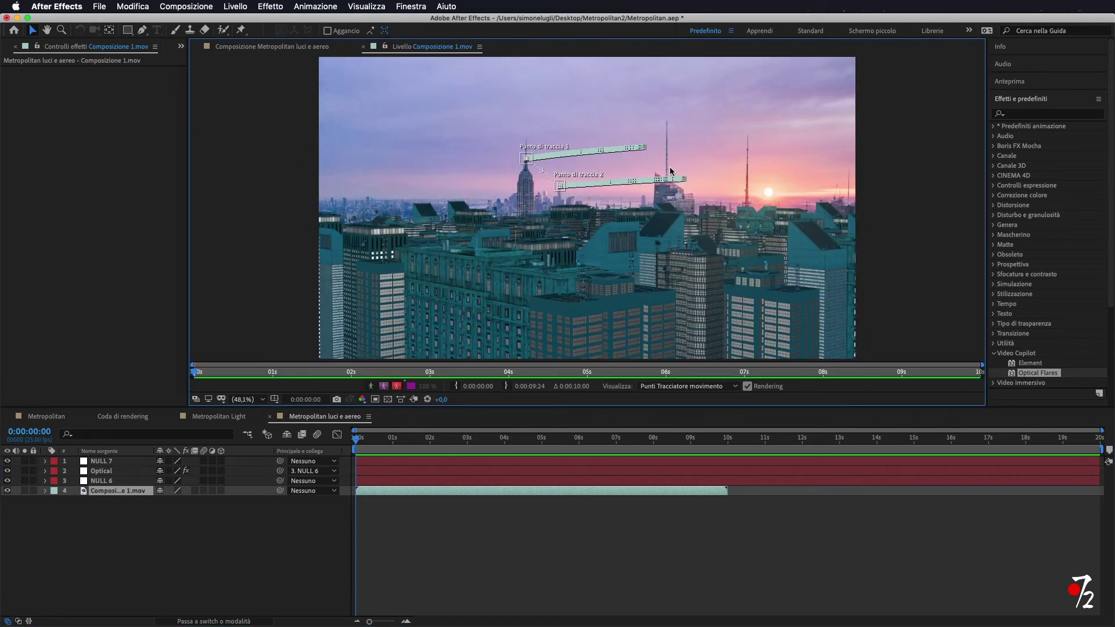
scroll(1053, 169, "down", 5)
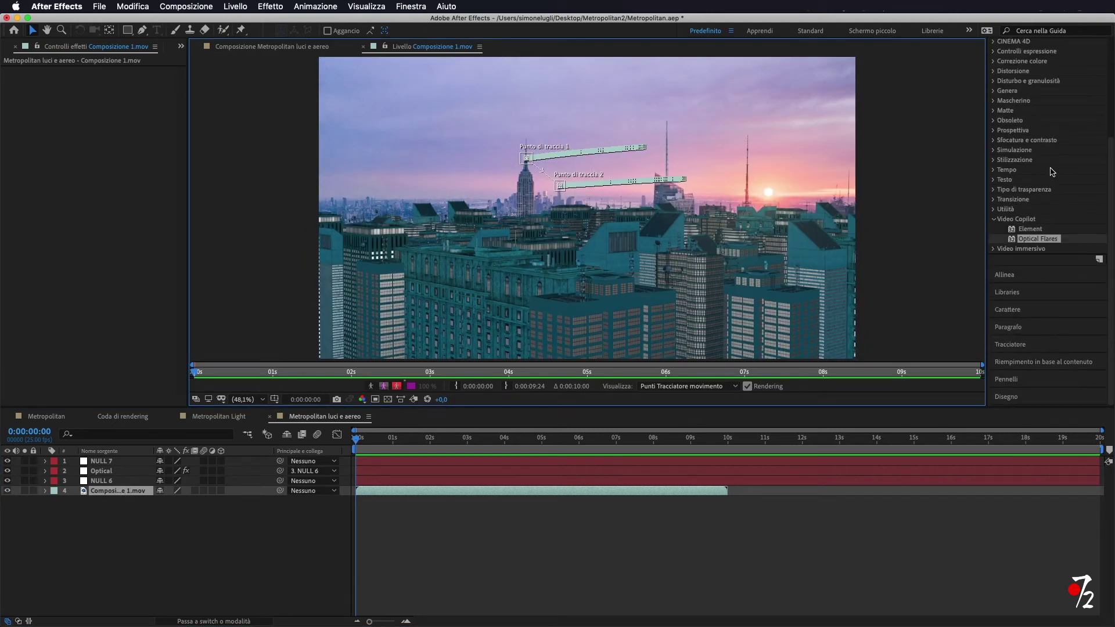
left_click(1011, 345)
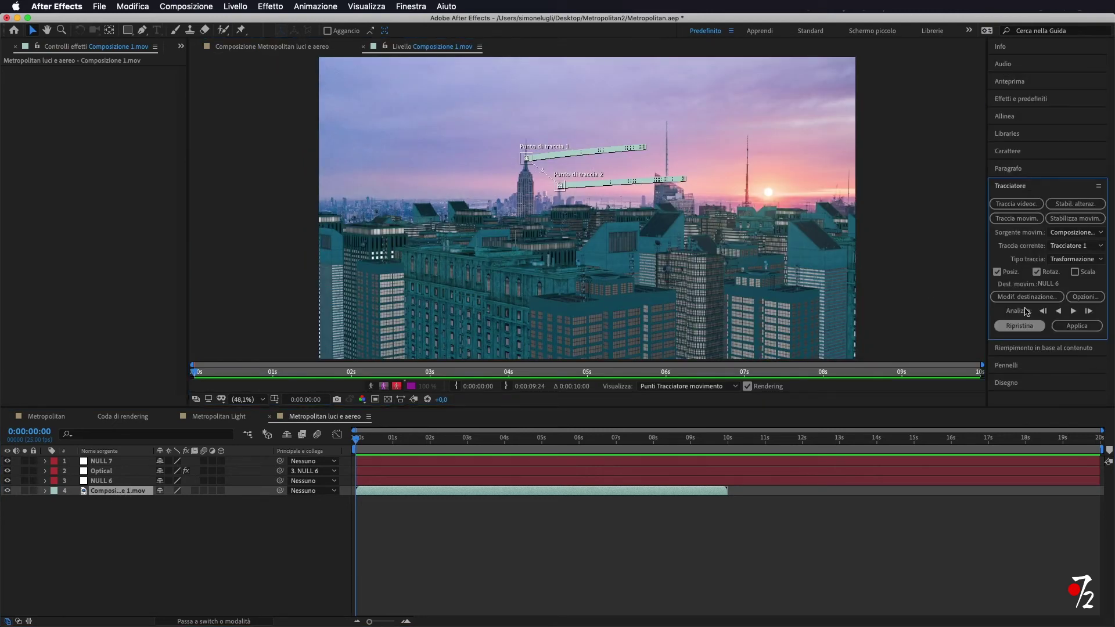
Start a Track Motion with Rotation and fit the first track point onto a spire top.
left_click(1018, 224)
left_click(1038, 272)
left_click(1037, 273)
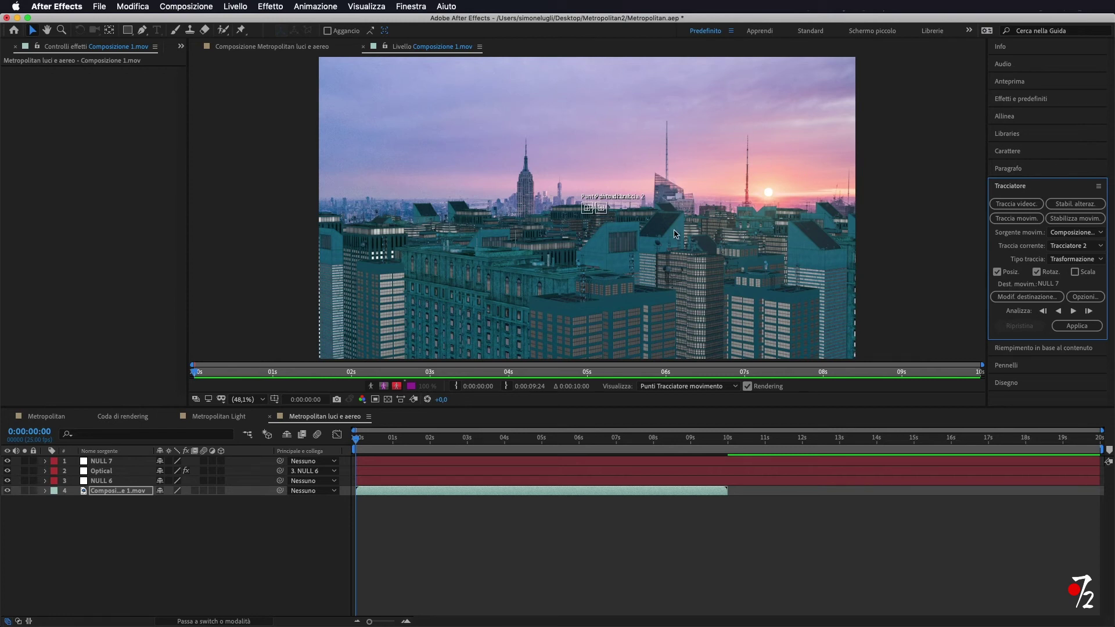
scroll(686, 204, "up", 3)
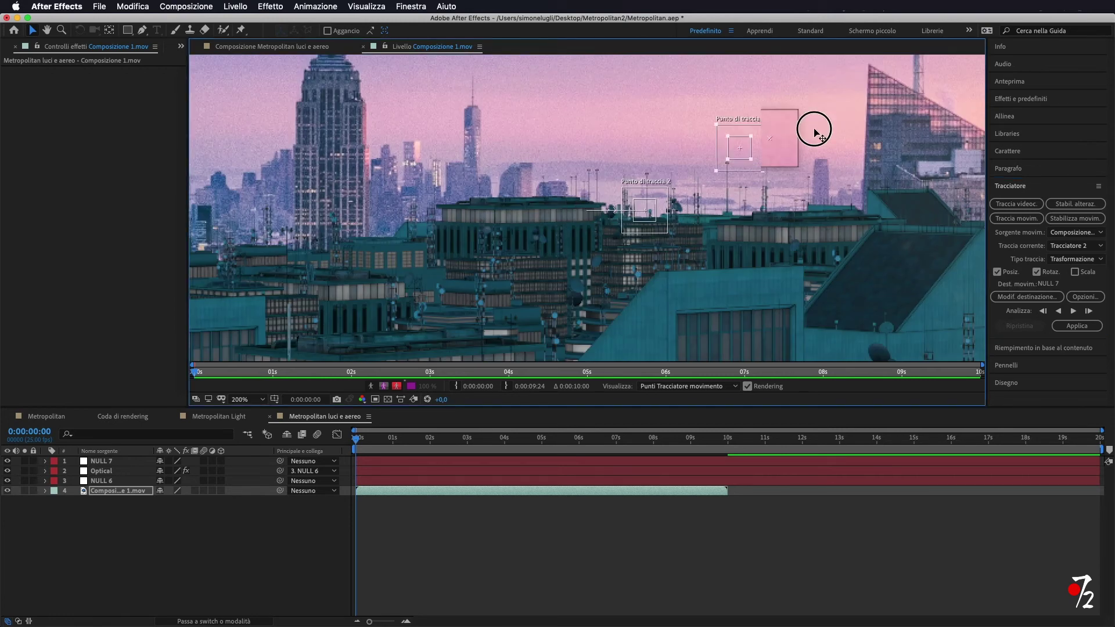
scroll(814, 124, "up", 1)
left_click_drag(616, 187, 633, 243)
scroll(633, 243, "down", 3)
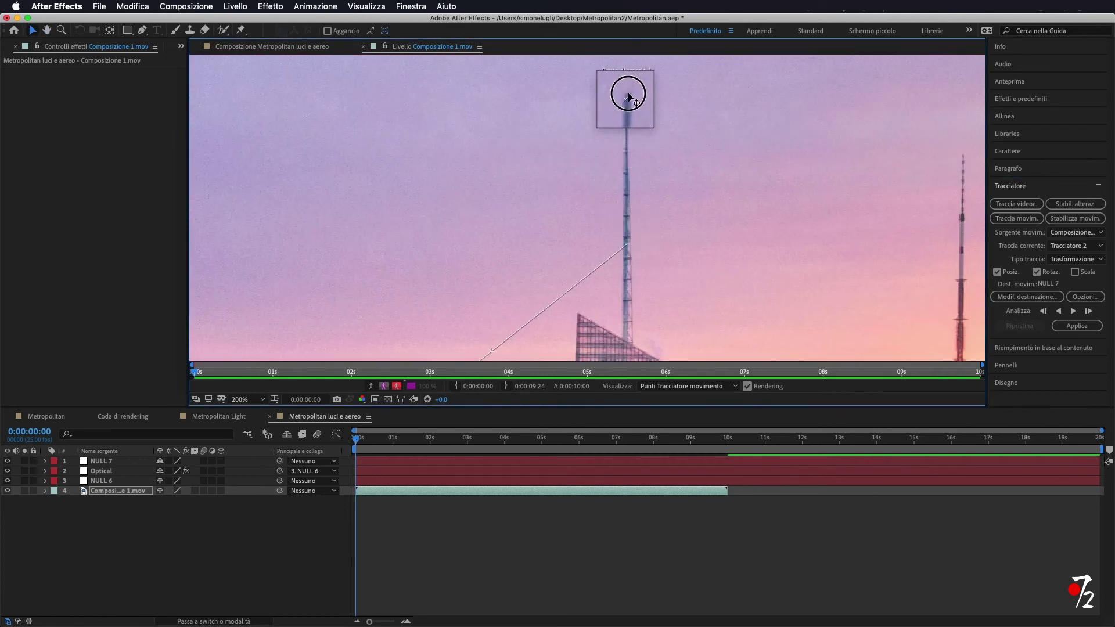
scroll(586, 254, "up", 2)
key("v")
left_click_drag(573, 256, 595, 244)
left_click_drag(707, 319, 651, 289)
Place the second track point on the right-hand spire.
scroll(652, 289, "down", 2)
scroll(700, 276, "down", 3)
scroll(511, 312, "up", 3)
left_click_drag(576, 237, 742, 211)
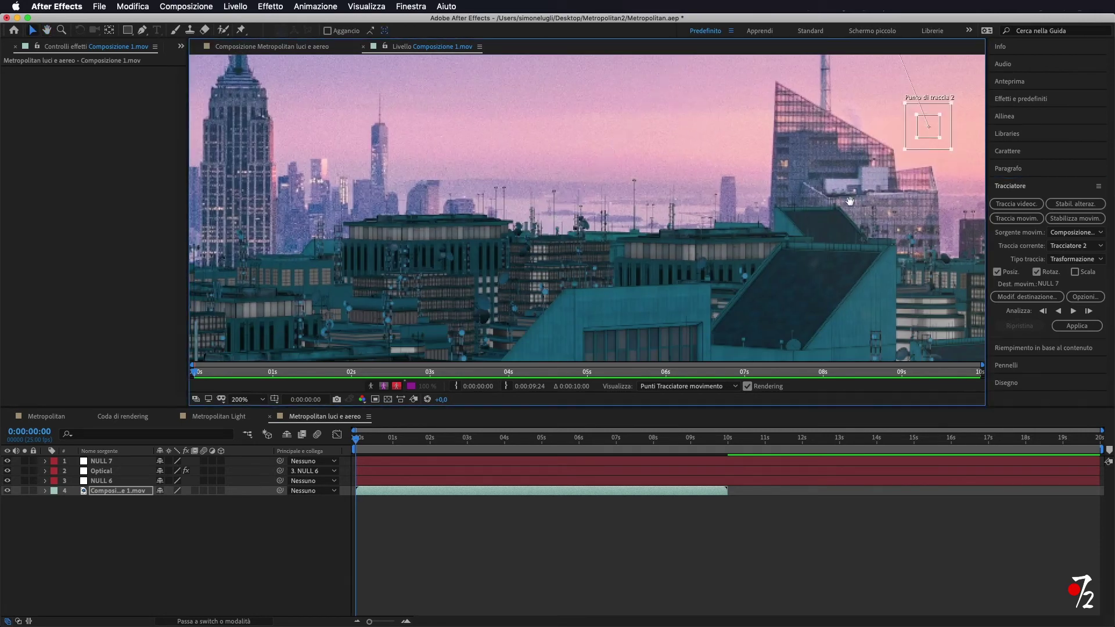
scroll(629, 184, "up", 3)
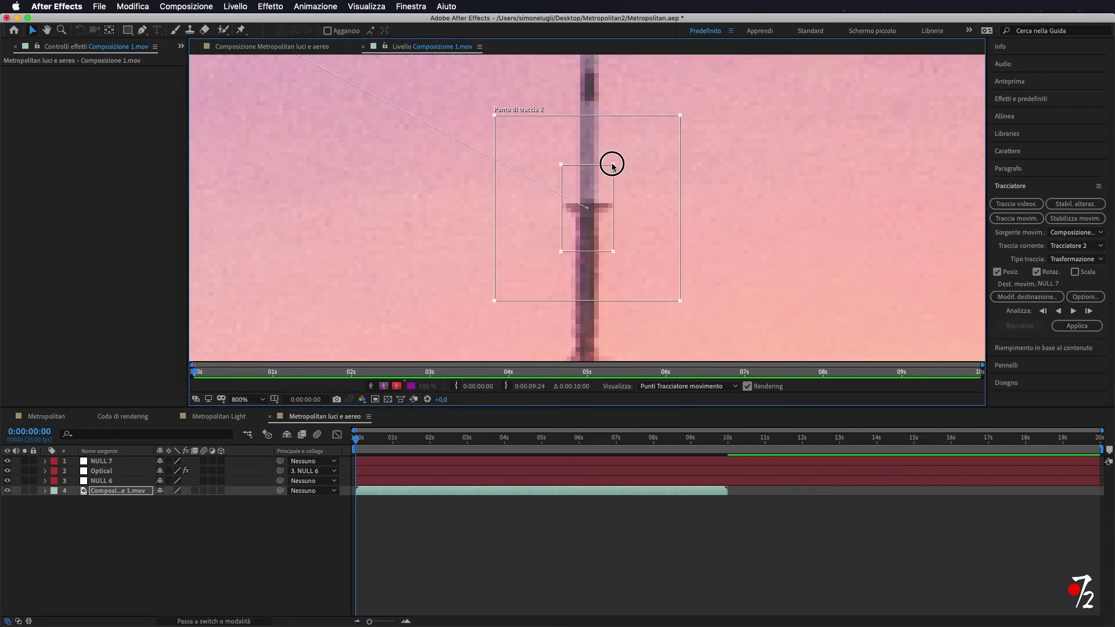
scroll(631, 185, "down", 6)
Analyse the track forward to about 0:00:05:01 and apply it to NULL 7.
left_click(1074, 311)
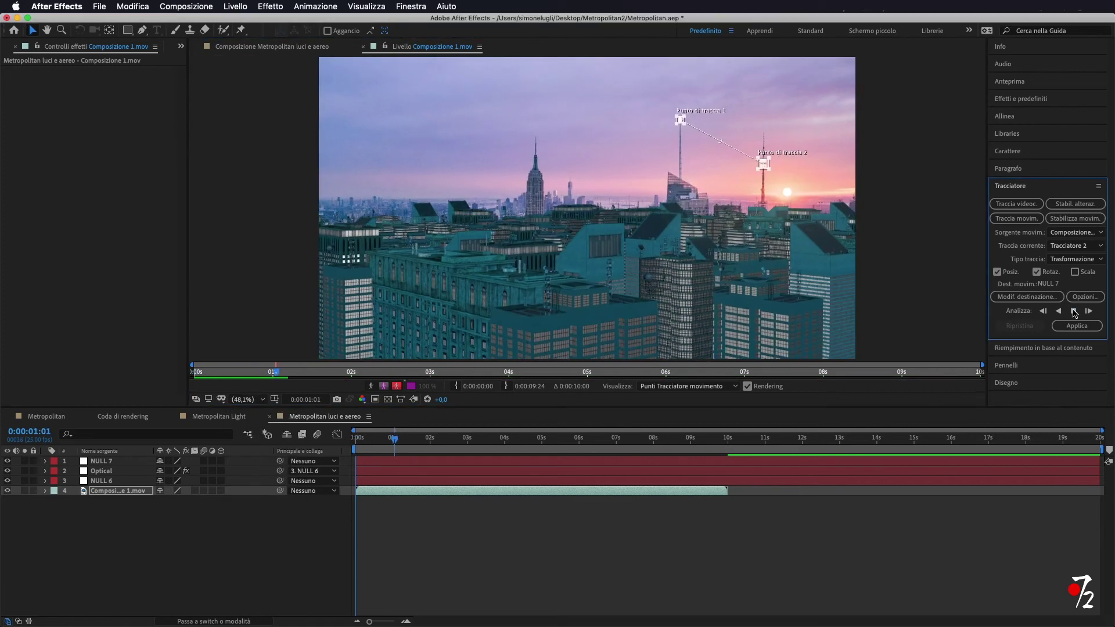
left_click(1077, 326)
left_click(642, 357)
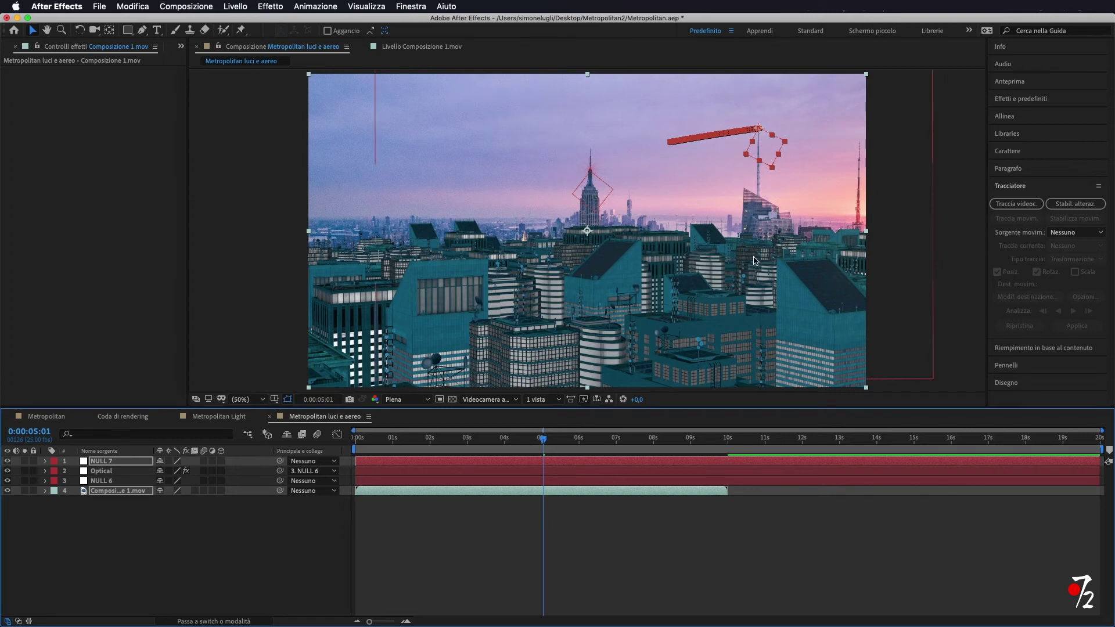
Duplicate the Optical flare layer, move the copy to the top and parent it to NULL 7.
left_click(132, 471)
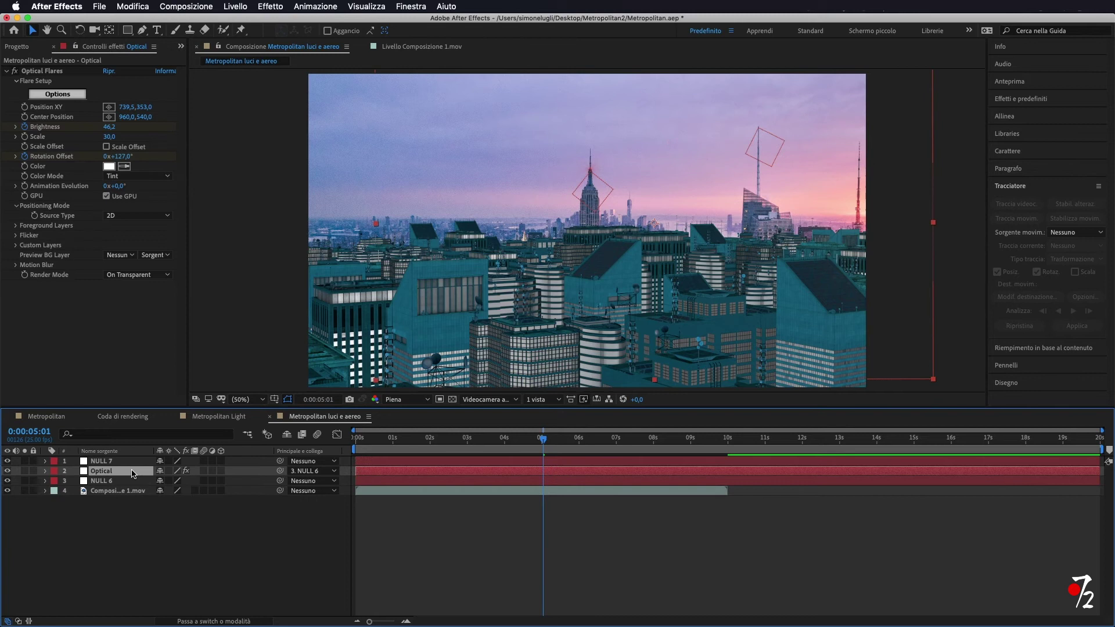
key("super+d")
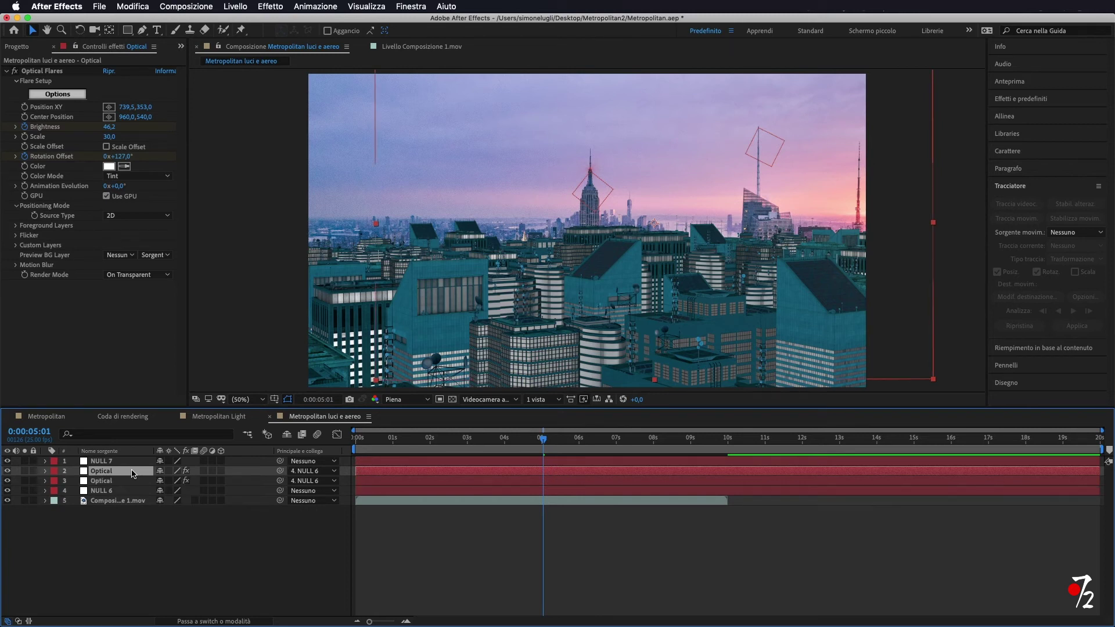
left_click_drag(131, 471, 124, 462)
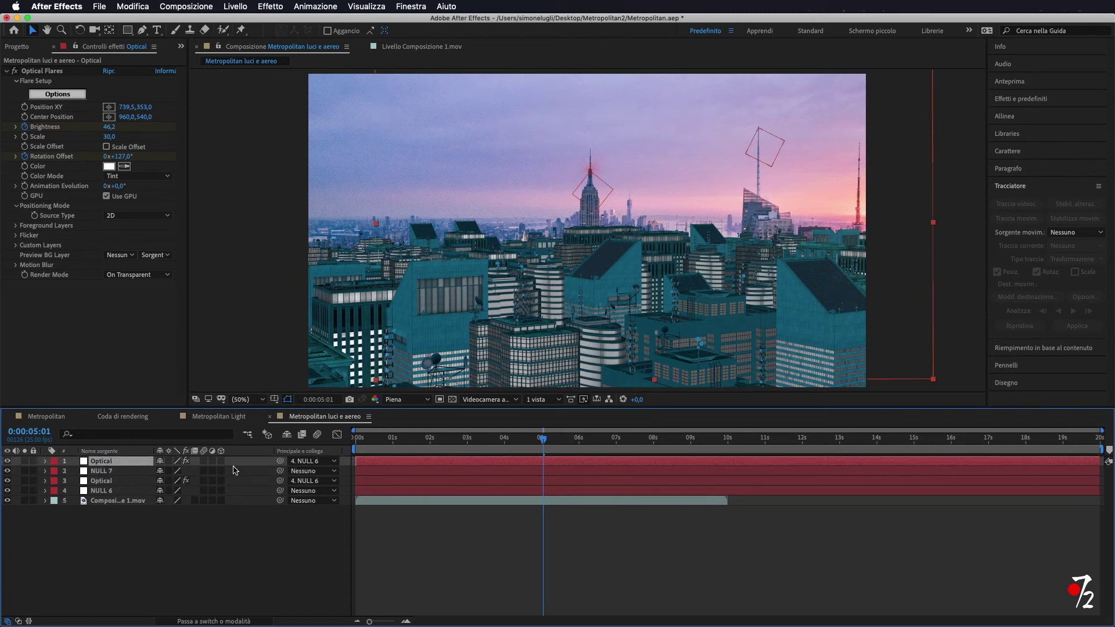
left_click_drag(280, 461, 123, 473)
Place the copy's flare on the right radio spire tip at Position 1320.5, 209.8.
mouse_move(545, 444)
left_mouse_down()
mouse_move(407, 443)
mouse_move(433, 445)
left_mouse_up()
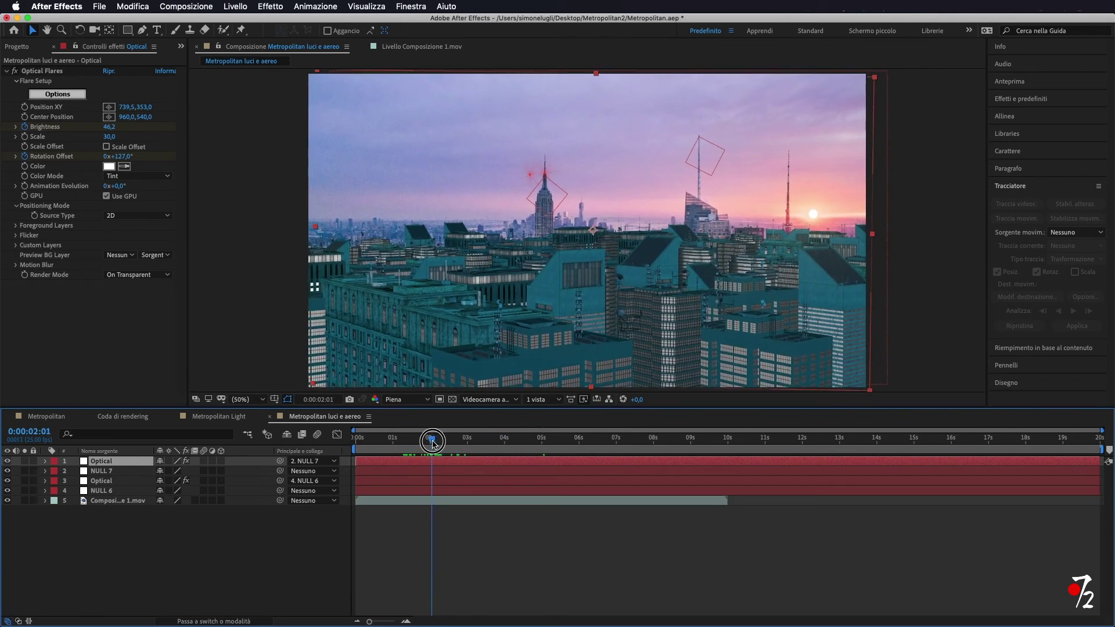
left_click(44, 71)
left_click_drag(530, 175, 699, 140)
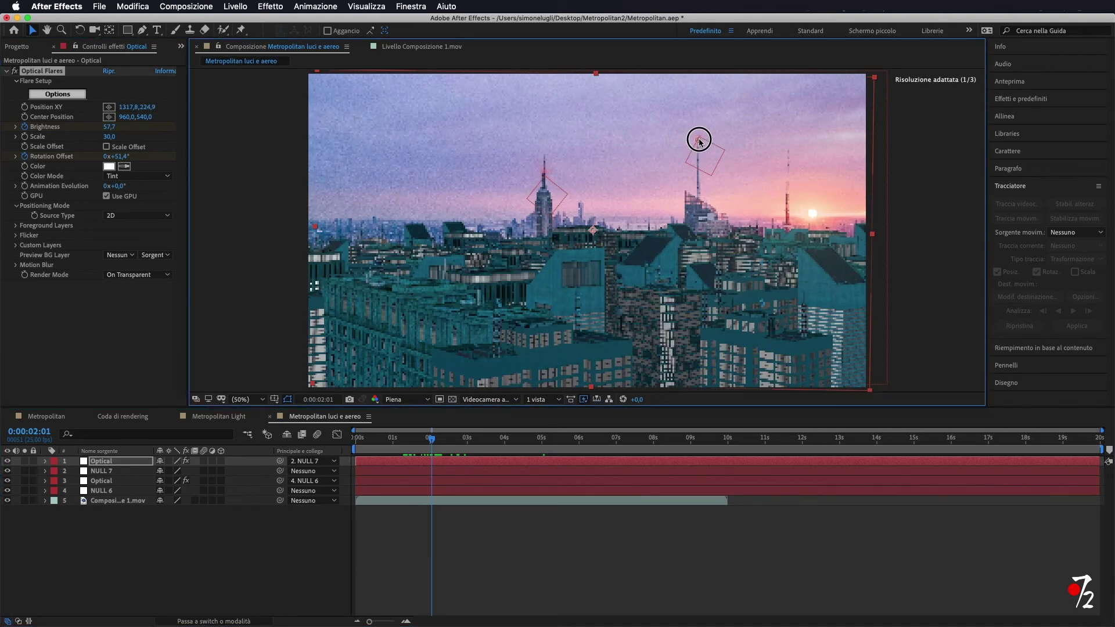
key("period")
key("period")
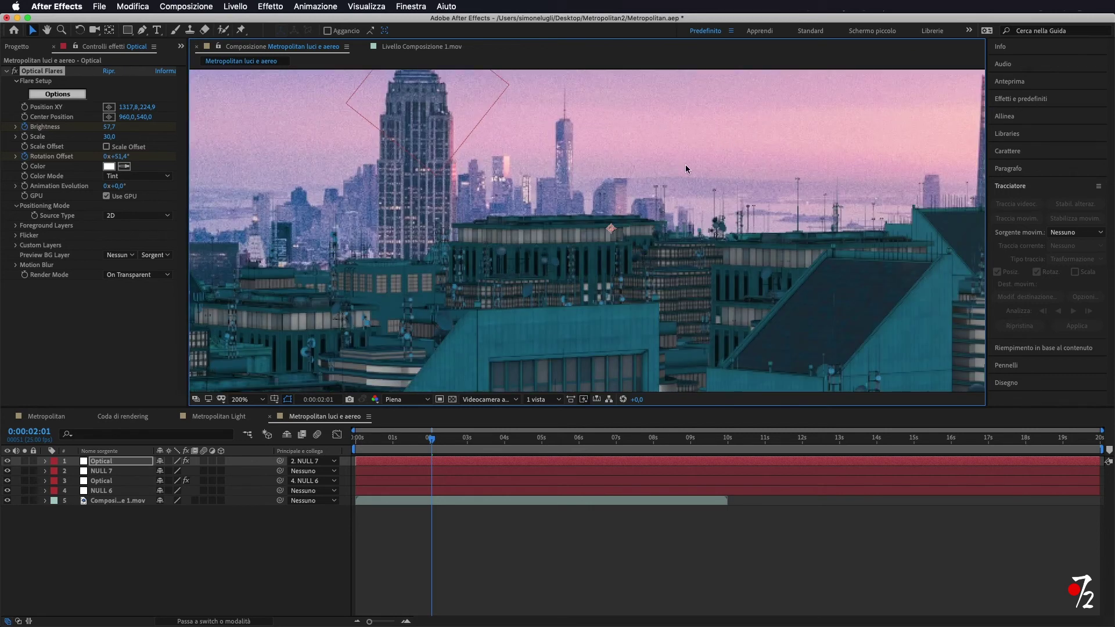
left_click_drag(685, 169, 656, 190)
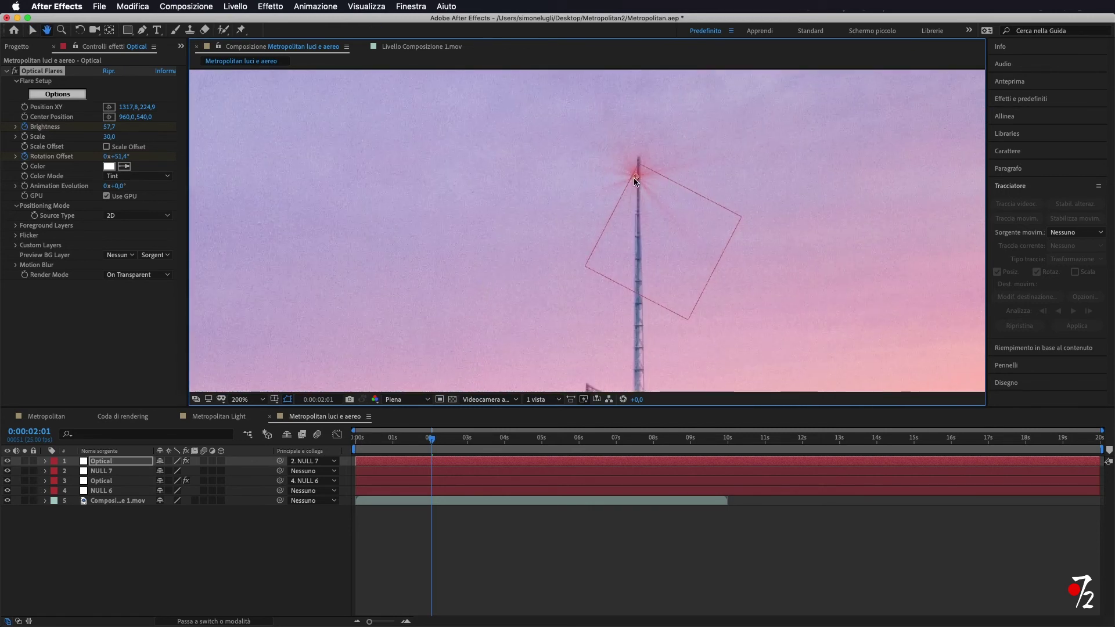
key("v")
left_click_drag(637, 176, 640, 159)
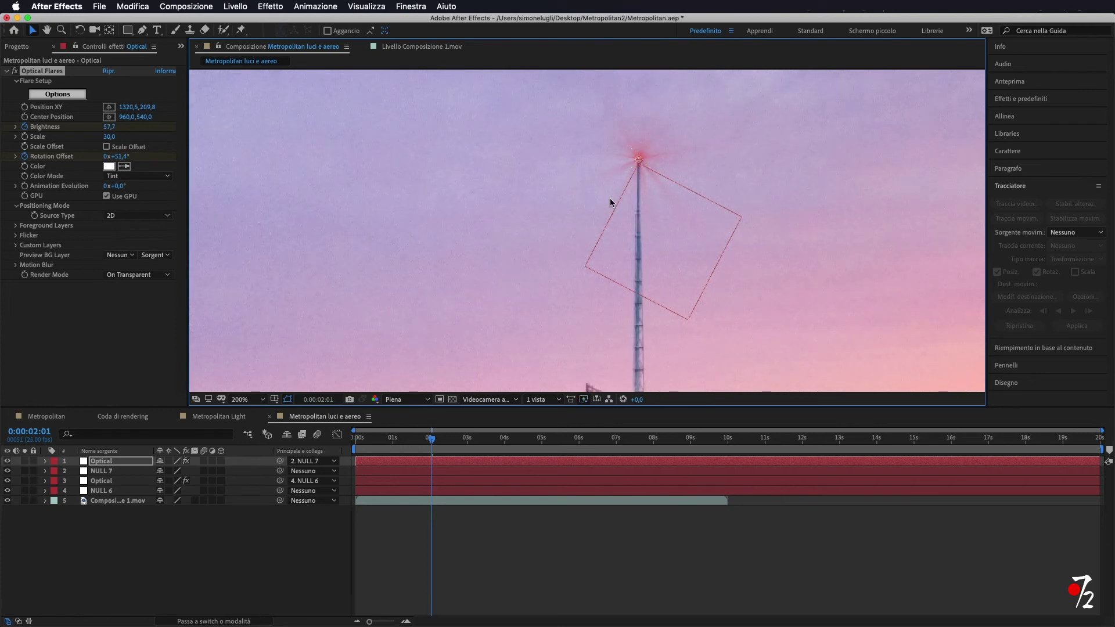
key("comma")
key("comma")
key("comma")
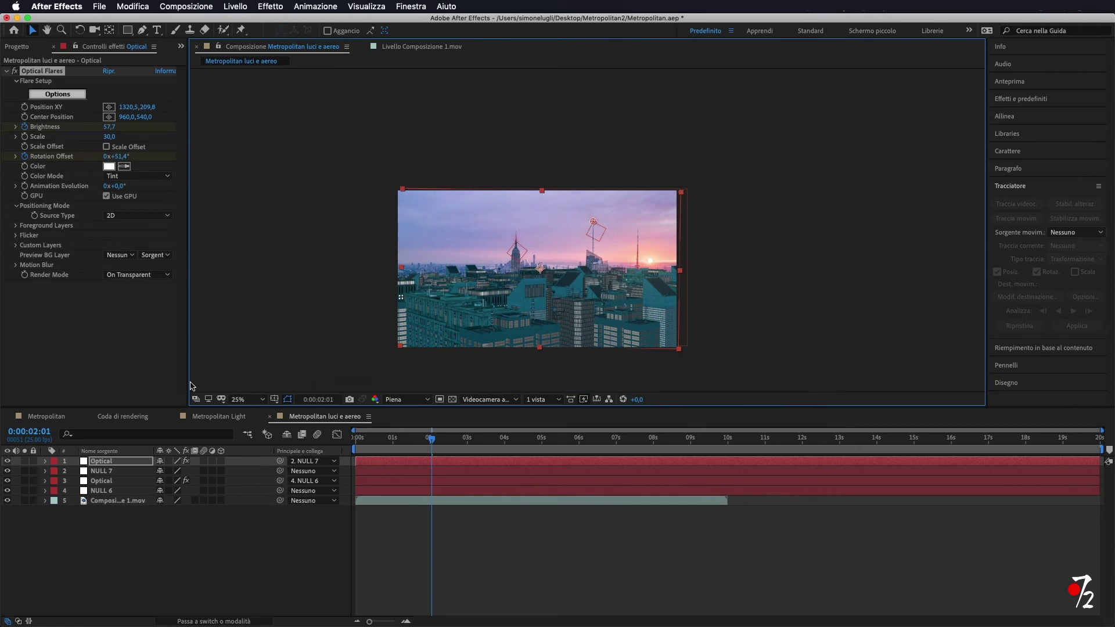
Set viewer magnification to Fit up to 100% and scrub the shot from the start.
left_click(247, 399)
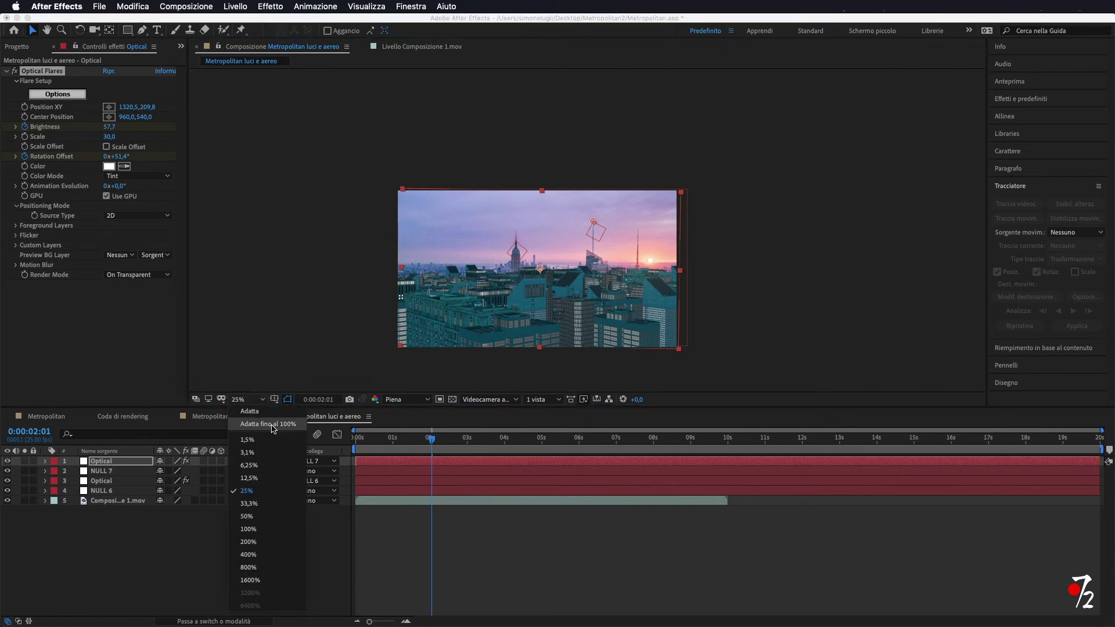
left_click(279, 421)
left_click_drag(432, 439, 340, 445)
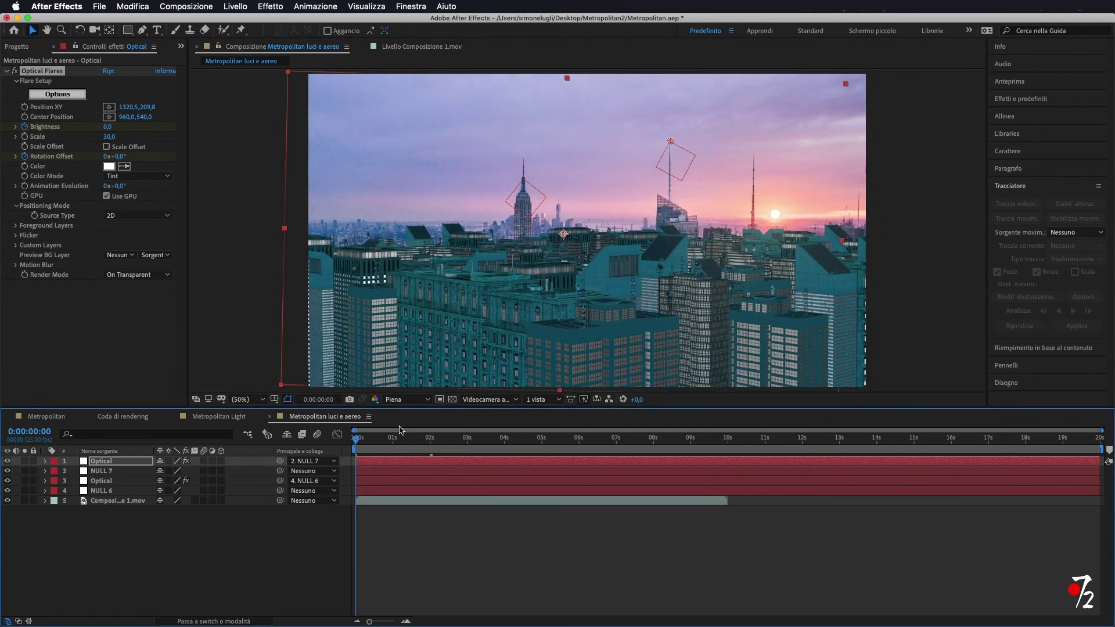
left_click_drag(353, 442, 324, 446)
Slide the top Optical layer earlier to end around 16 s and check the flare timing.
left_click_drag(608, 466, 436, 462)
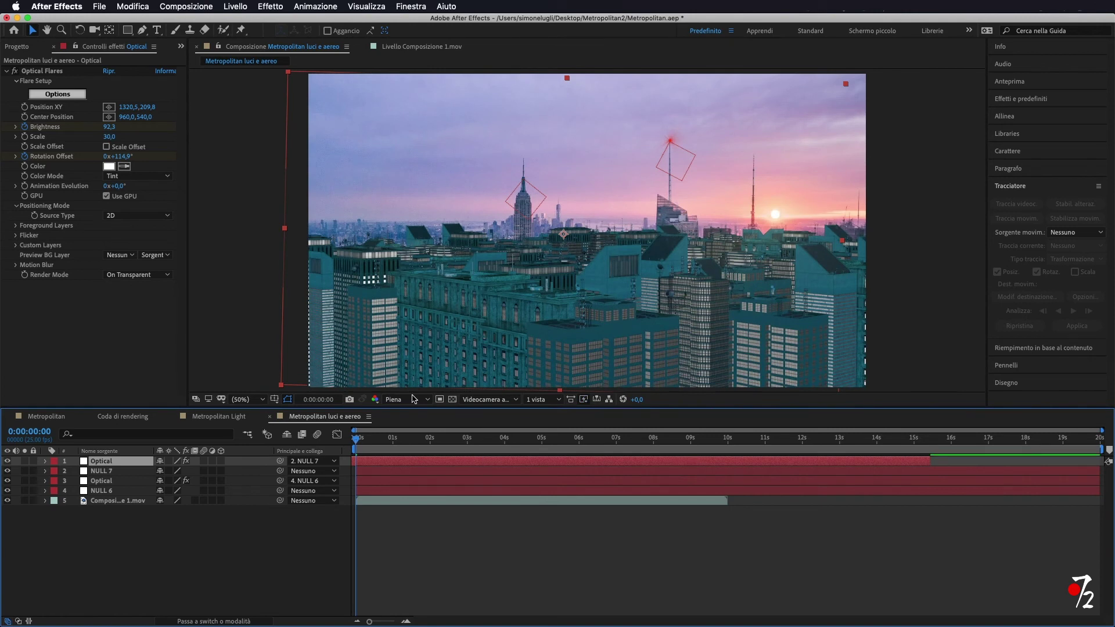
left_click_drag(358, 437, 469, 455)
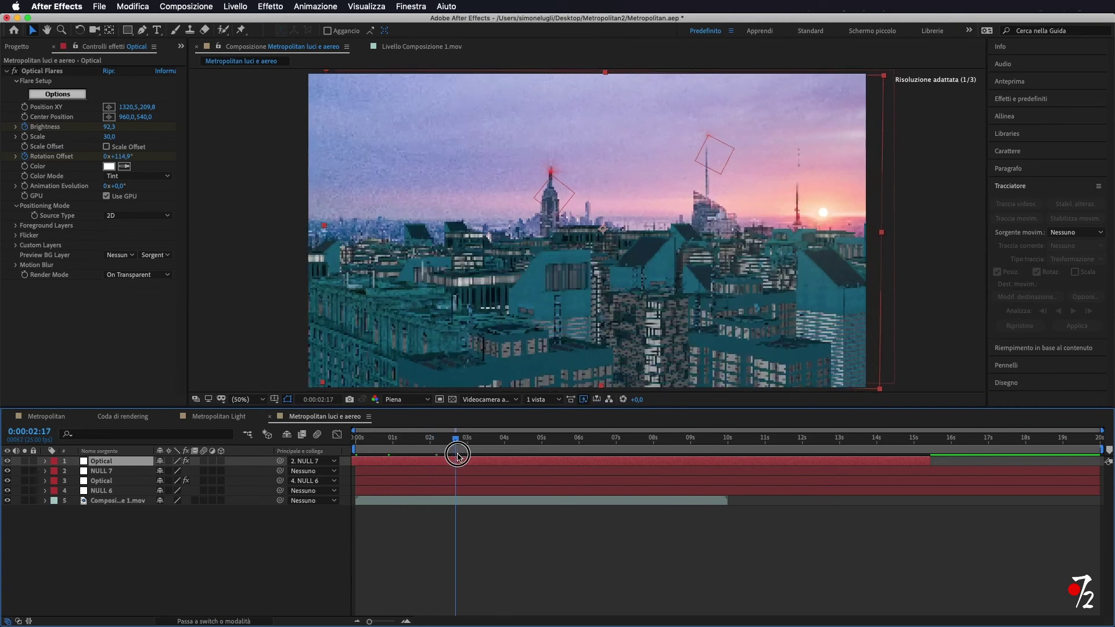
left_click_drag(470, 455, 509, 455)
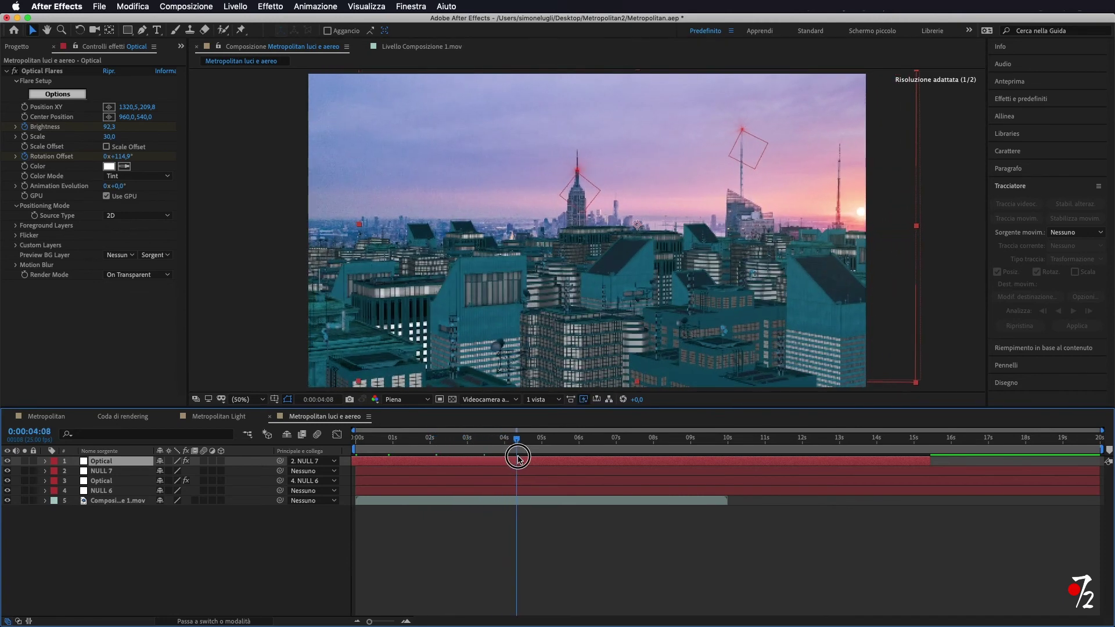
key("Home")
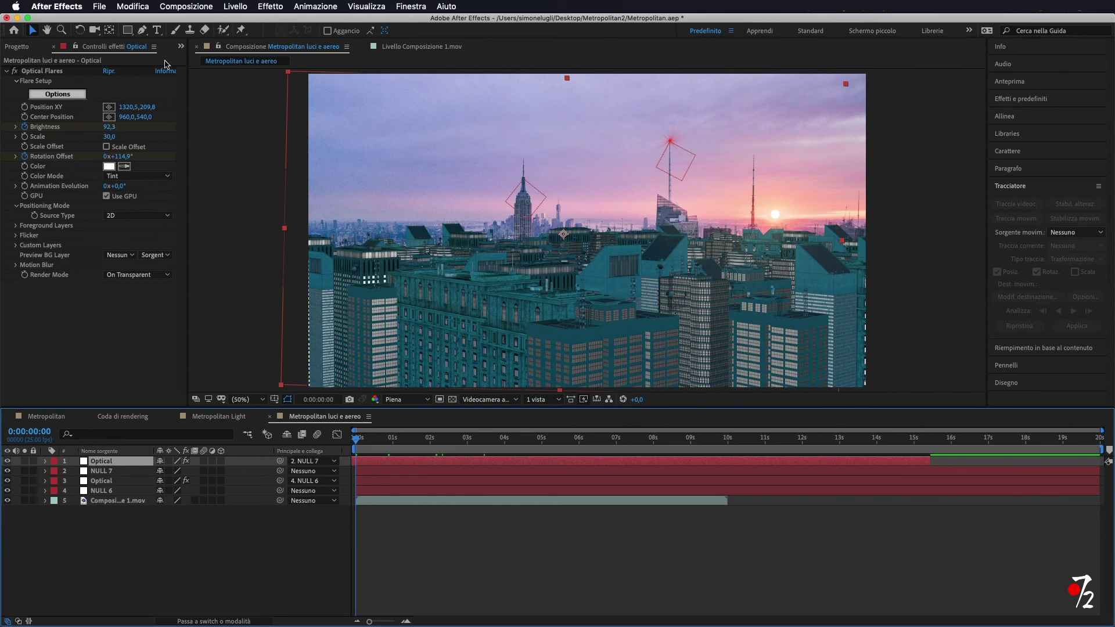
Drag Aereo Green Screen.mp4 from the Progetto panel into the timeline as the top layer.
left_click(180, 47)
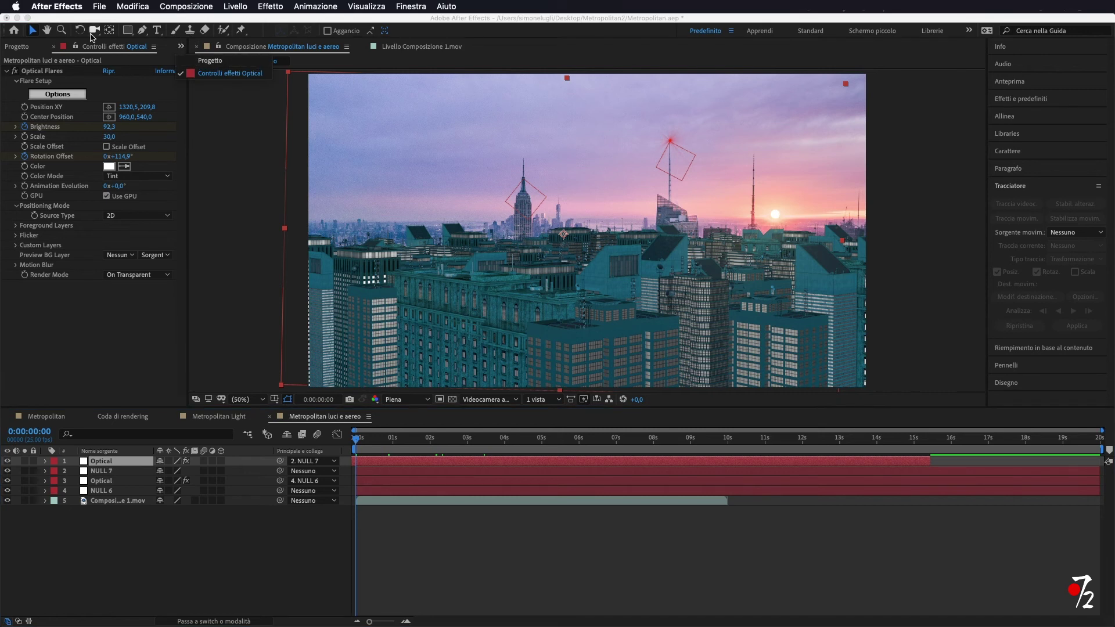
left_click(19, 48)
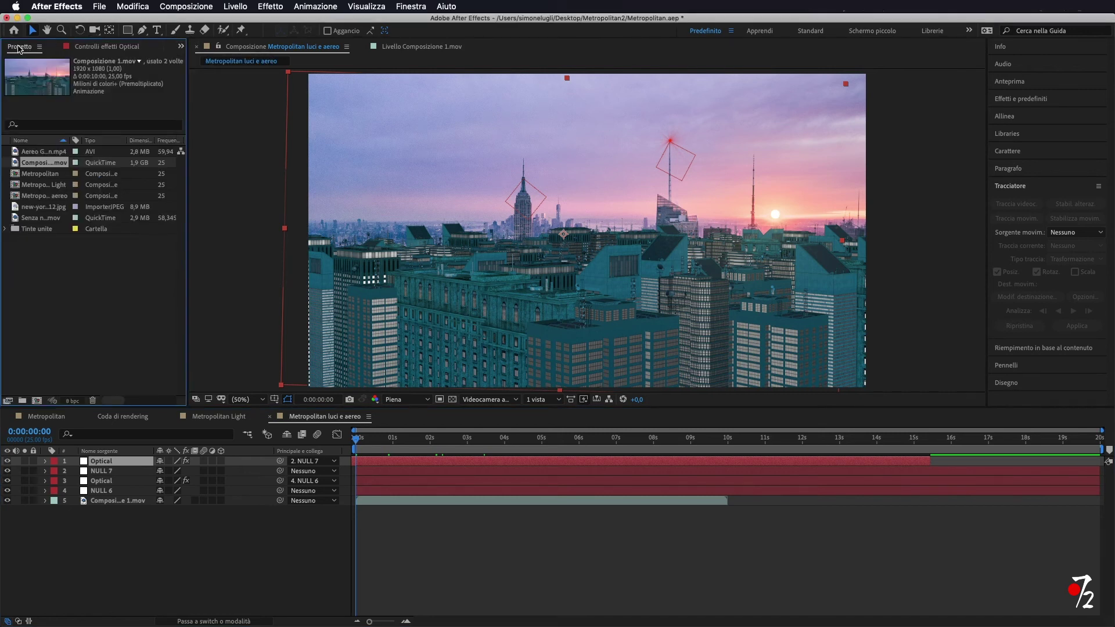
left_click(59, 152)
left_click_drag(59, 152, 77, 459)
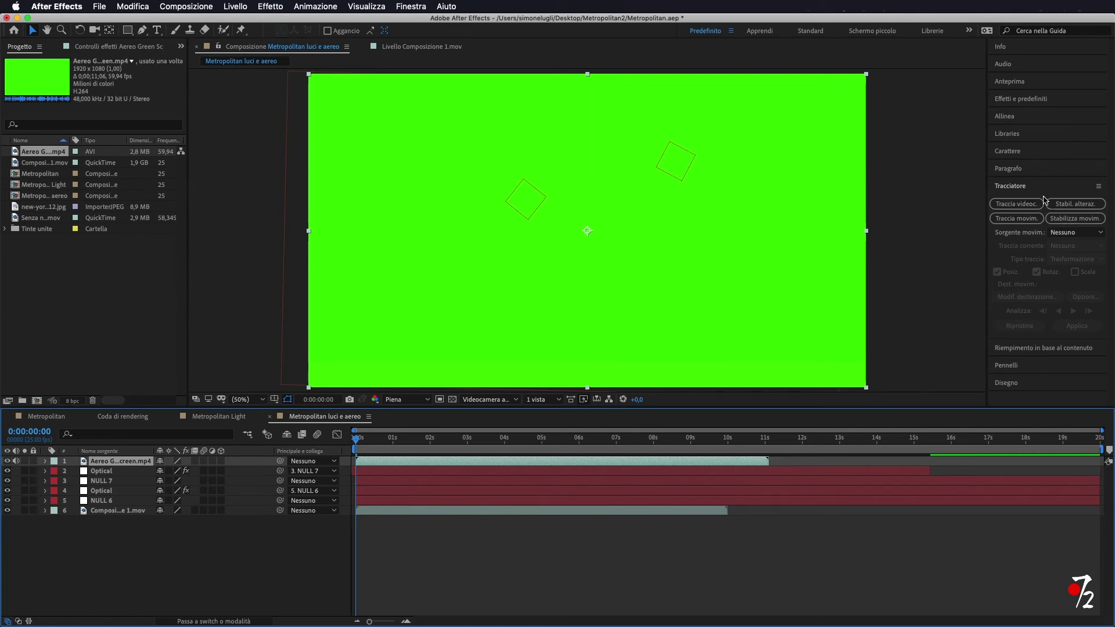
Search 'key' in Effetti e predefiniti and apply Keylight to the airplane clip.
left_click(1029, 101)
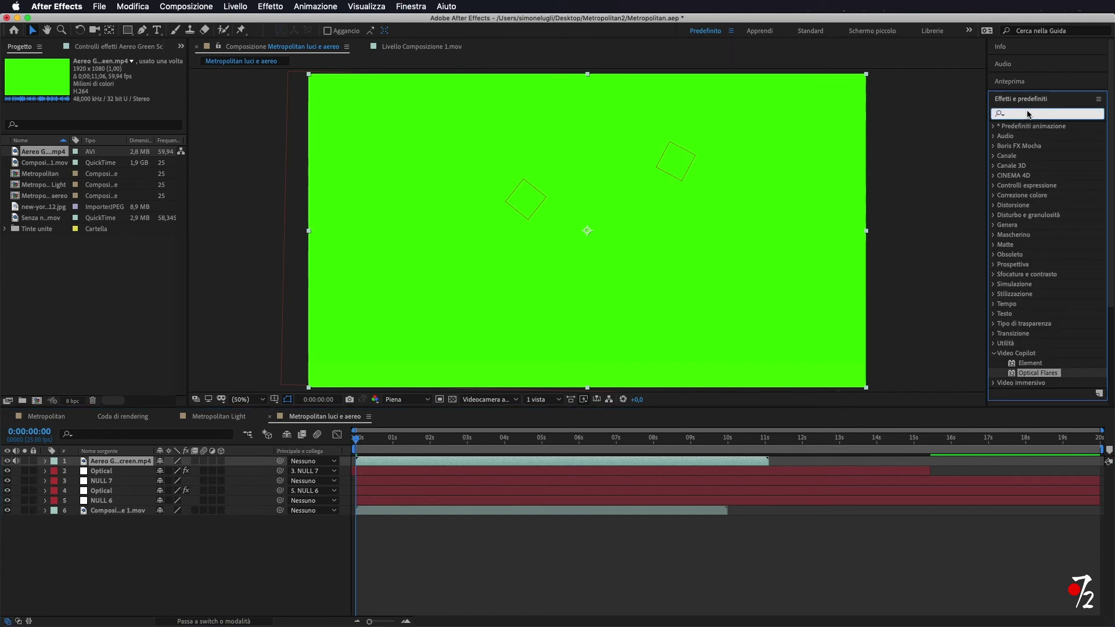
type("key")
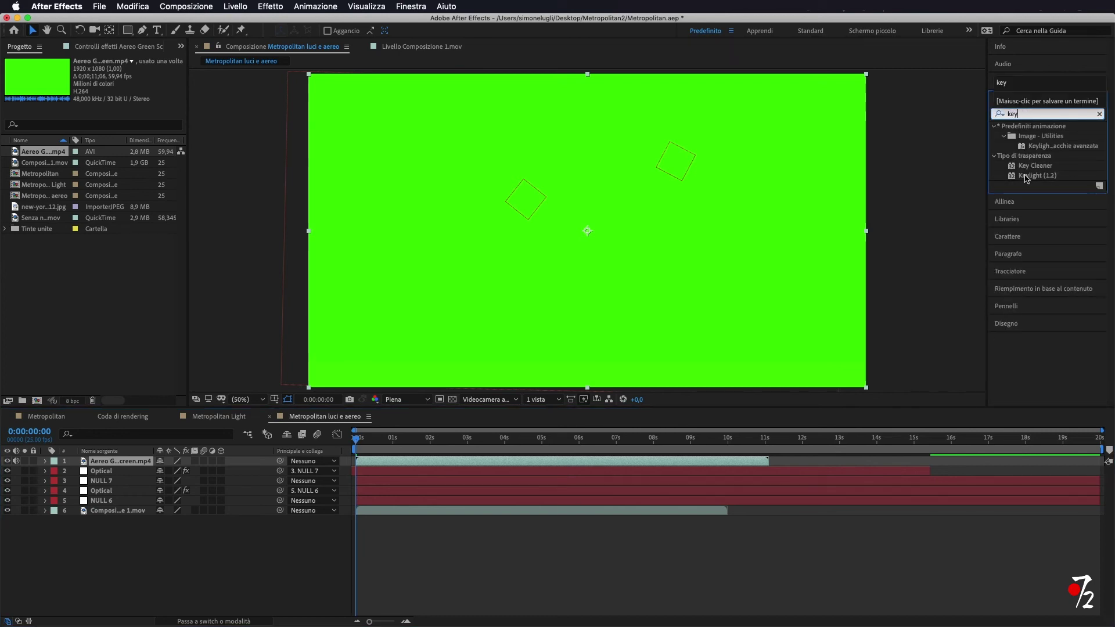
left_click_drag(1028, 177, 689, 244)
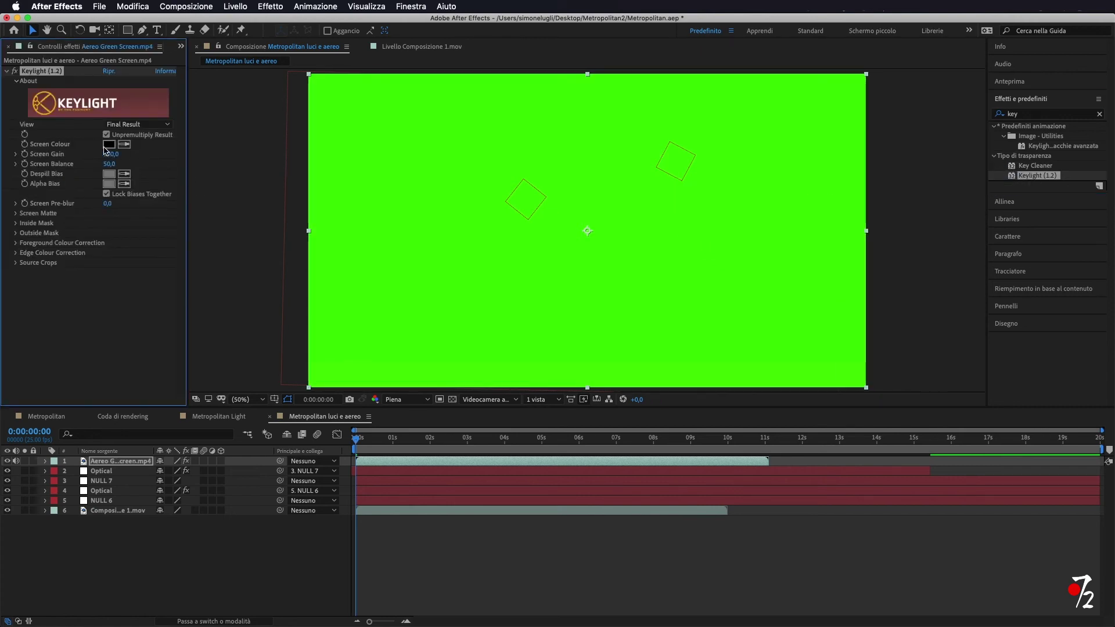
On a frame showing the airplane, sample the green background as Keylight's Screen Colour (39F800).
left_click(109, 144)
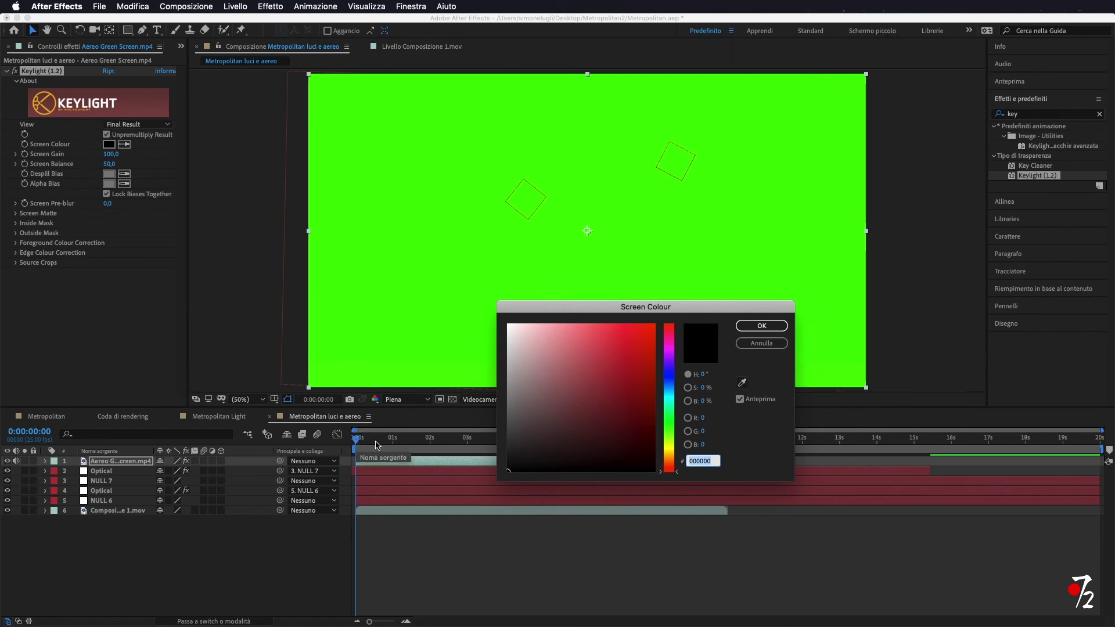
left_click(766, 345)
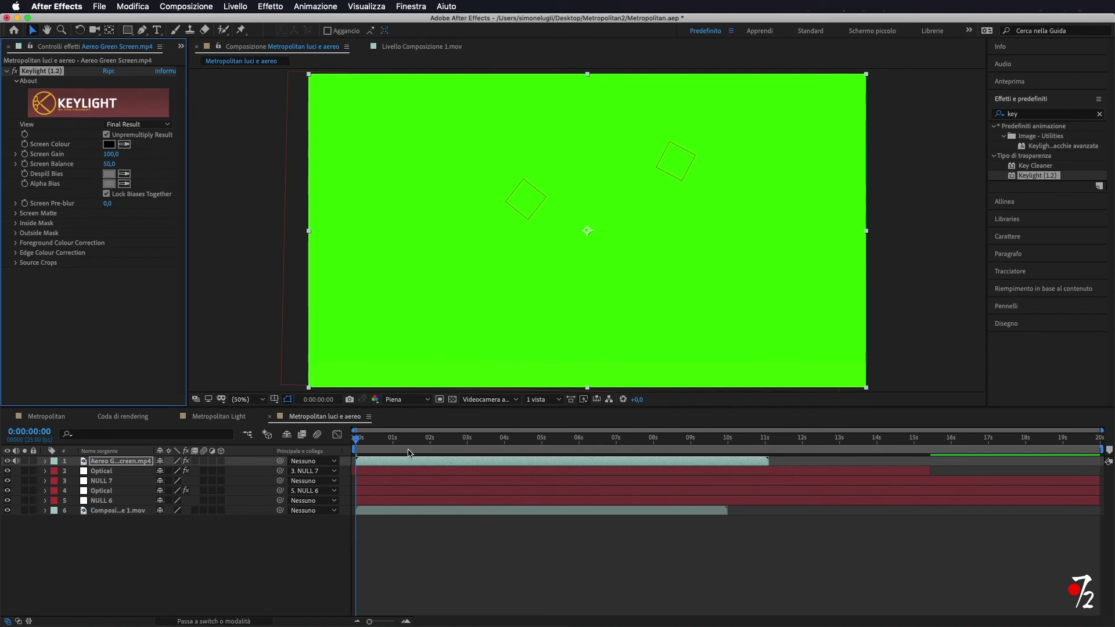
left_click_drag(357, 445, 545, 463)
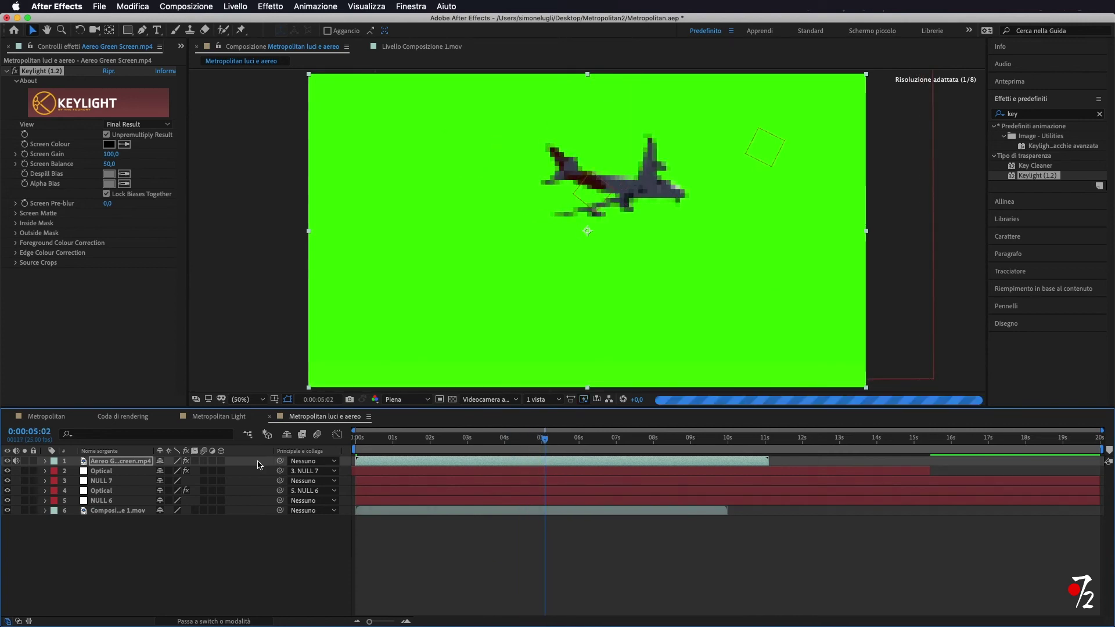
left_click(119, 461)
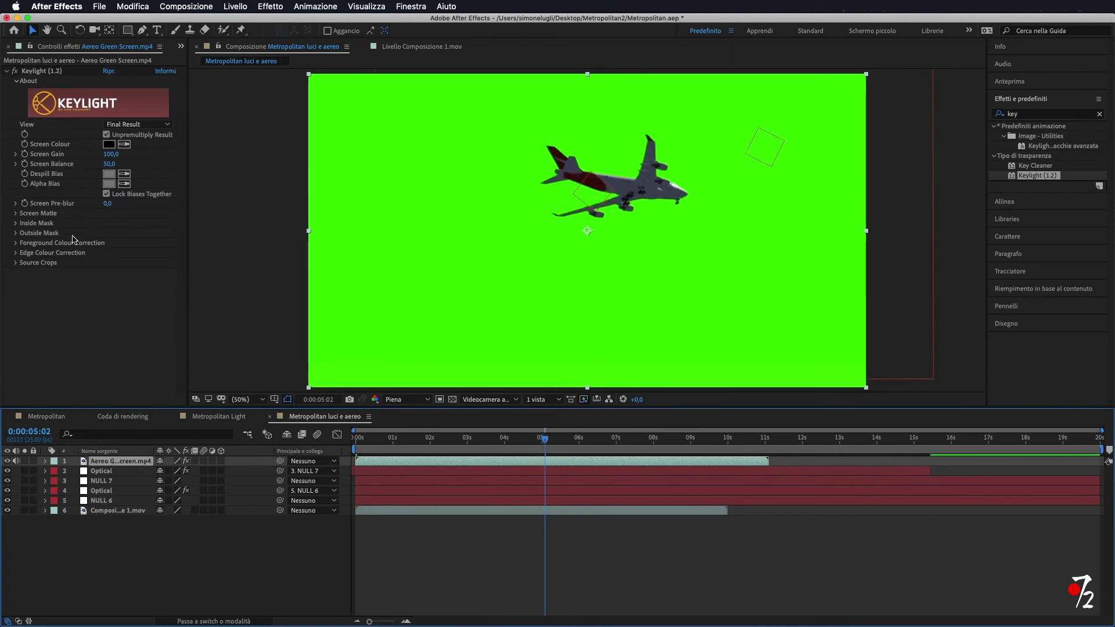
left_click(109, 144)
left_click(742, 382)
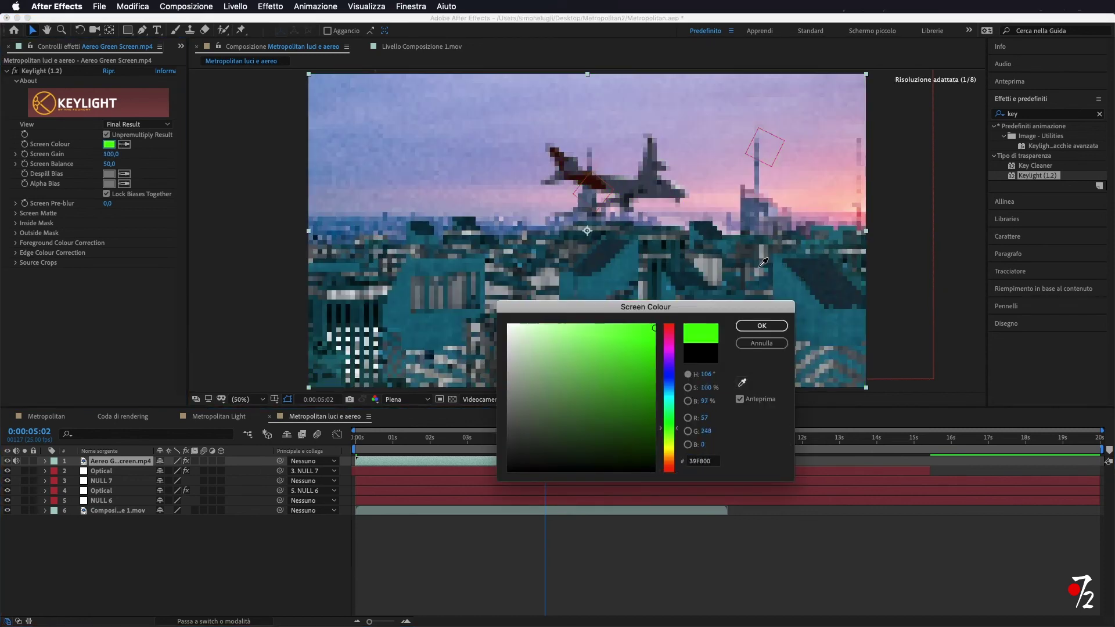
left_click(762, 327)
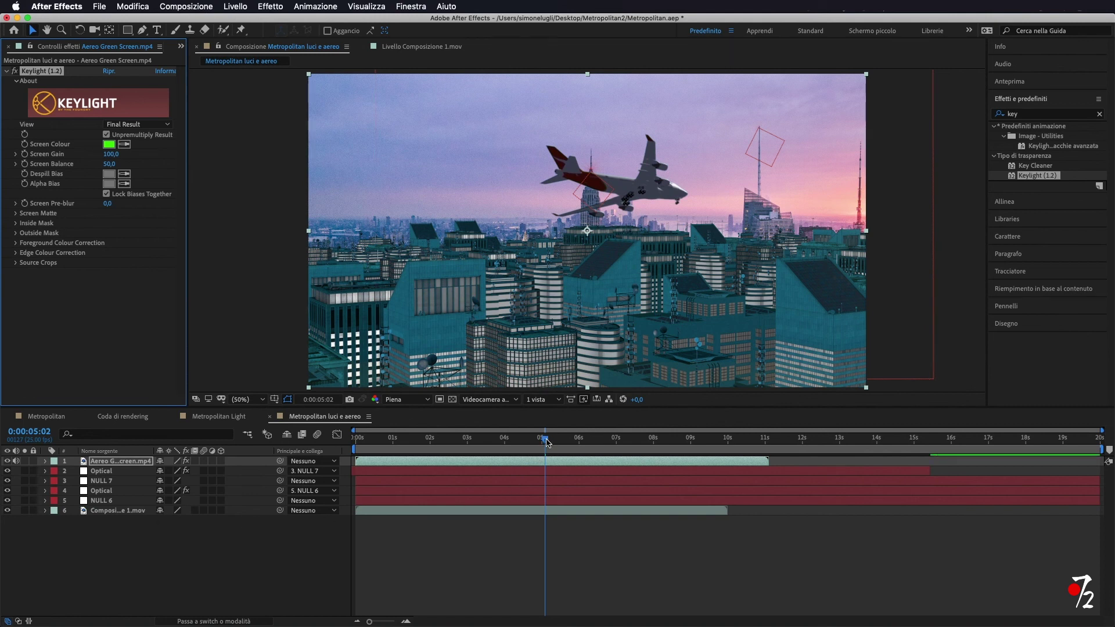
Raise the keyed airplane layer by setting its Posizione to 960.0, 420.0.
left_click_drag(544, 440, 380, 446)
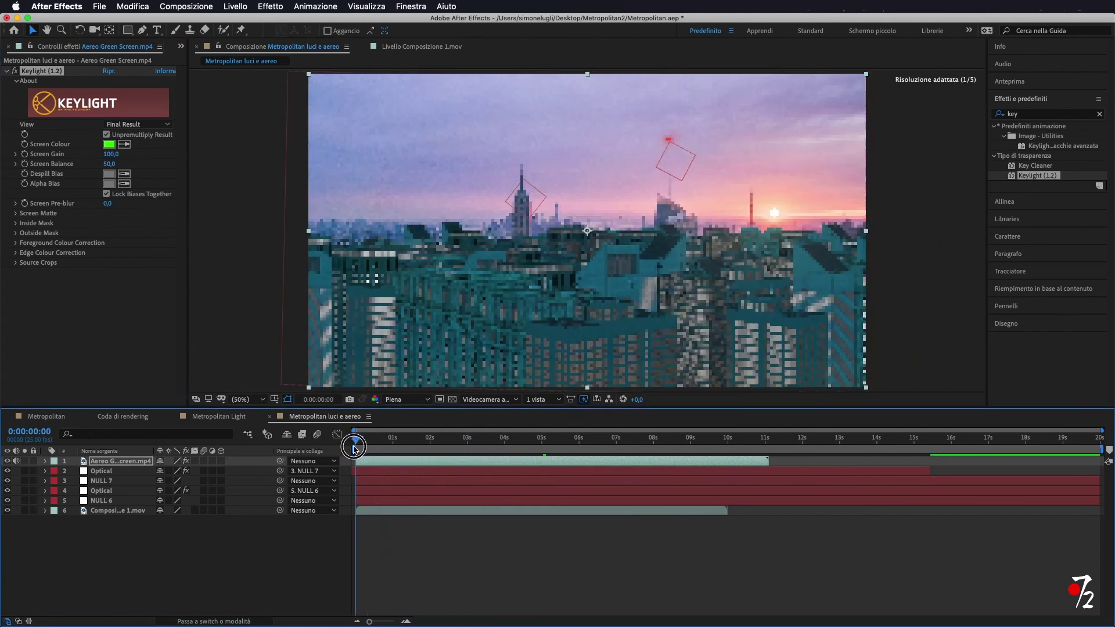
left_click_drag(380, 446, 536, 461)
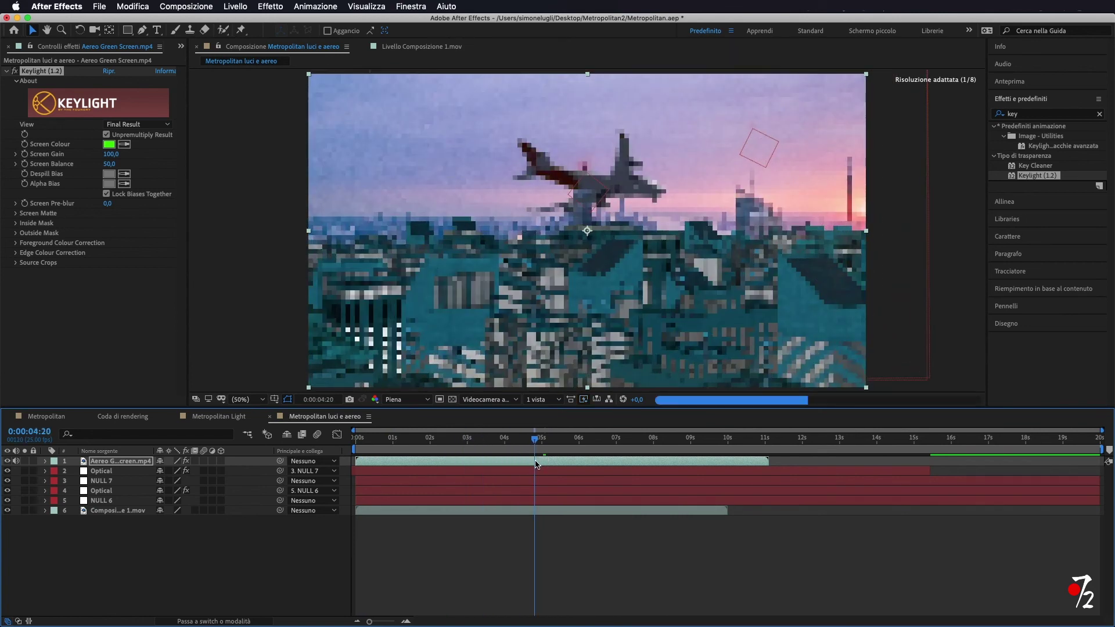
mouse_move(535, 441)
left_mouse_down()
mouse_move(401, 446)
mouse_move(437, 446)
left_mouse_up()
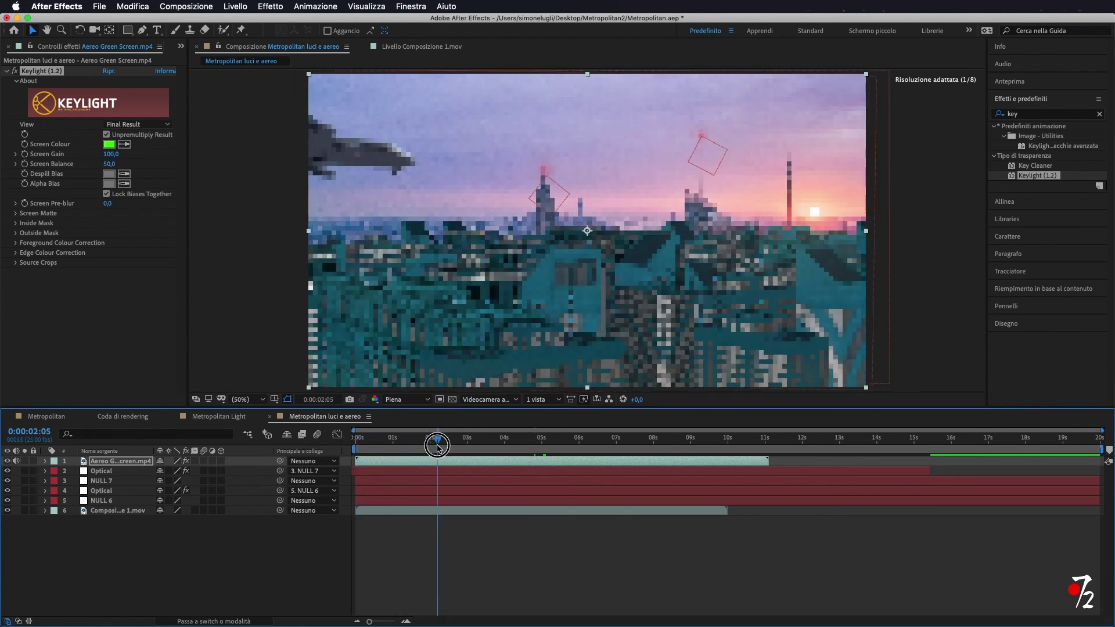
left_click(45, 462)
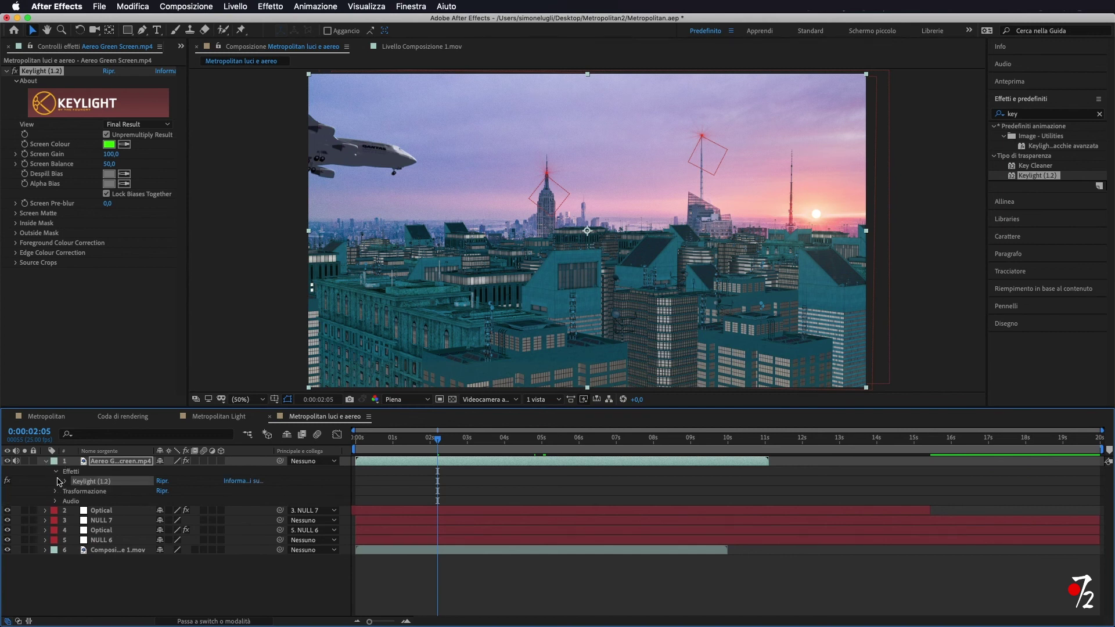
left_click(56, 493)
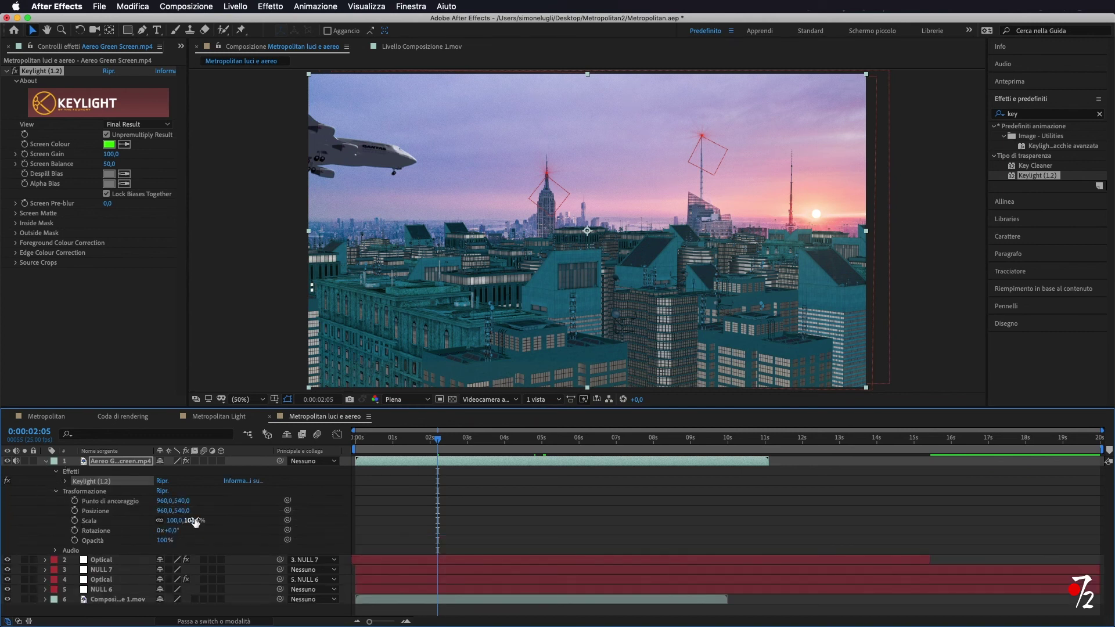
left_click_drag(184, 511, 116, 509)
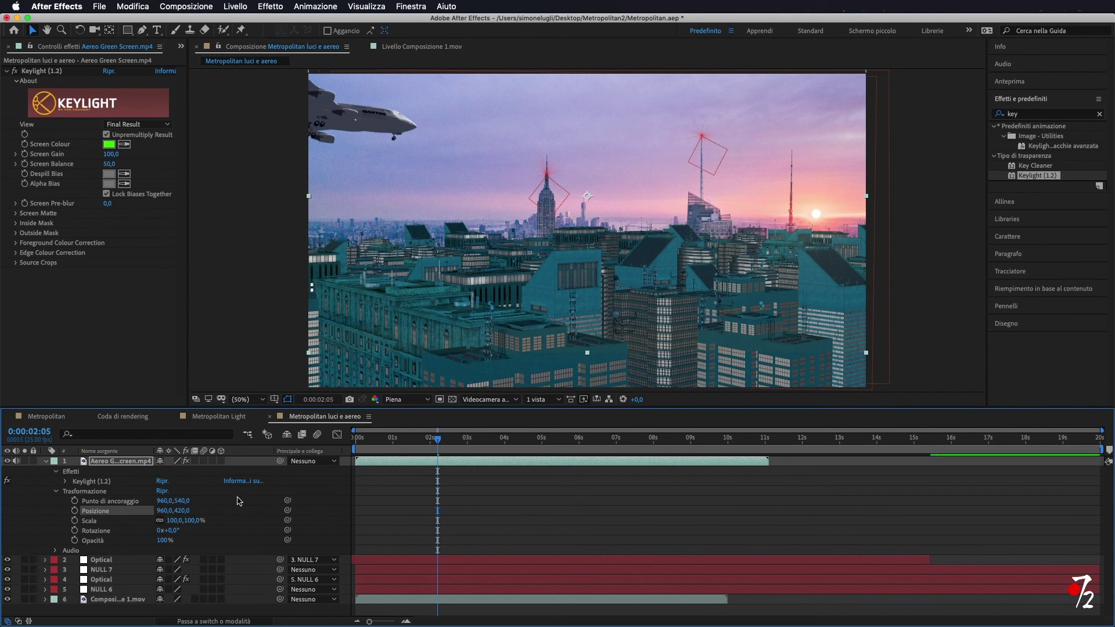
mouse_move(401, 443)
left_mouse_down()
mouse_move(378, 447)
mouse_move(664, 468)
mouse_move(356, 445)
left_mouse_up()
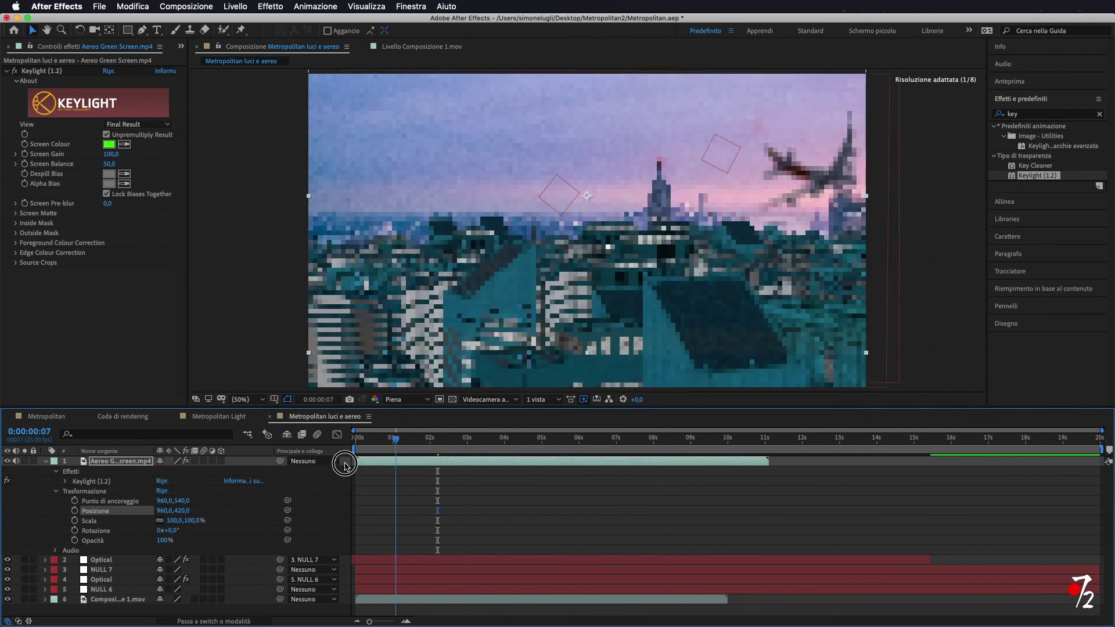
key("space")
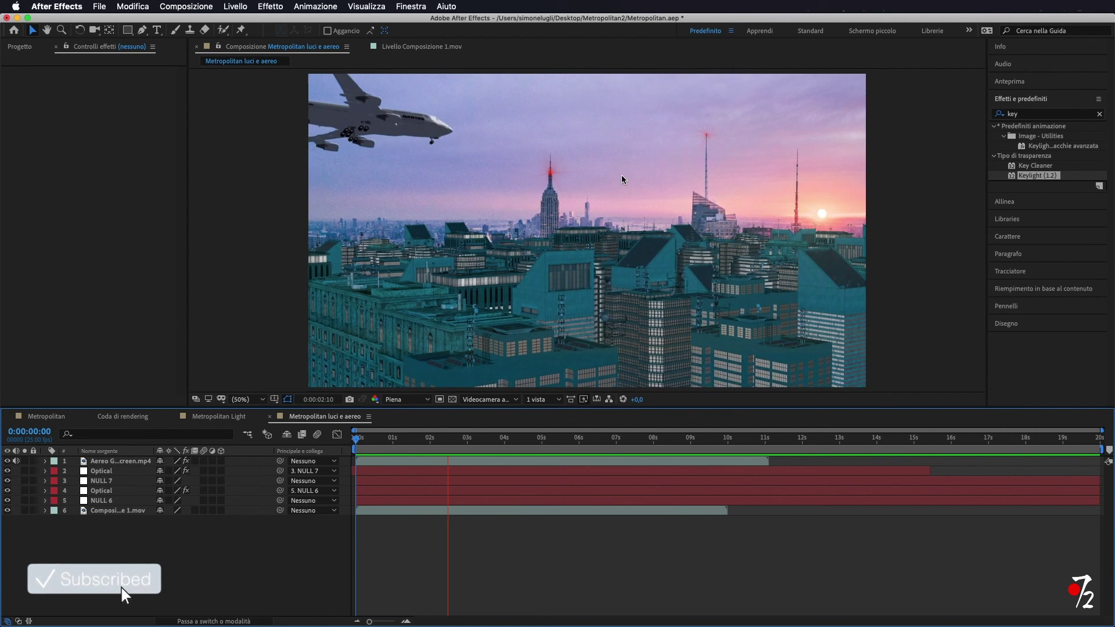
key("space")
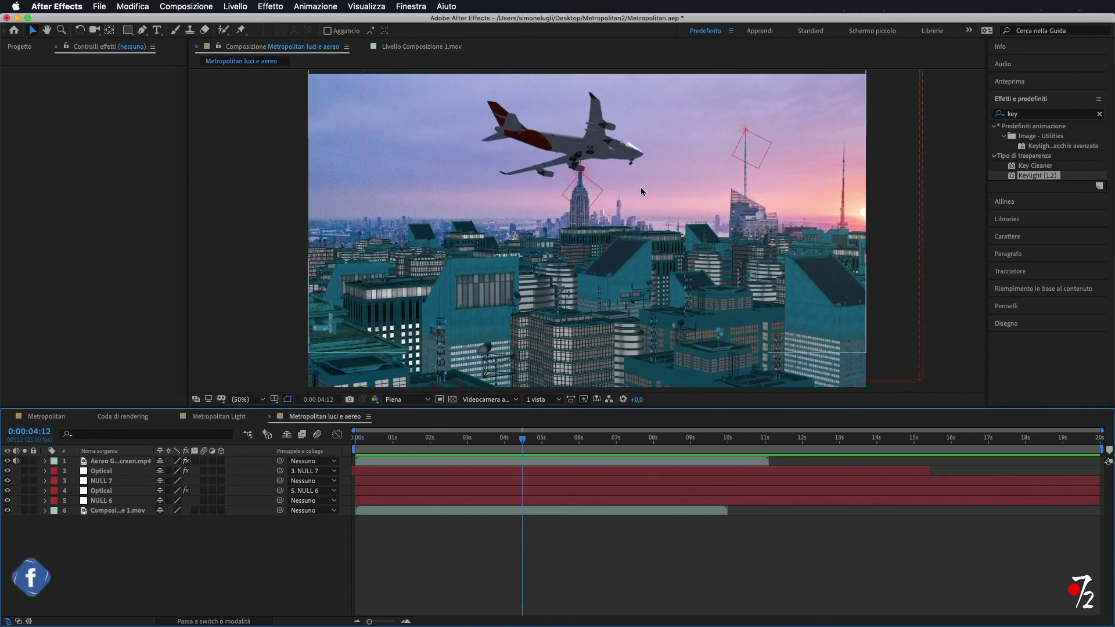